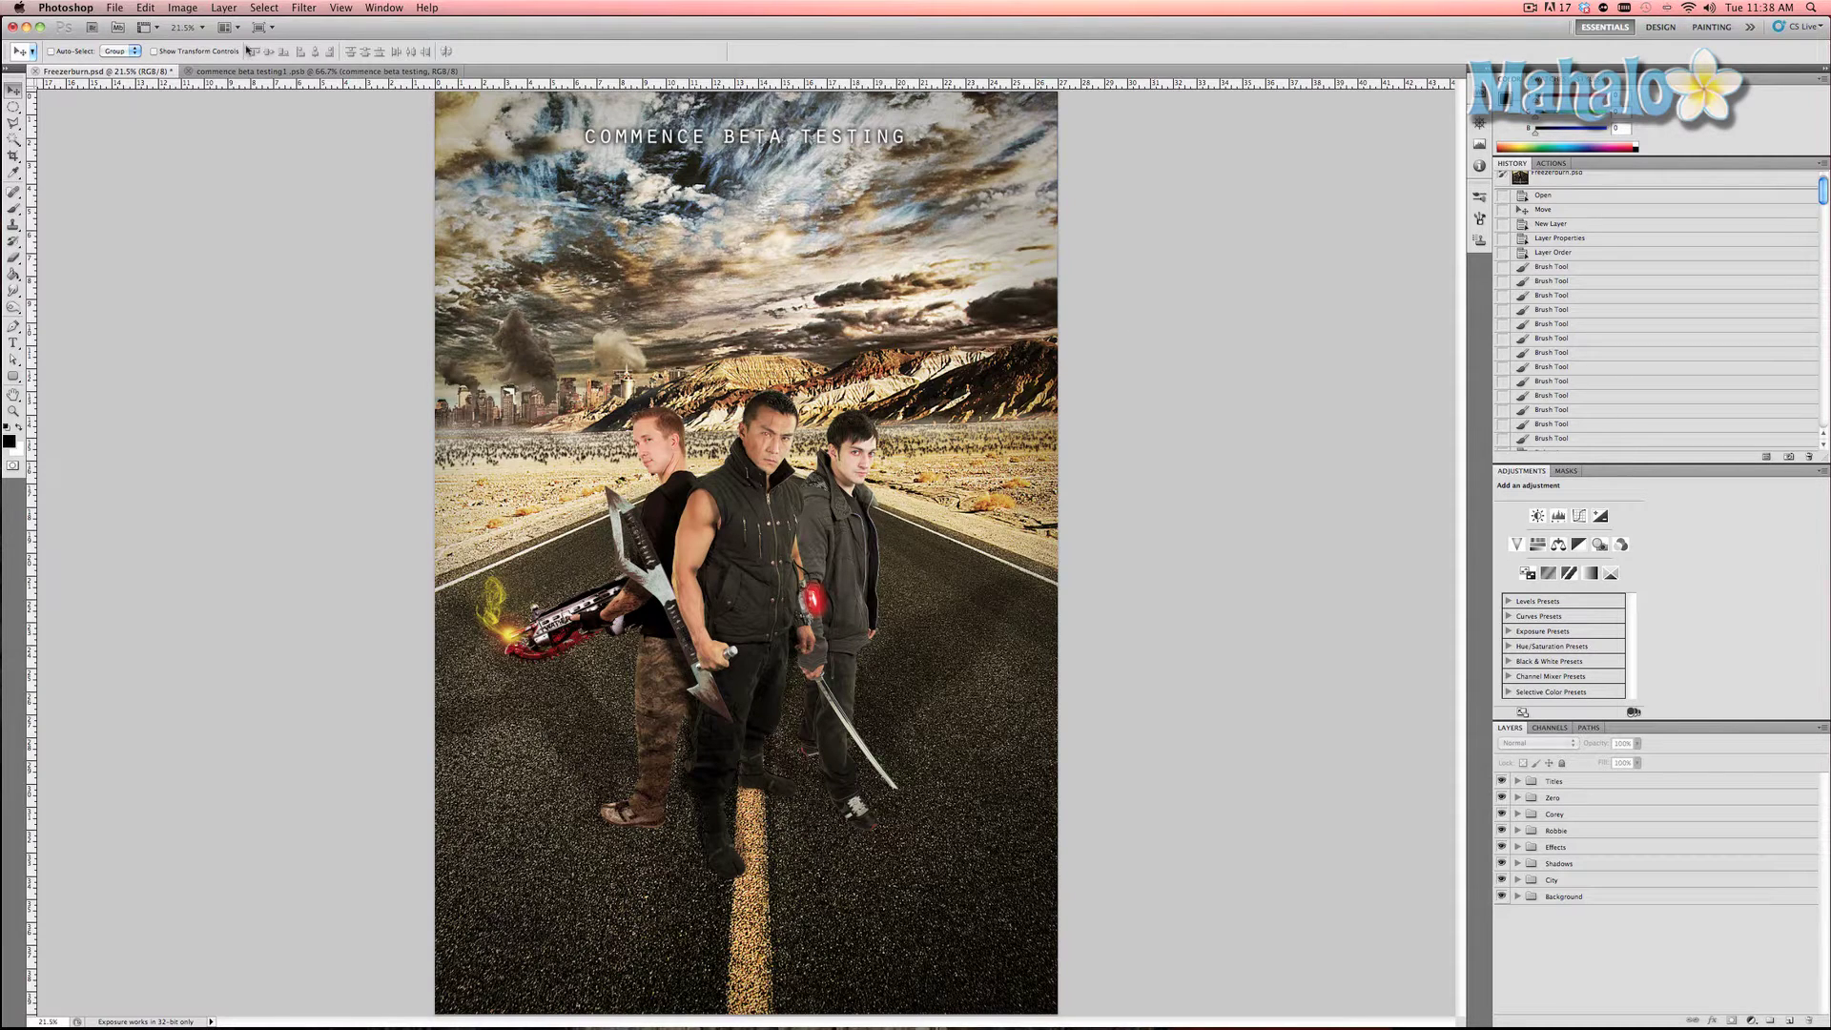
Check the poster's image size, then create a transparent 4050×1200 px, 150 ppi document named Title
left_click(188, 7)
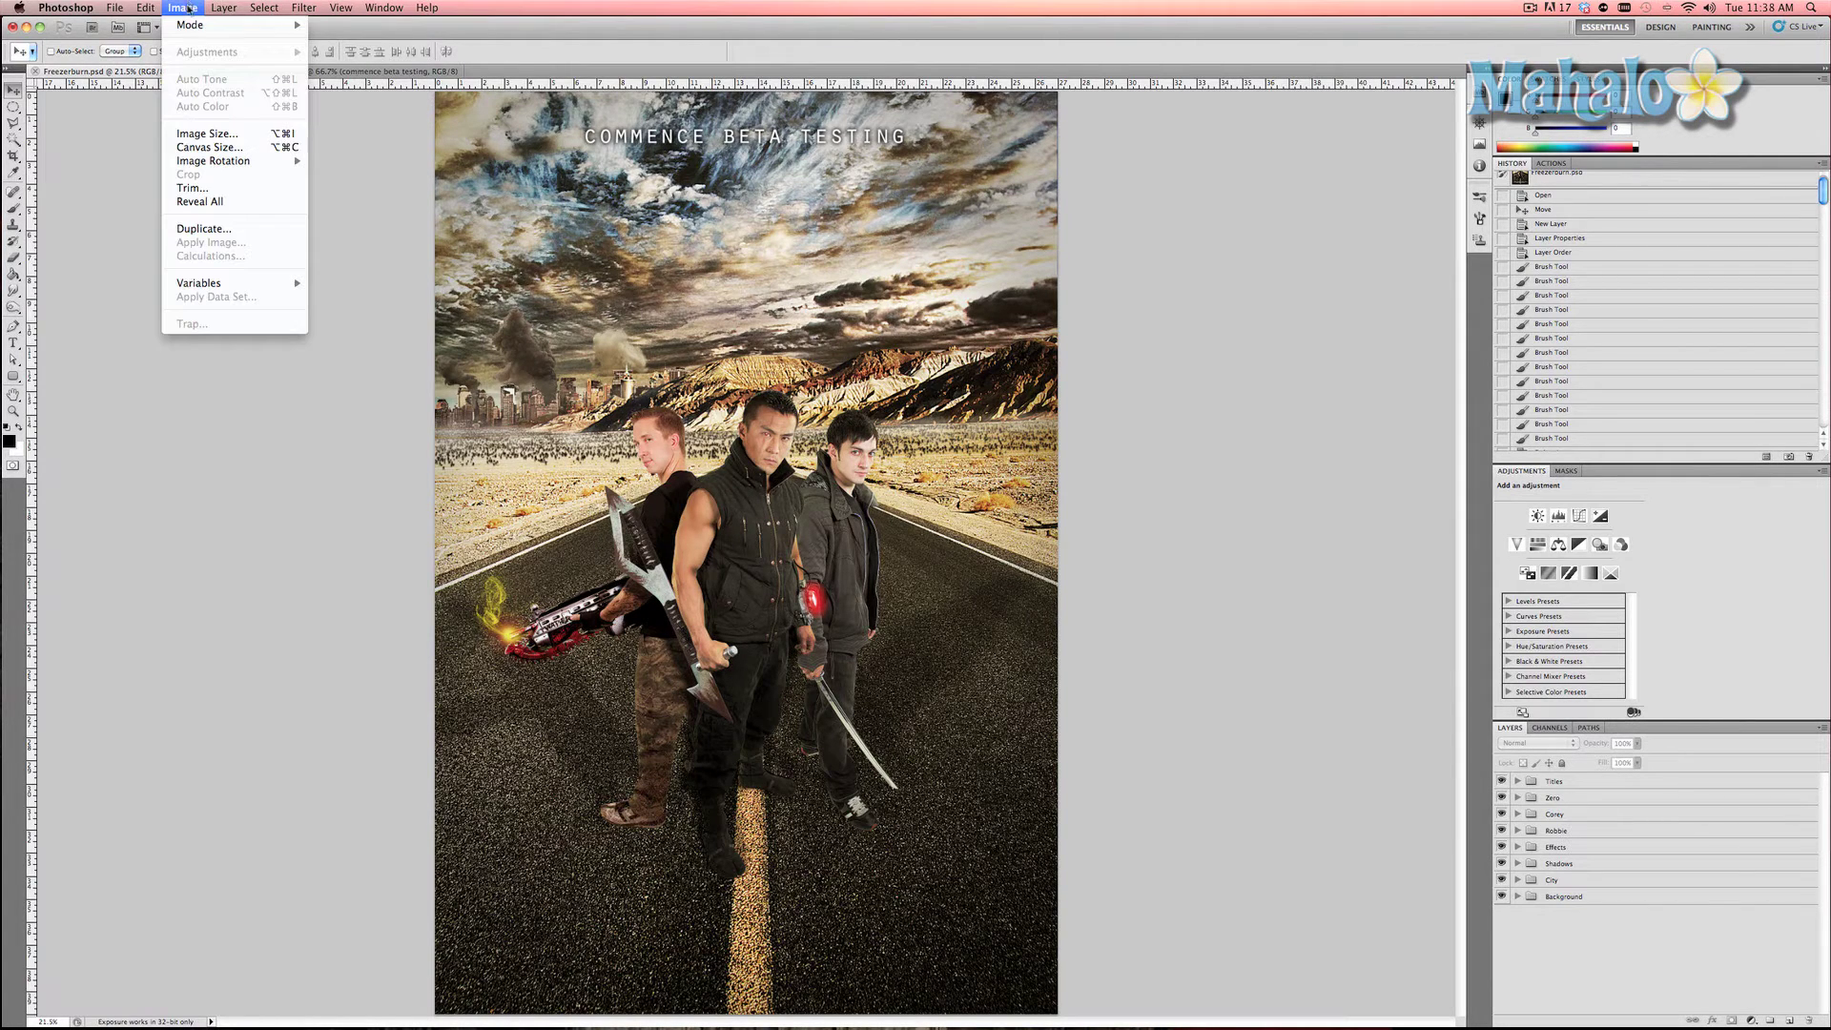
left_click(206, 134)
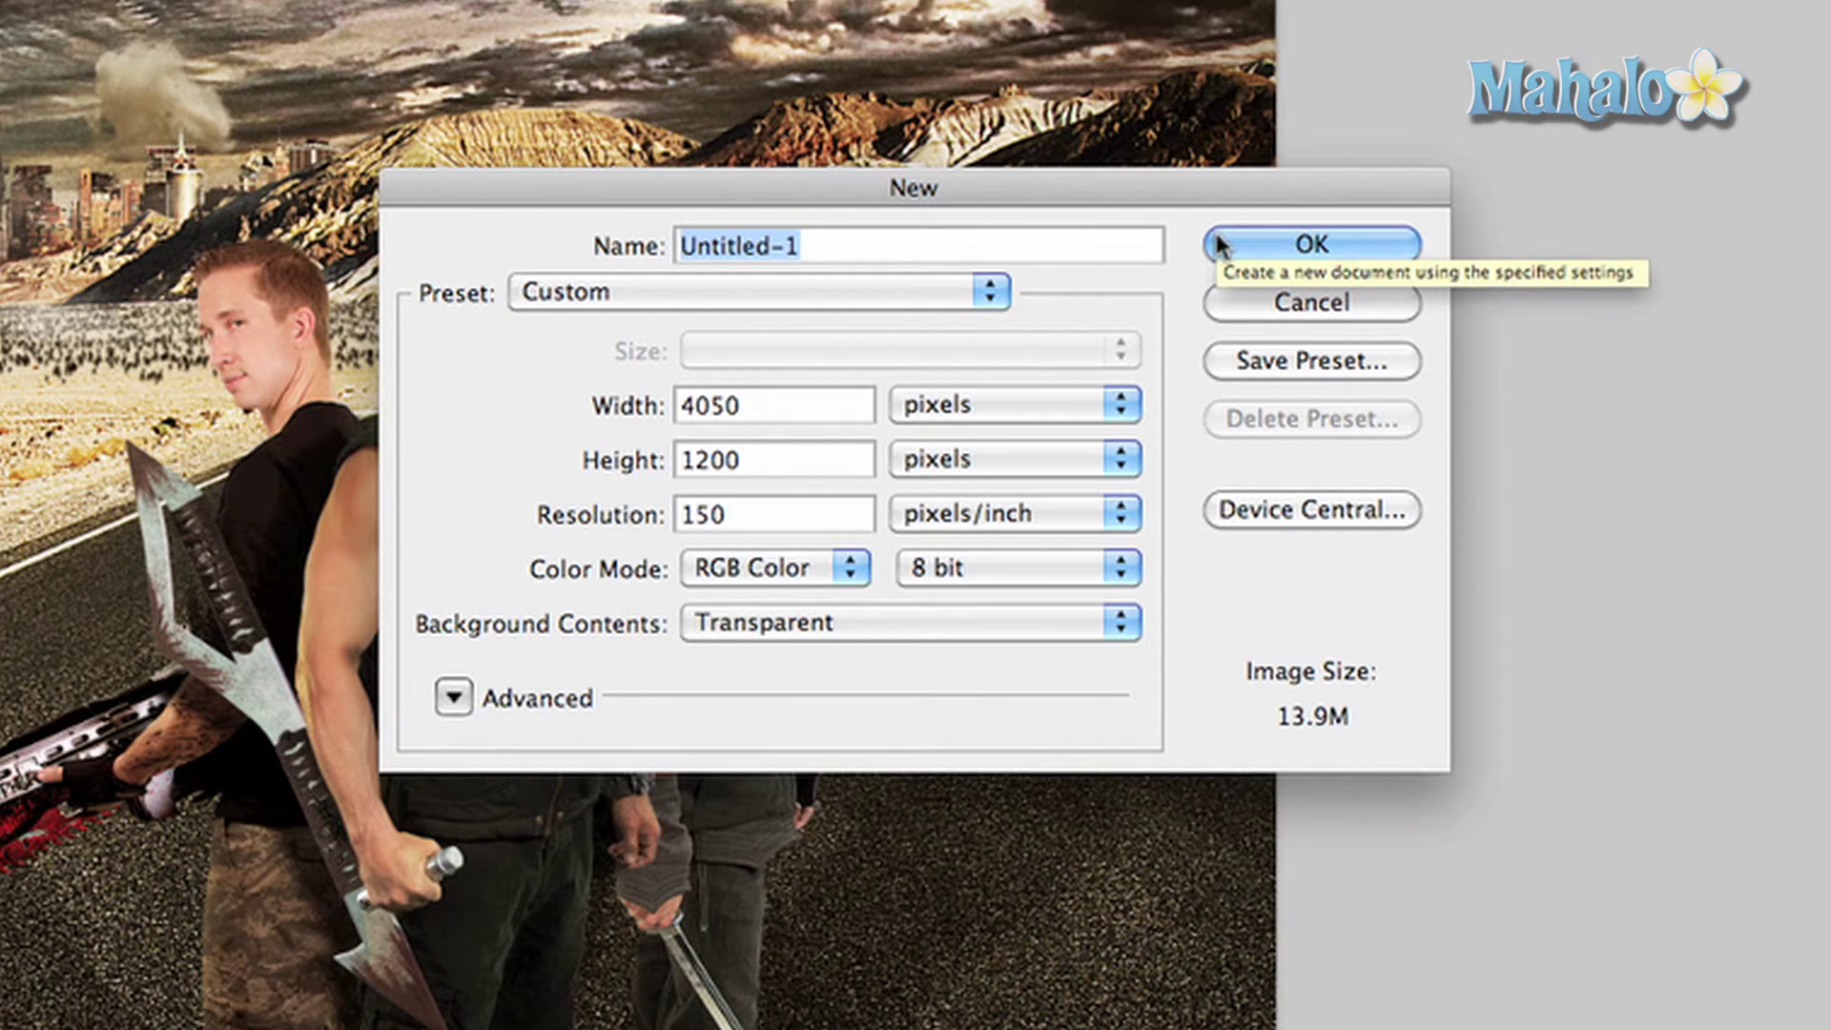
type("Title")
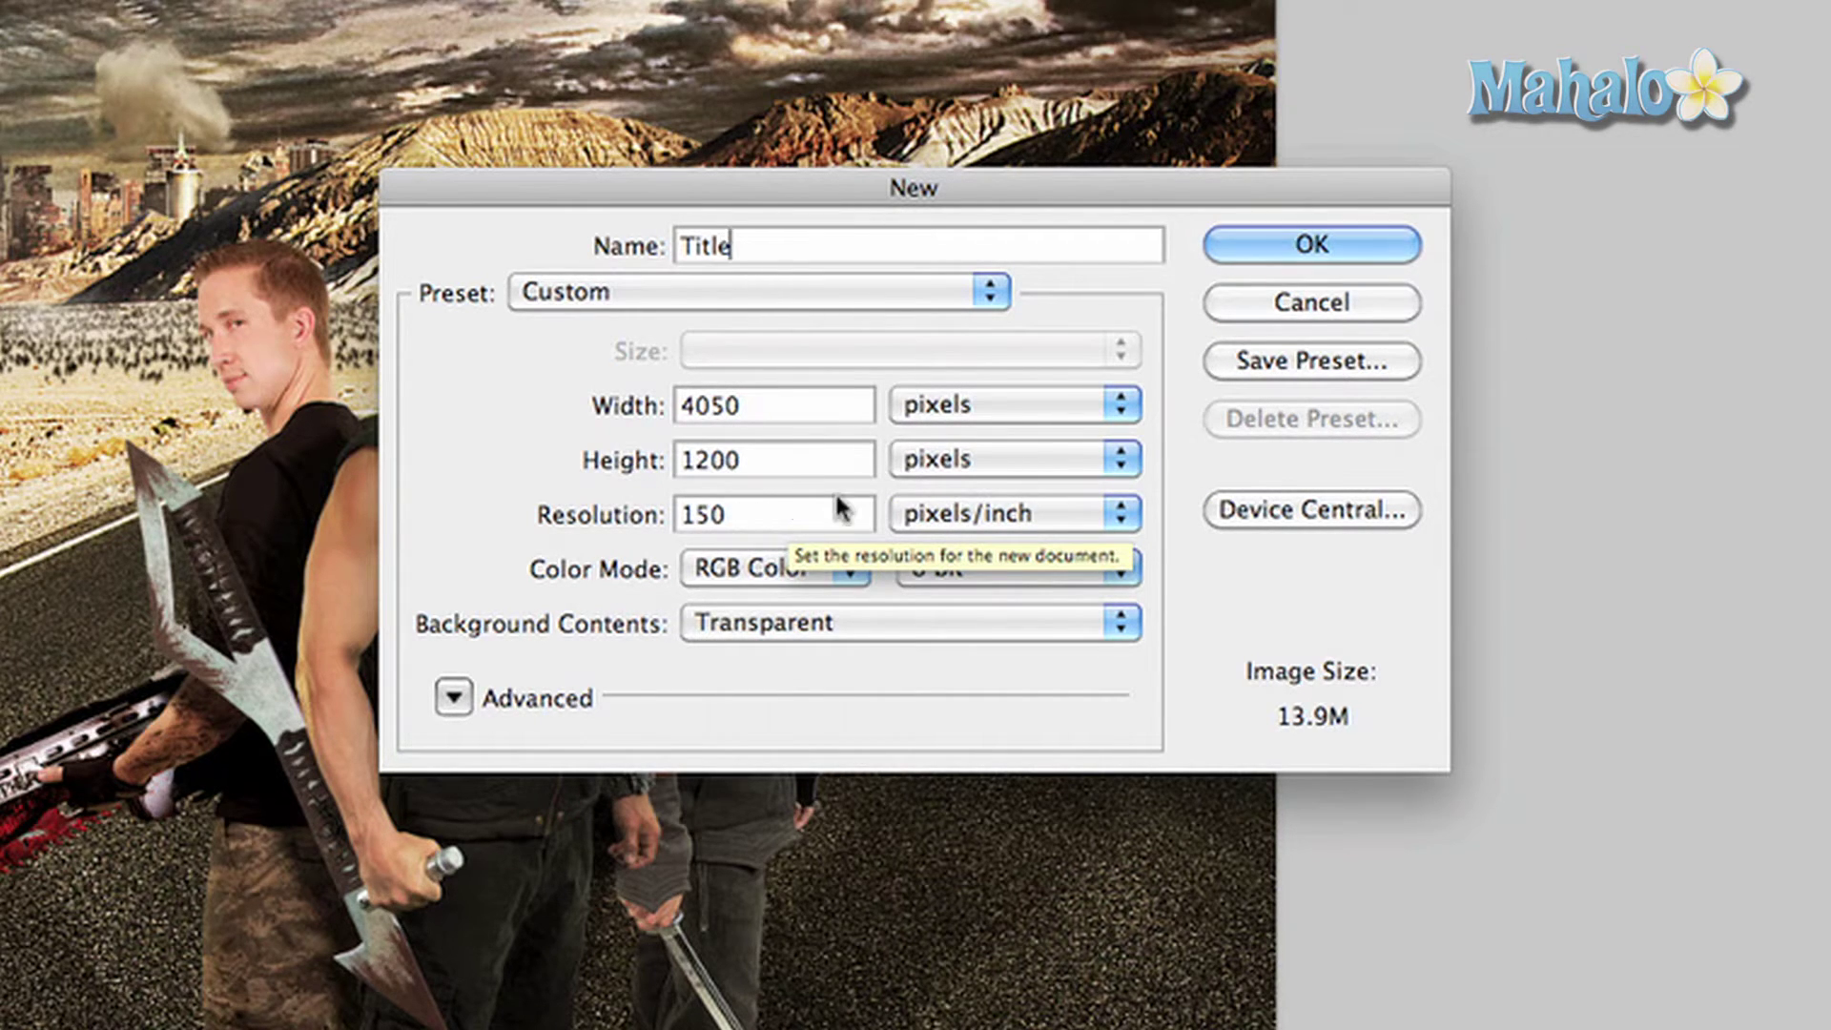
key("Return")
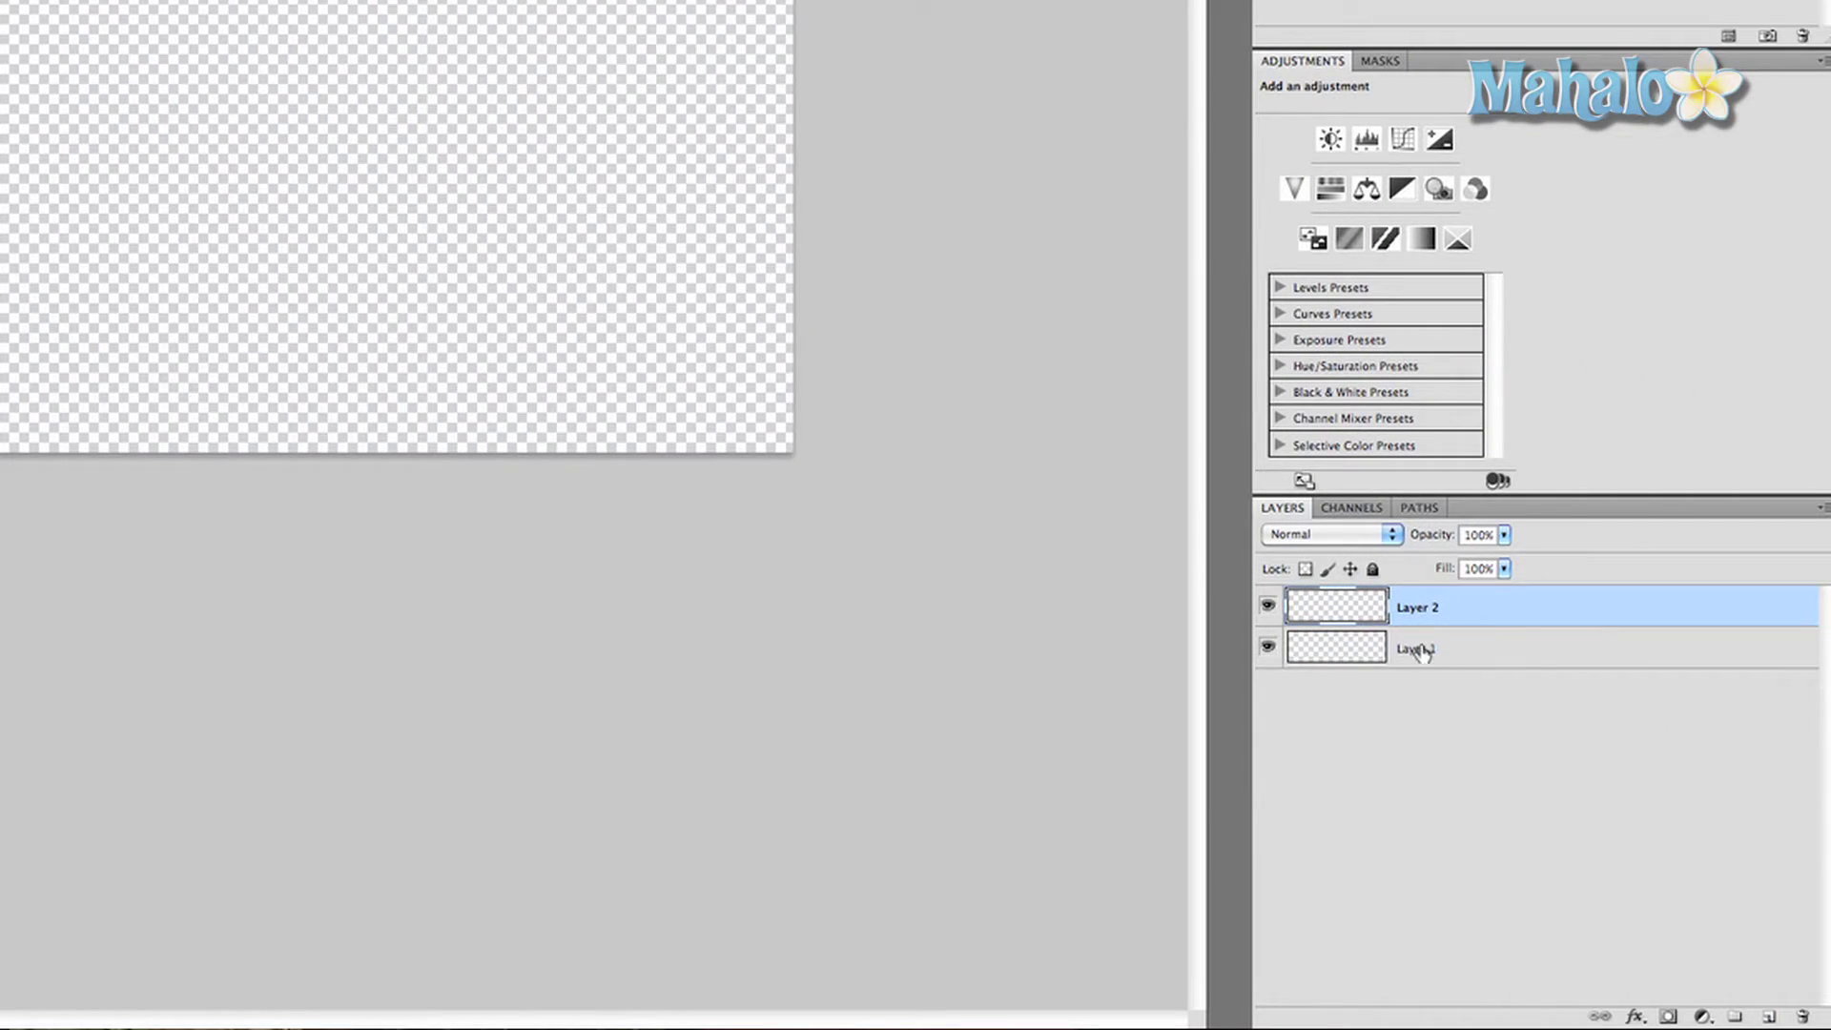
Rename the black-filled bottom layer to Black Reference
double_click(1421, 649)
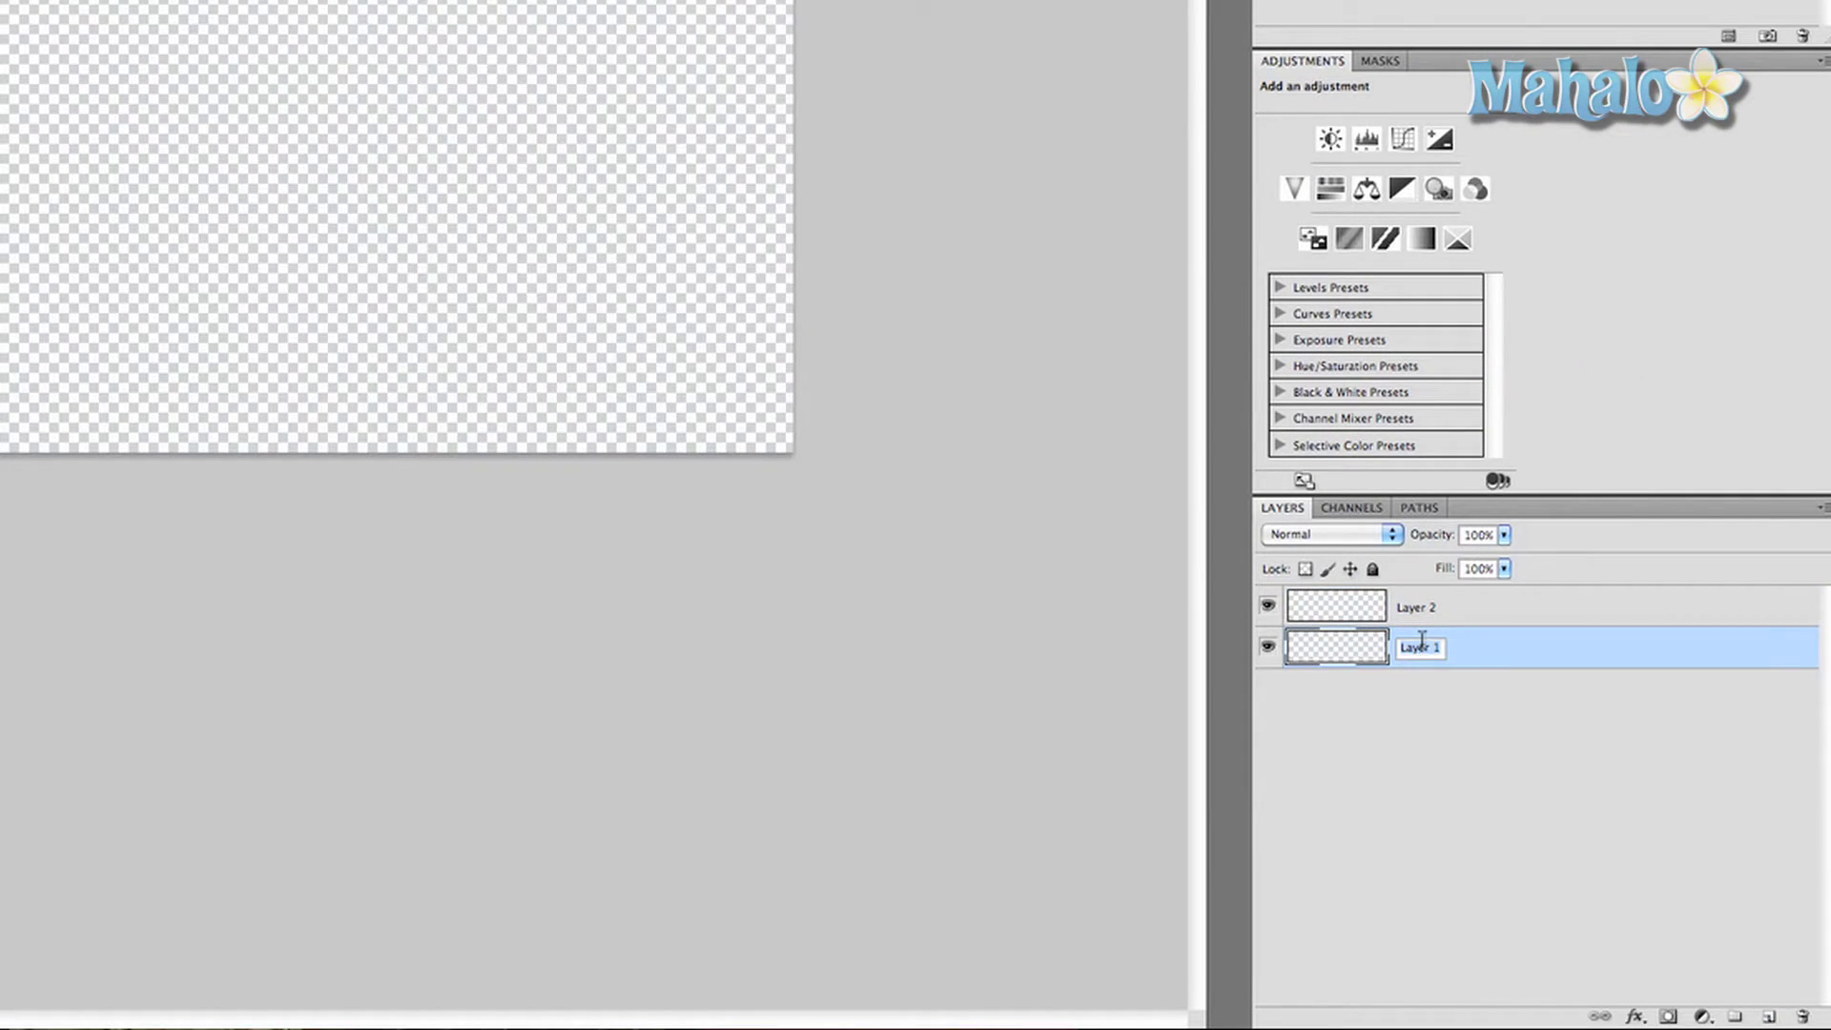
type("Black Reference")
key("Return")
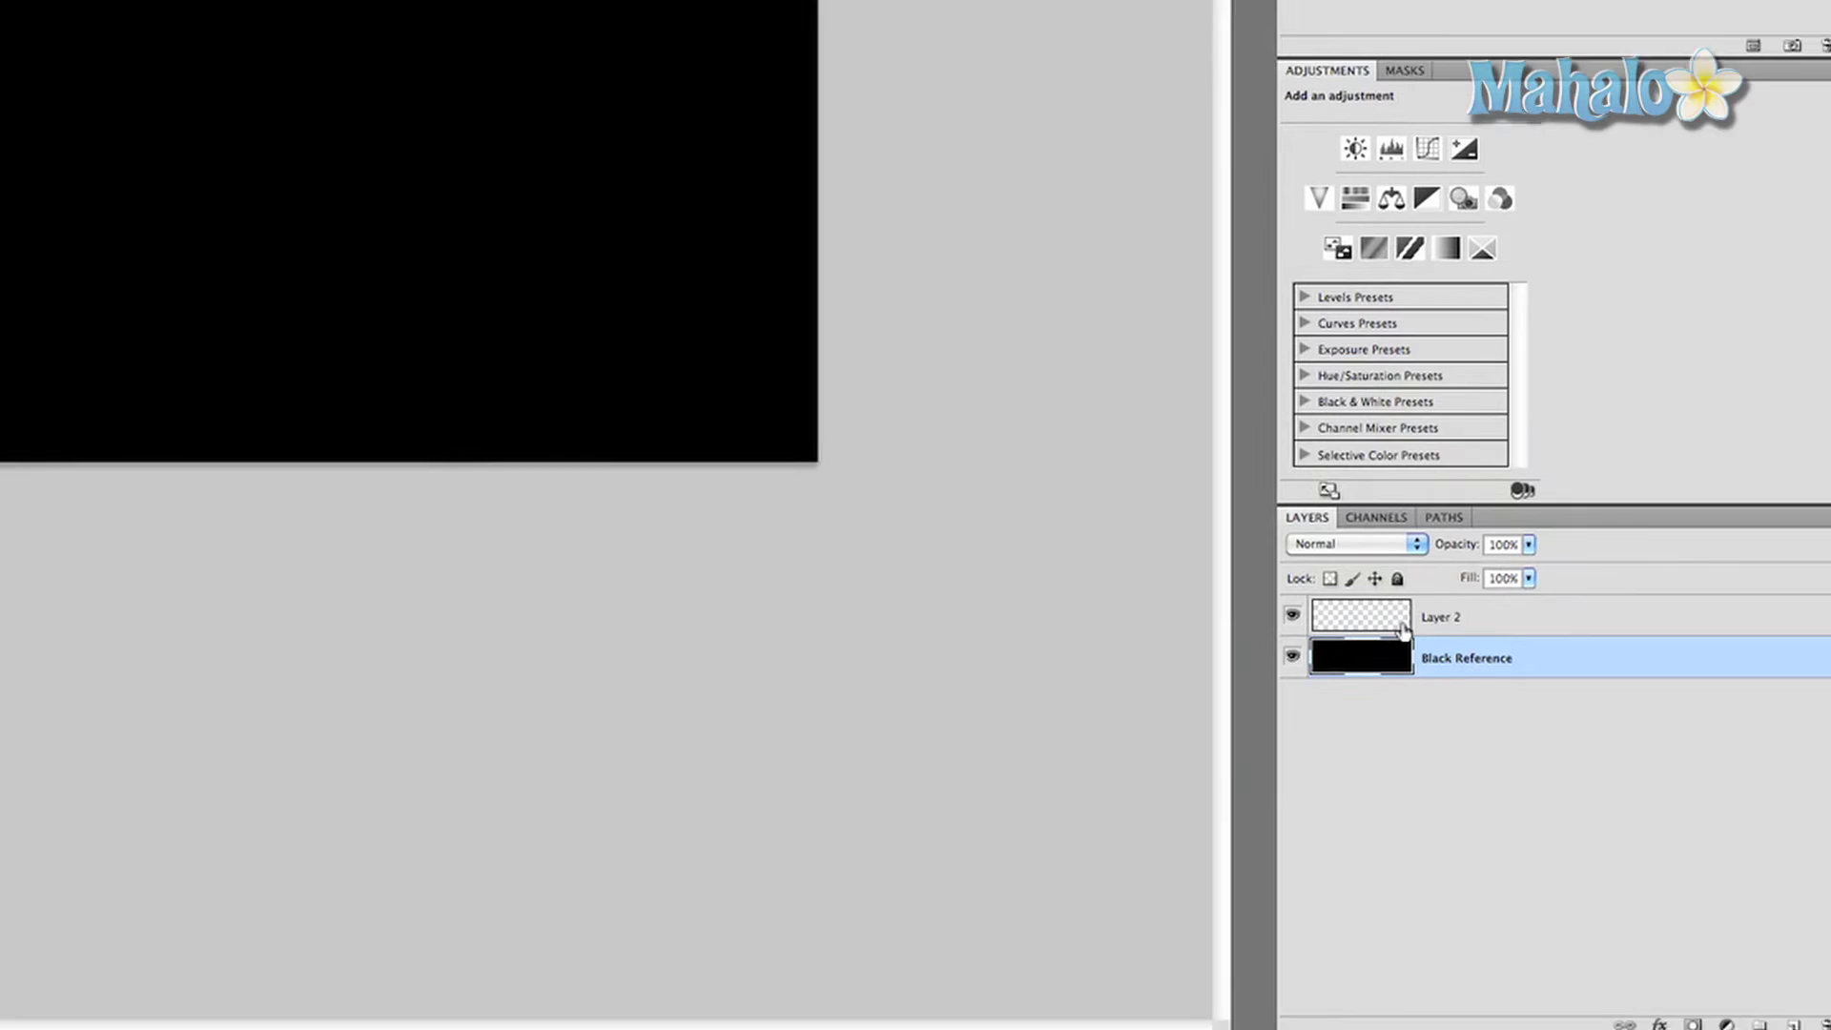
Rename the upper layer to First Title
left_click(1602, 710)
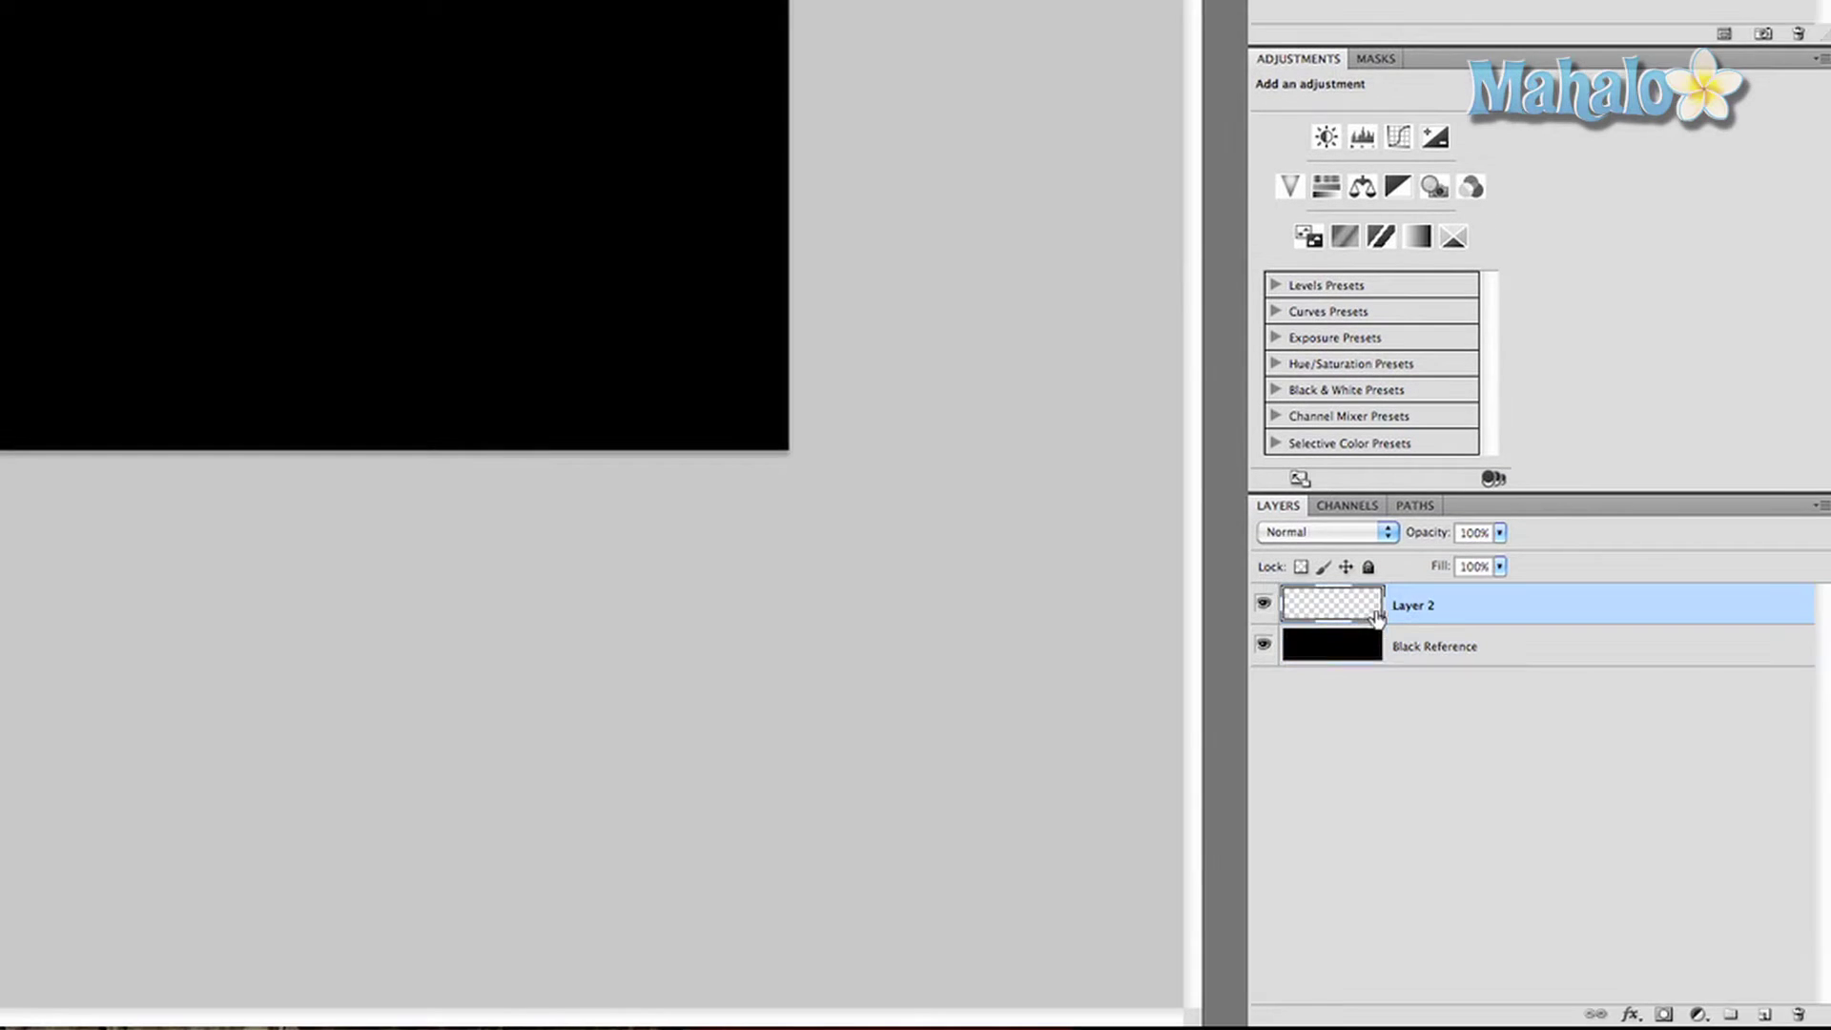
double_click(1424, 608)
type("First Title")
key("Return")
key("t")
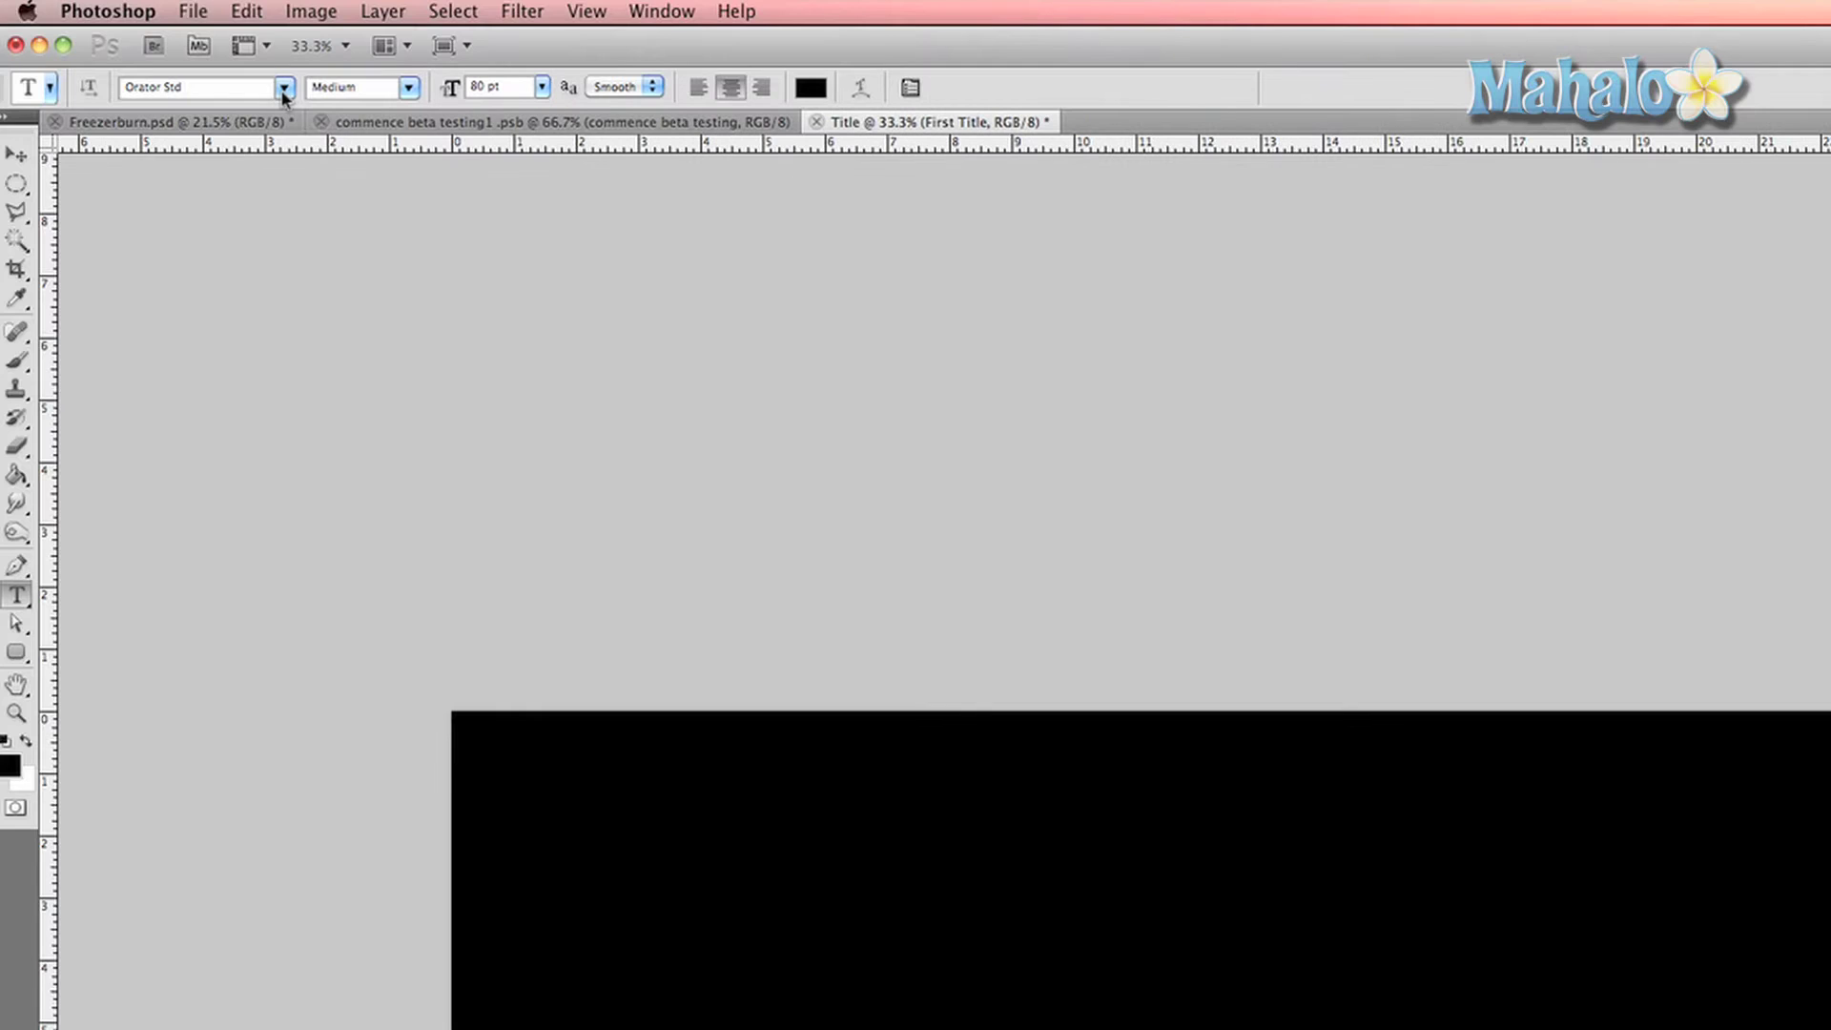
Type FREEZERBURN in the Abduction font and enlarge it to 150 pt
left_click(286, 93)
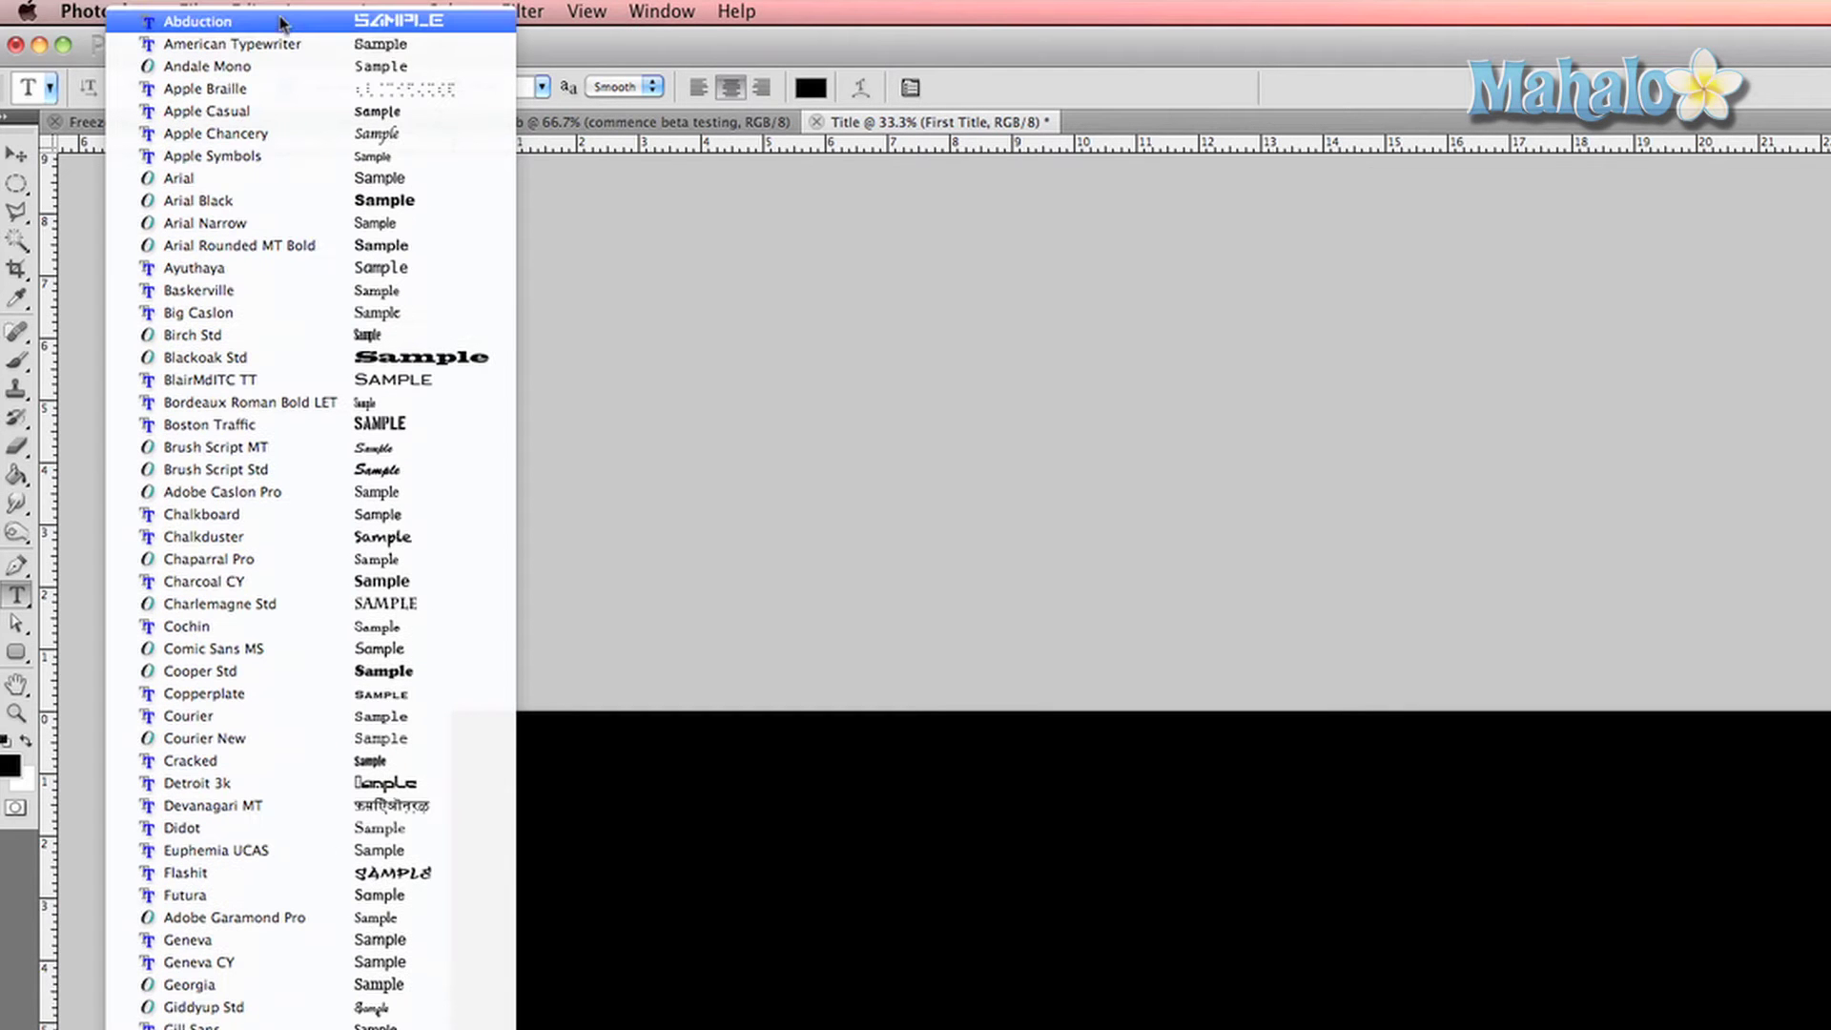
left_click(281, 23)
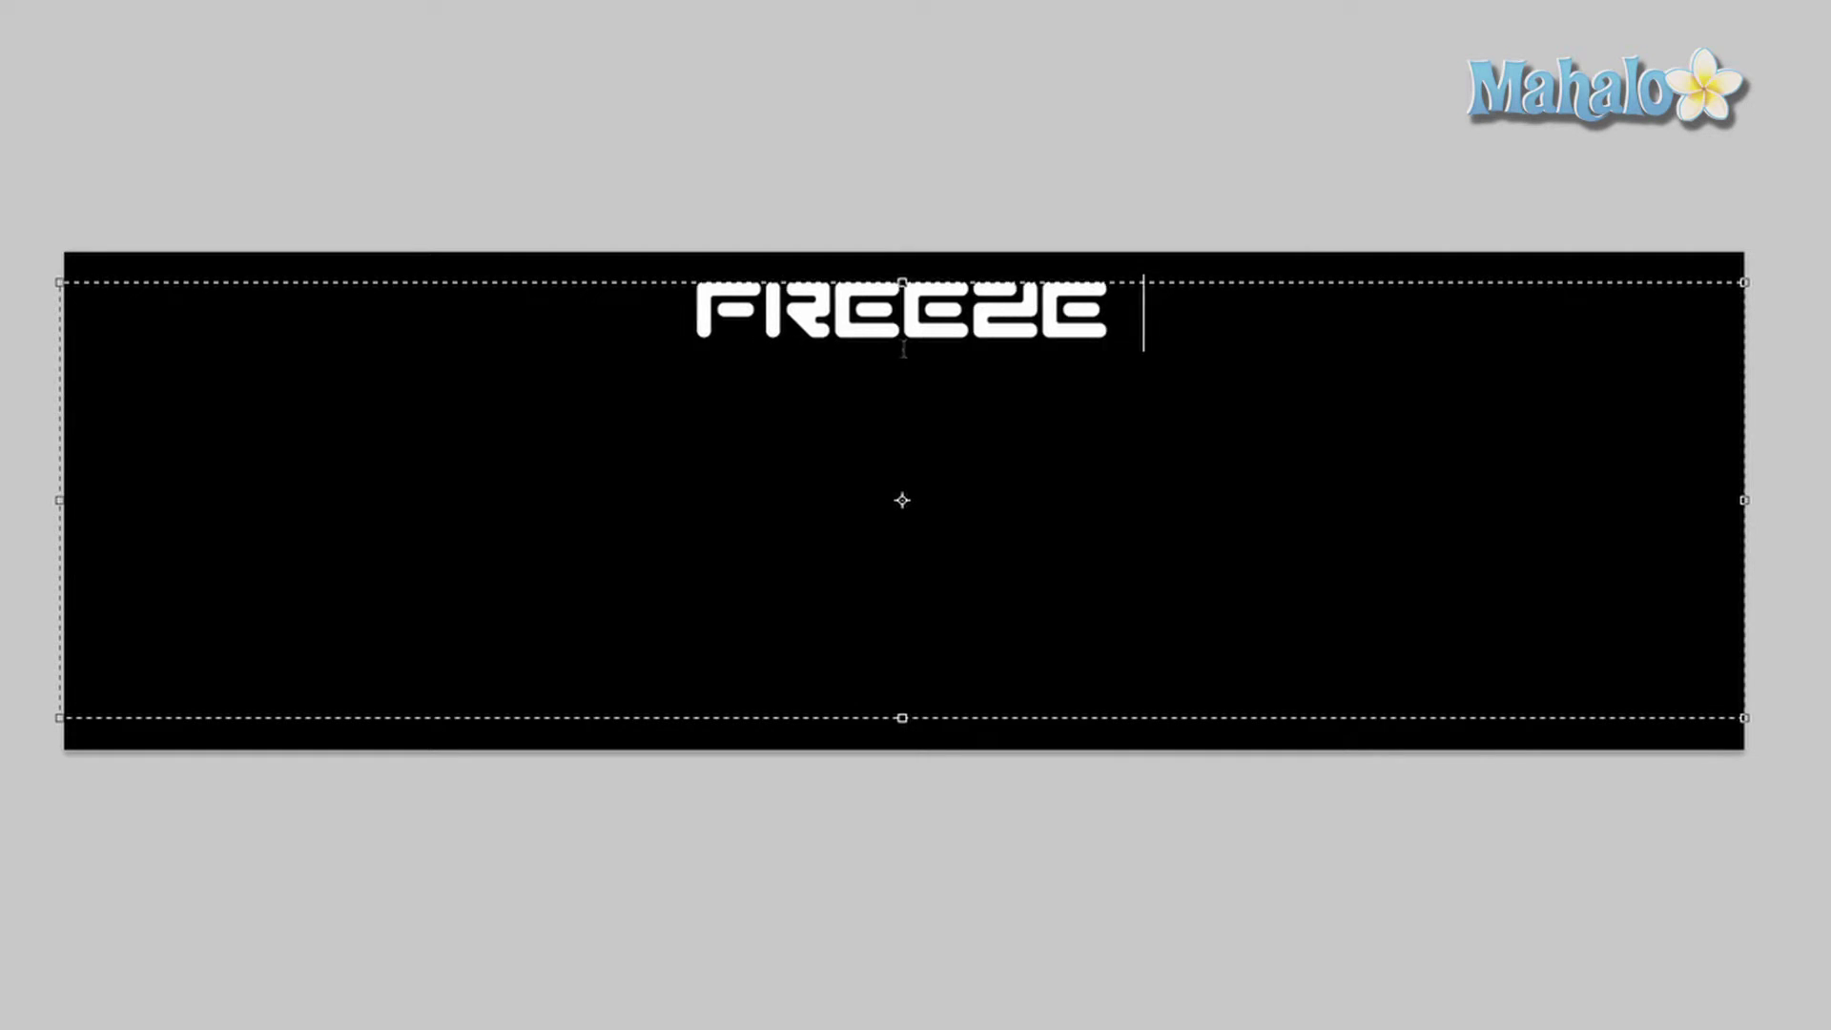
type("N")
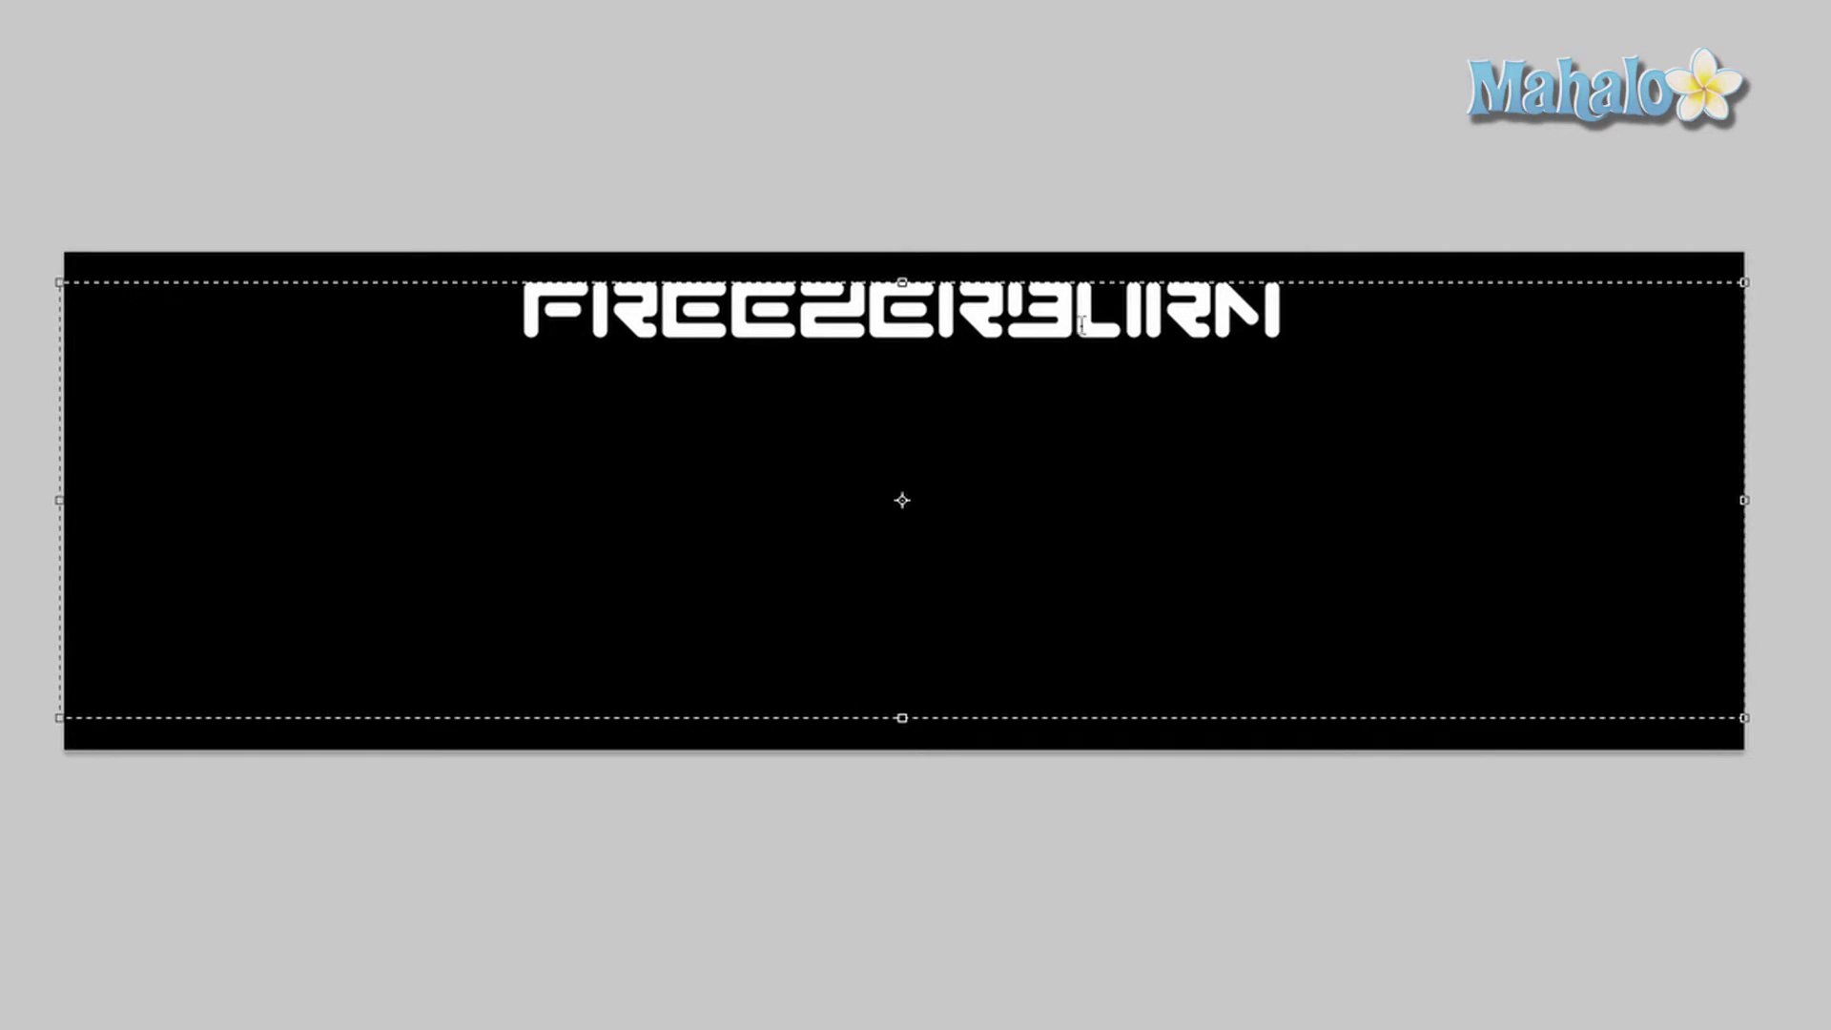
key("ctrl+a")
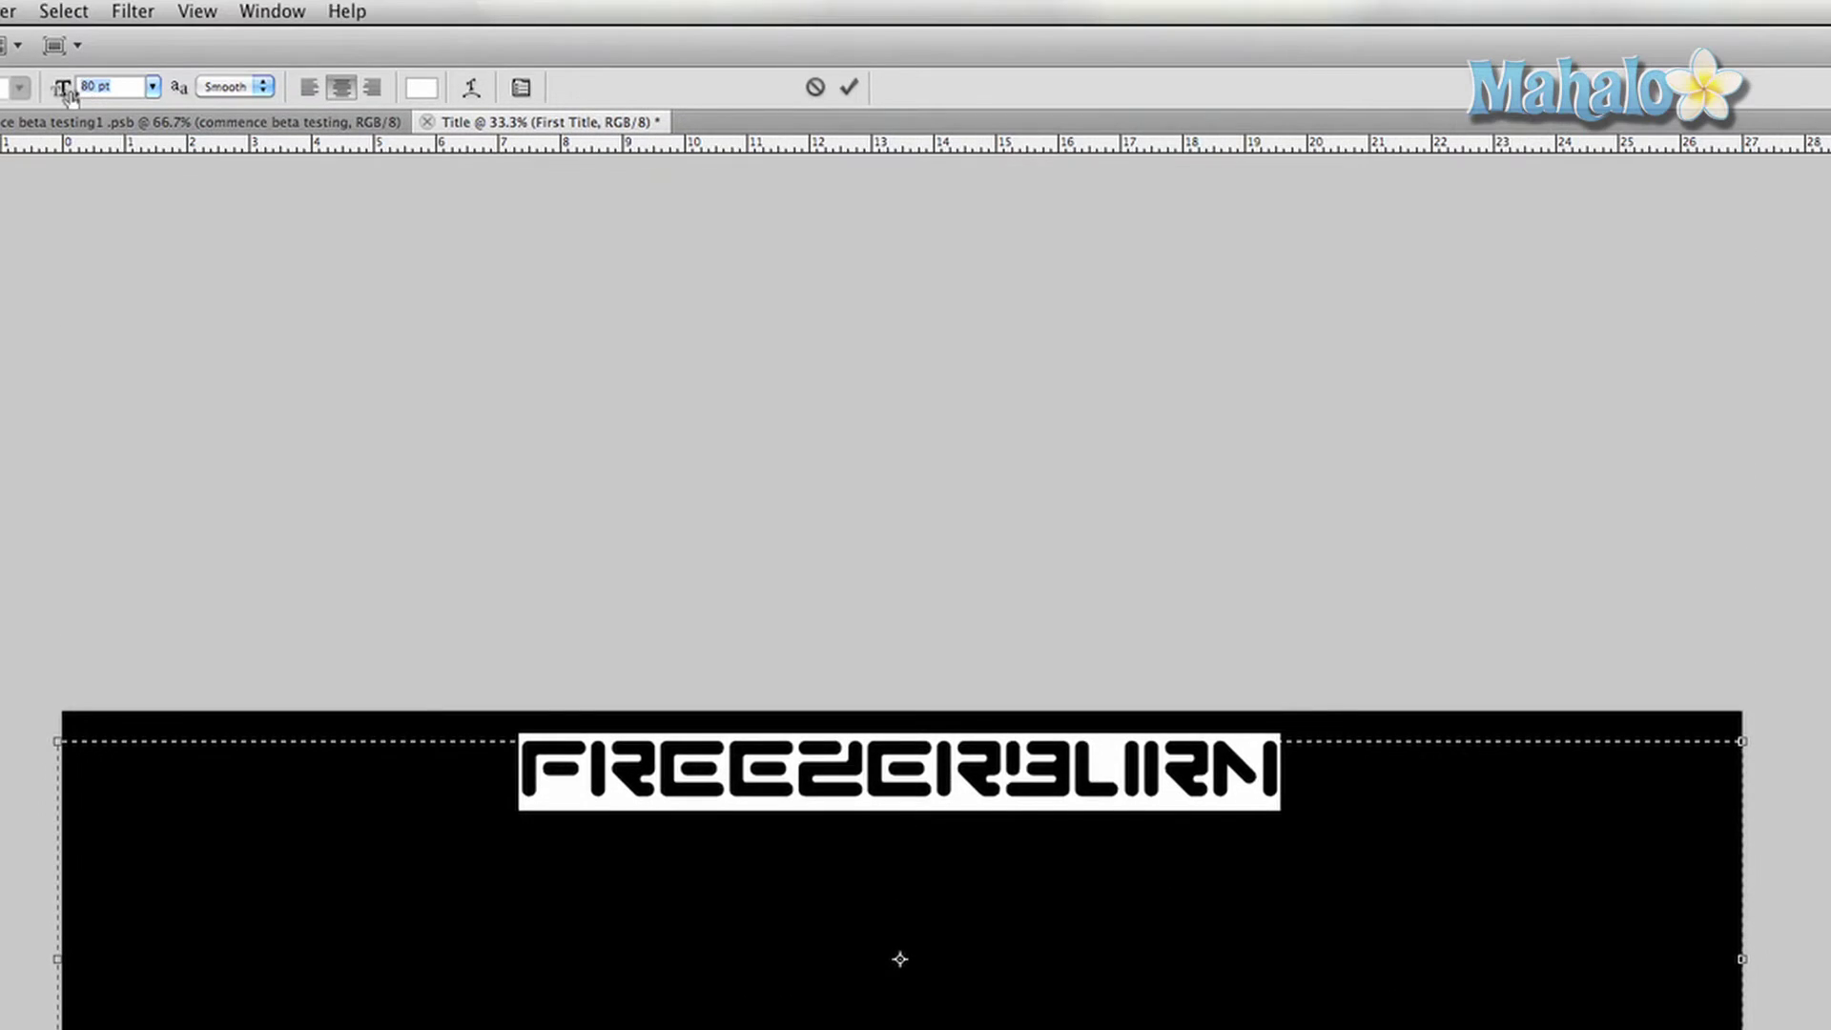
type("150")
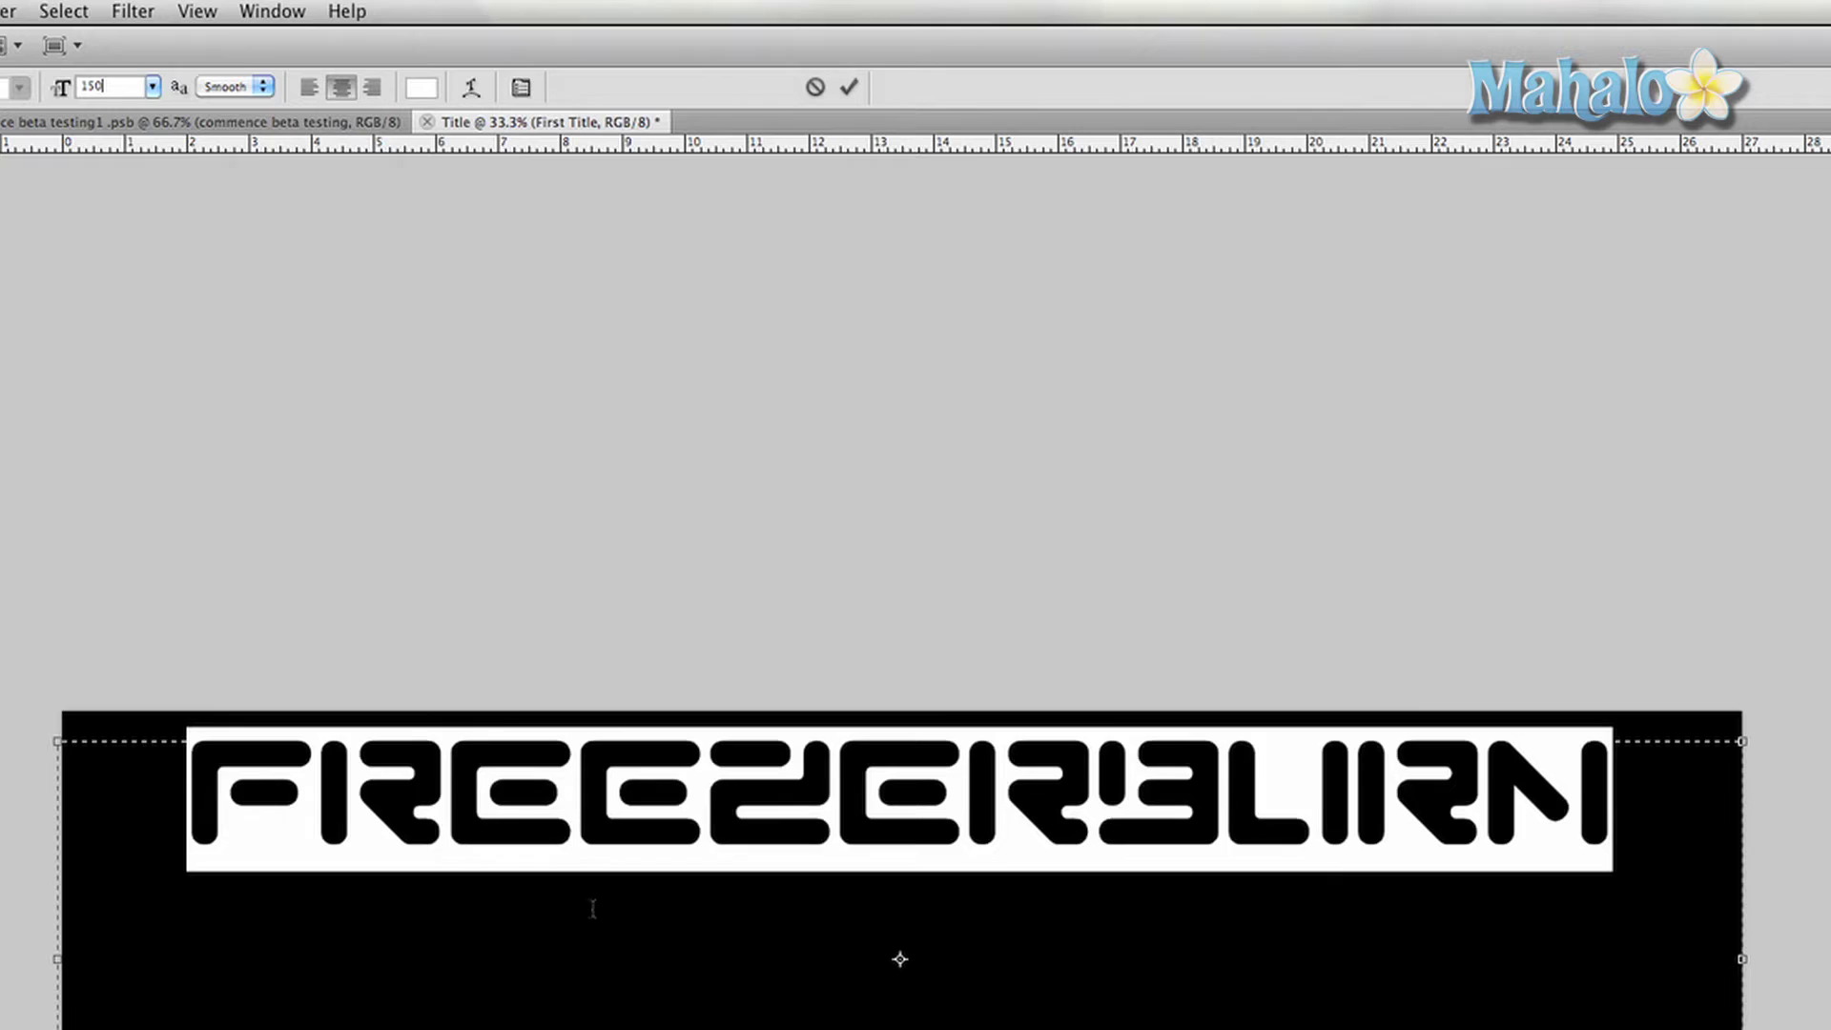
left_click(629, 894)
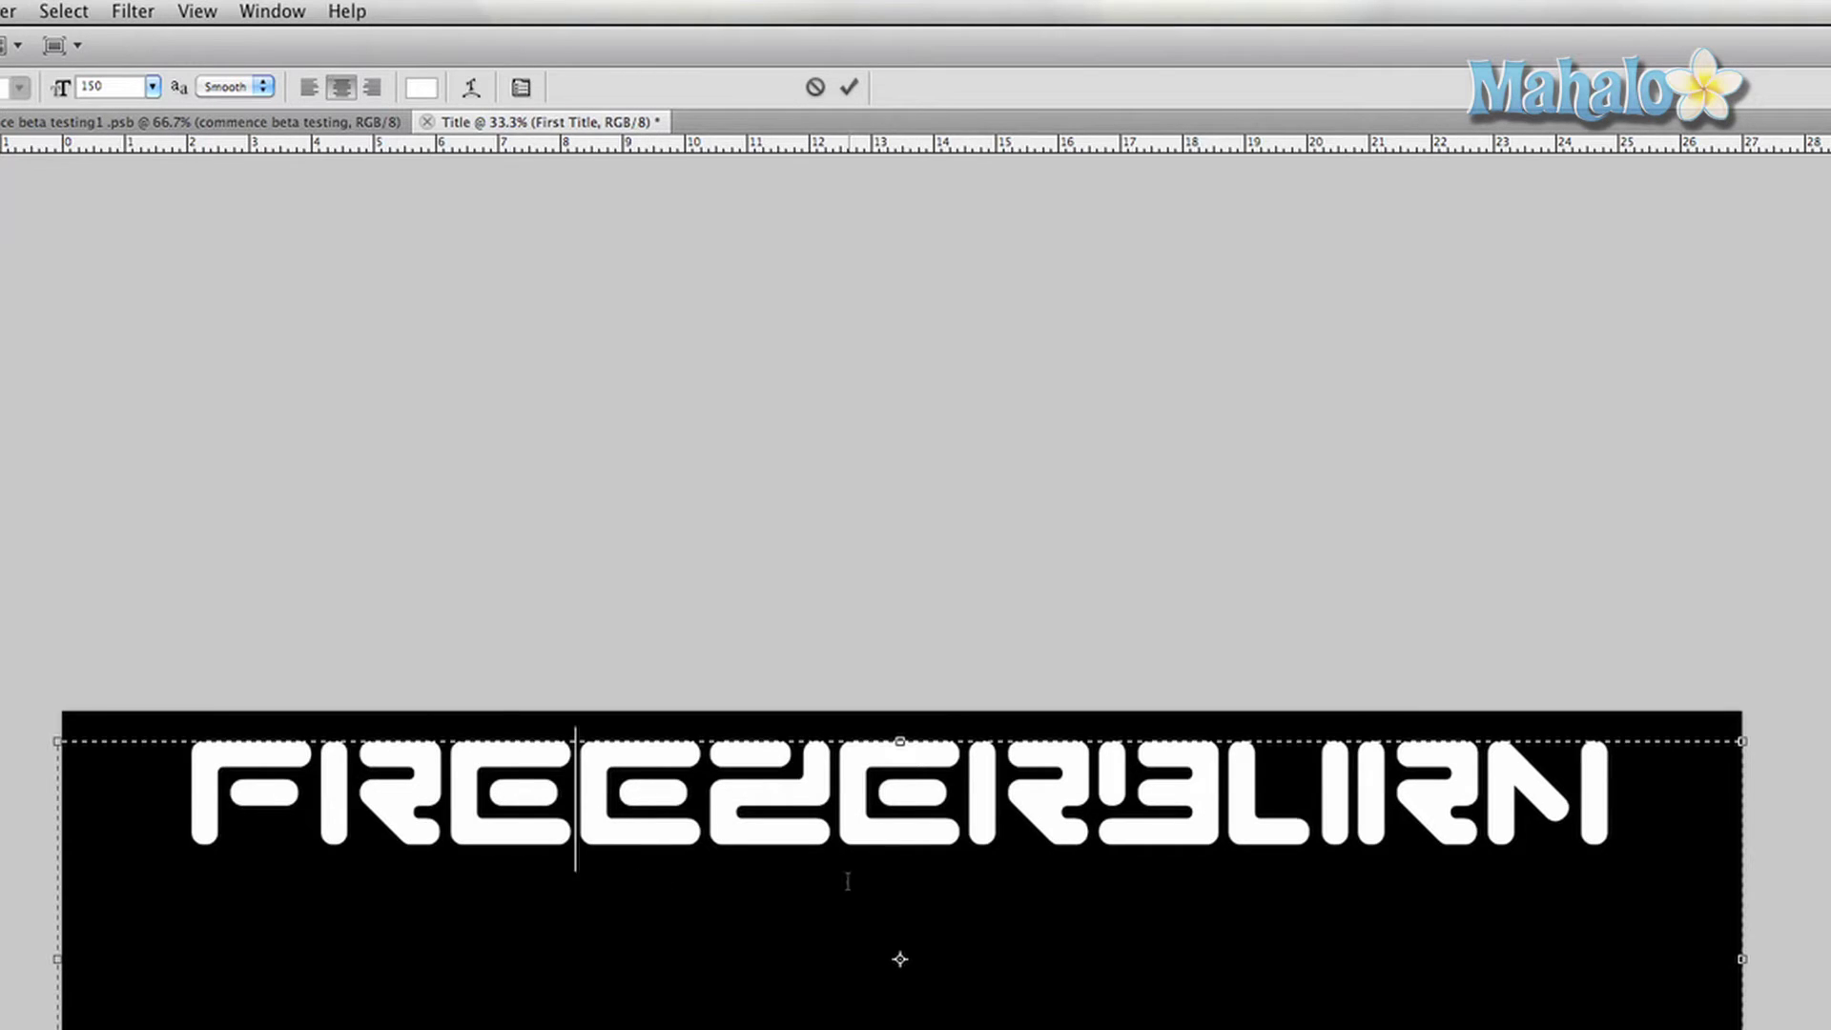
key("ctrl+Return")
key("v")
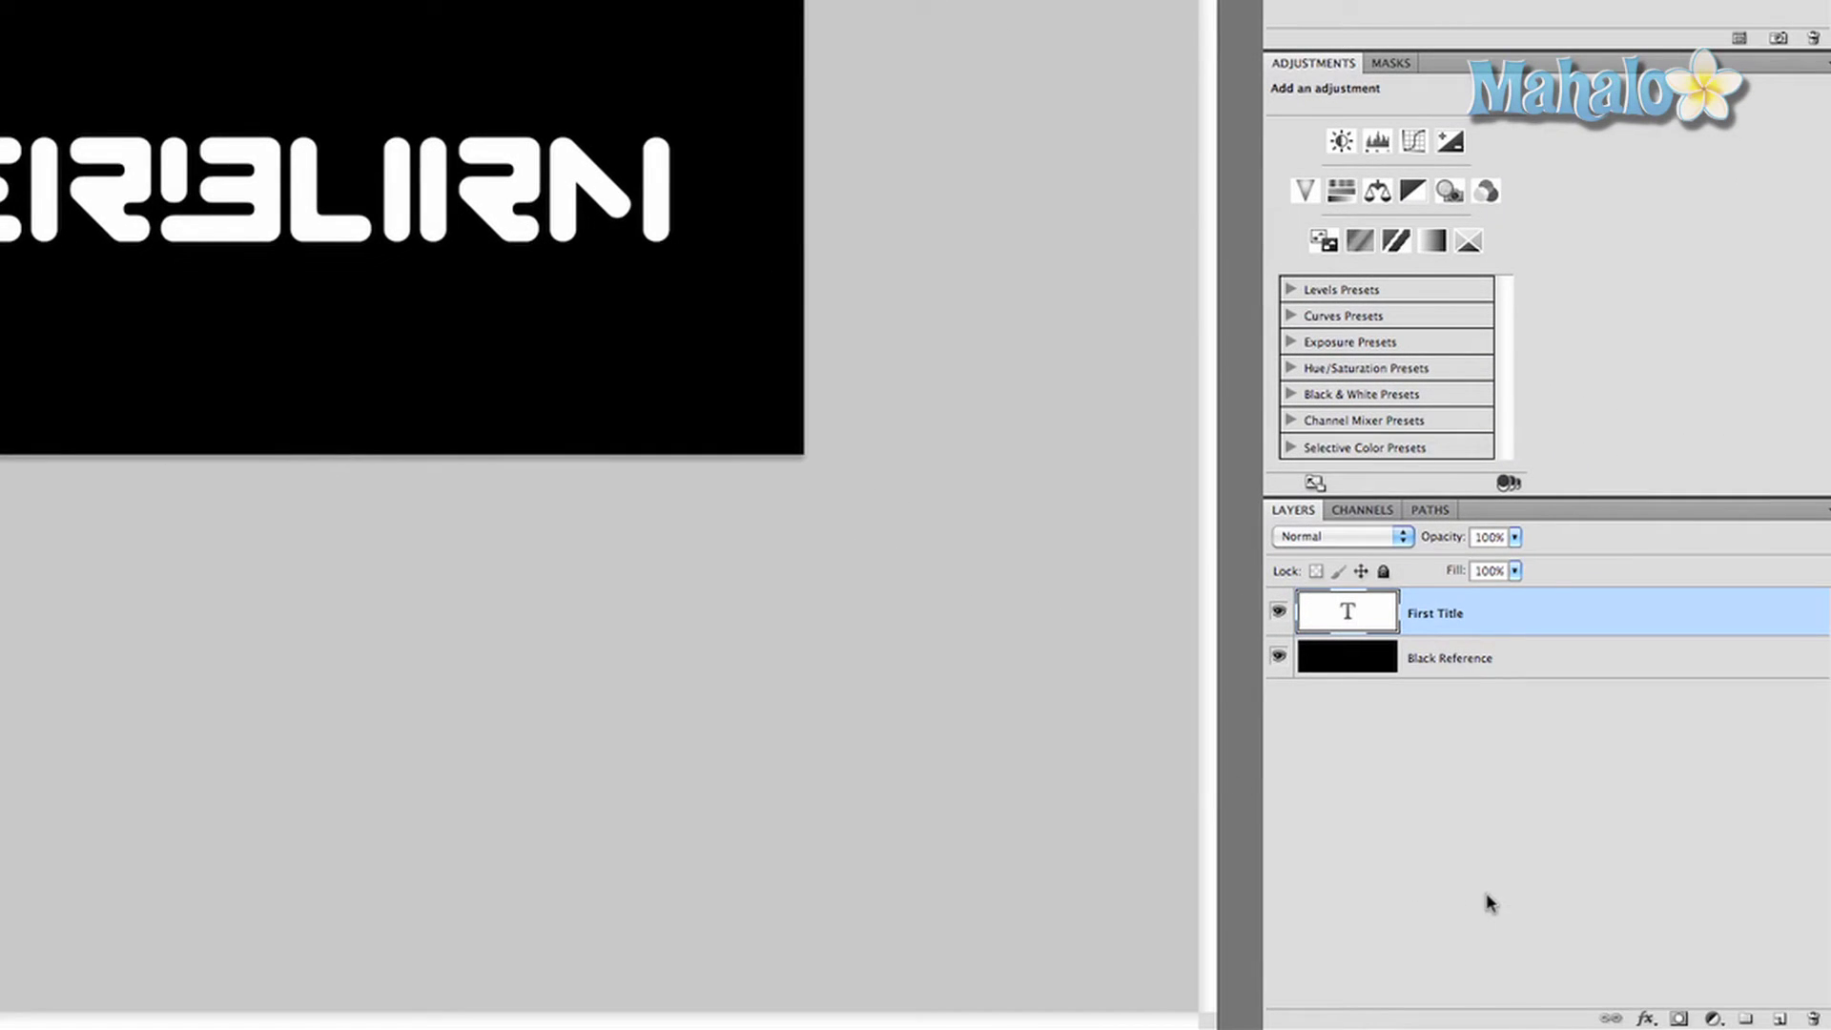
Add a Smooth Bevel and Emboss with a 10 px size to the title
left_click(1644, 1019)
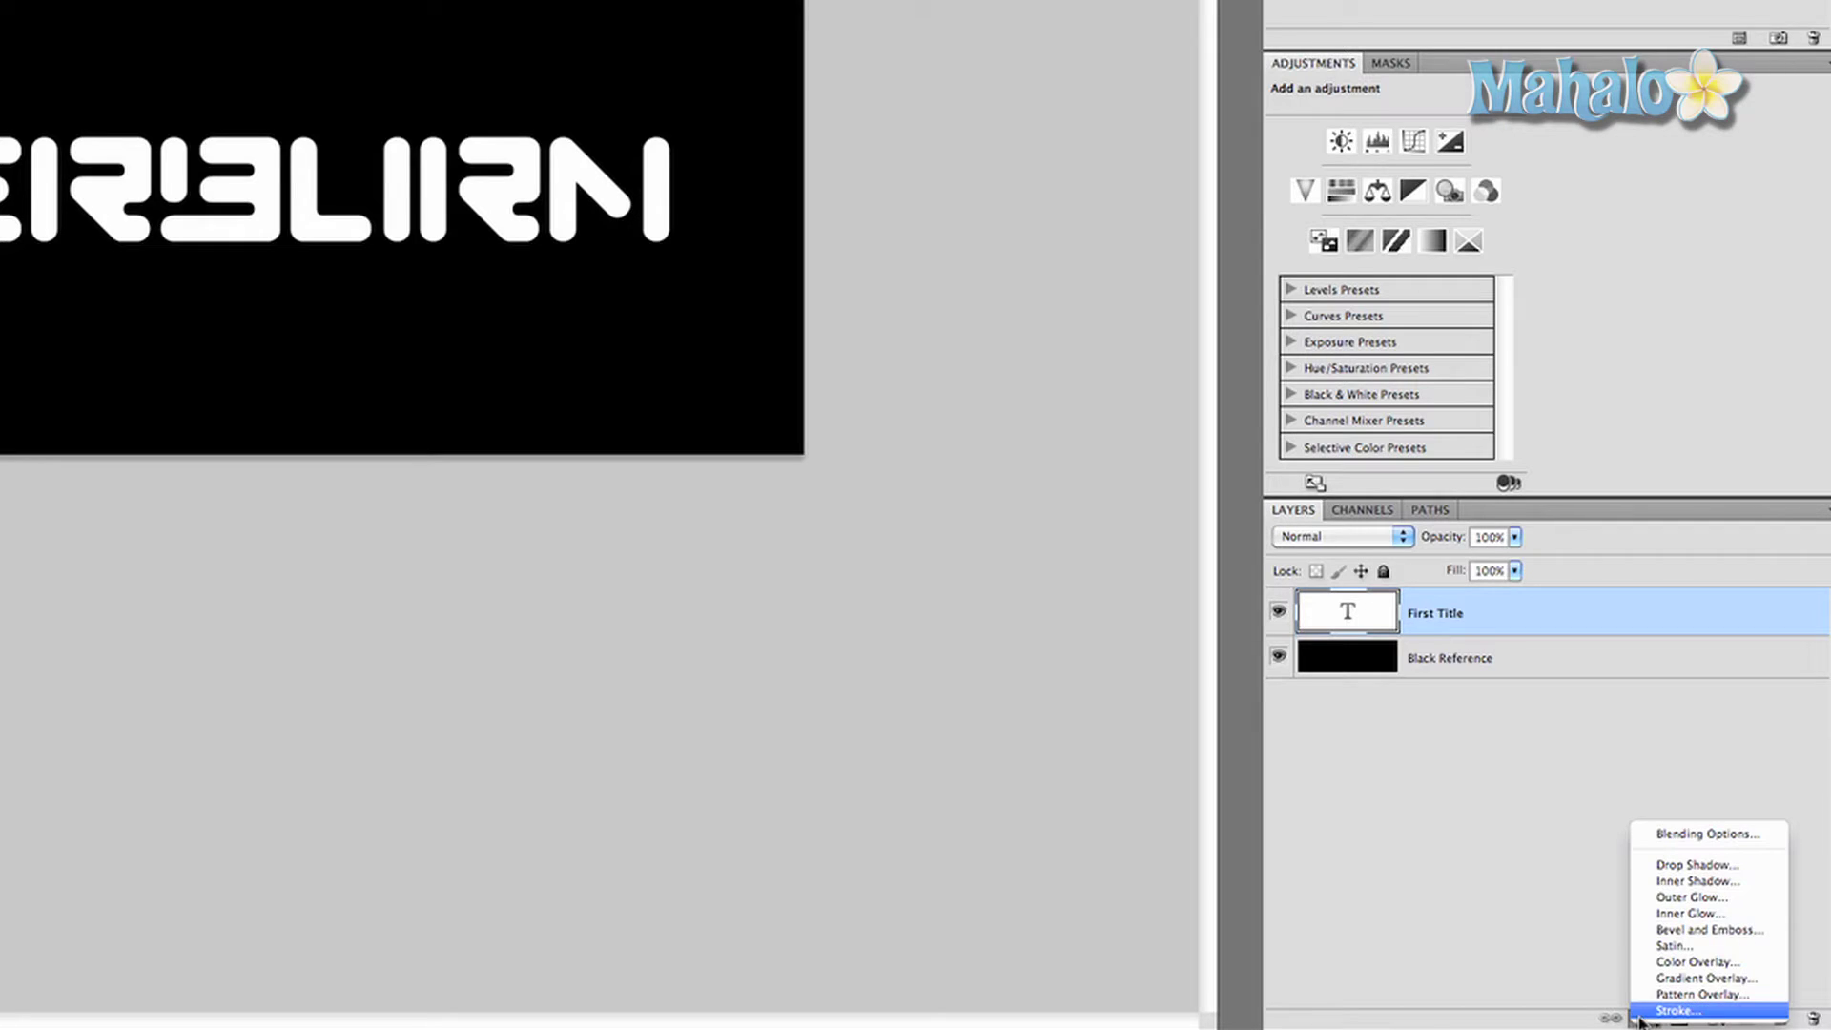
left_click(1680, 929)
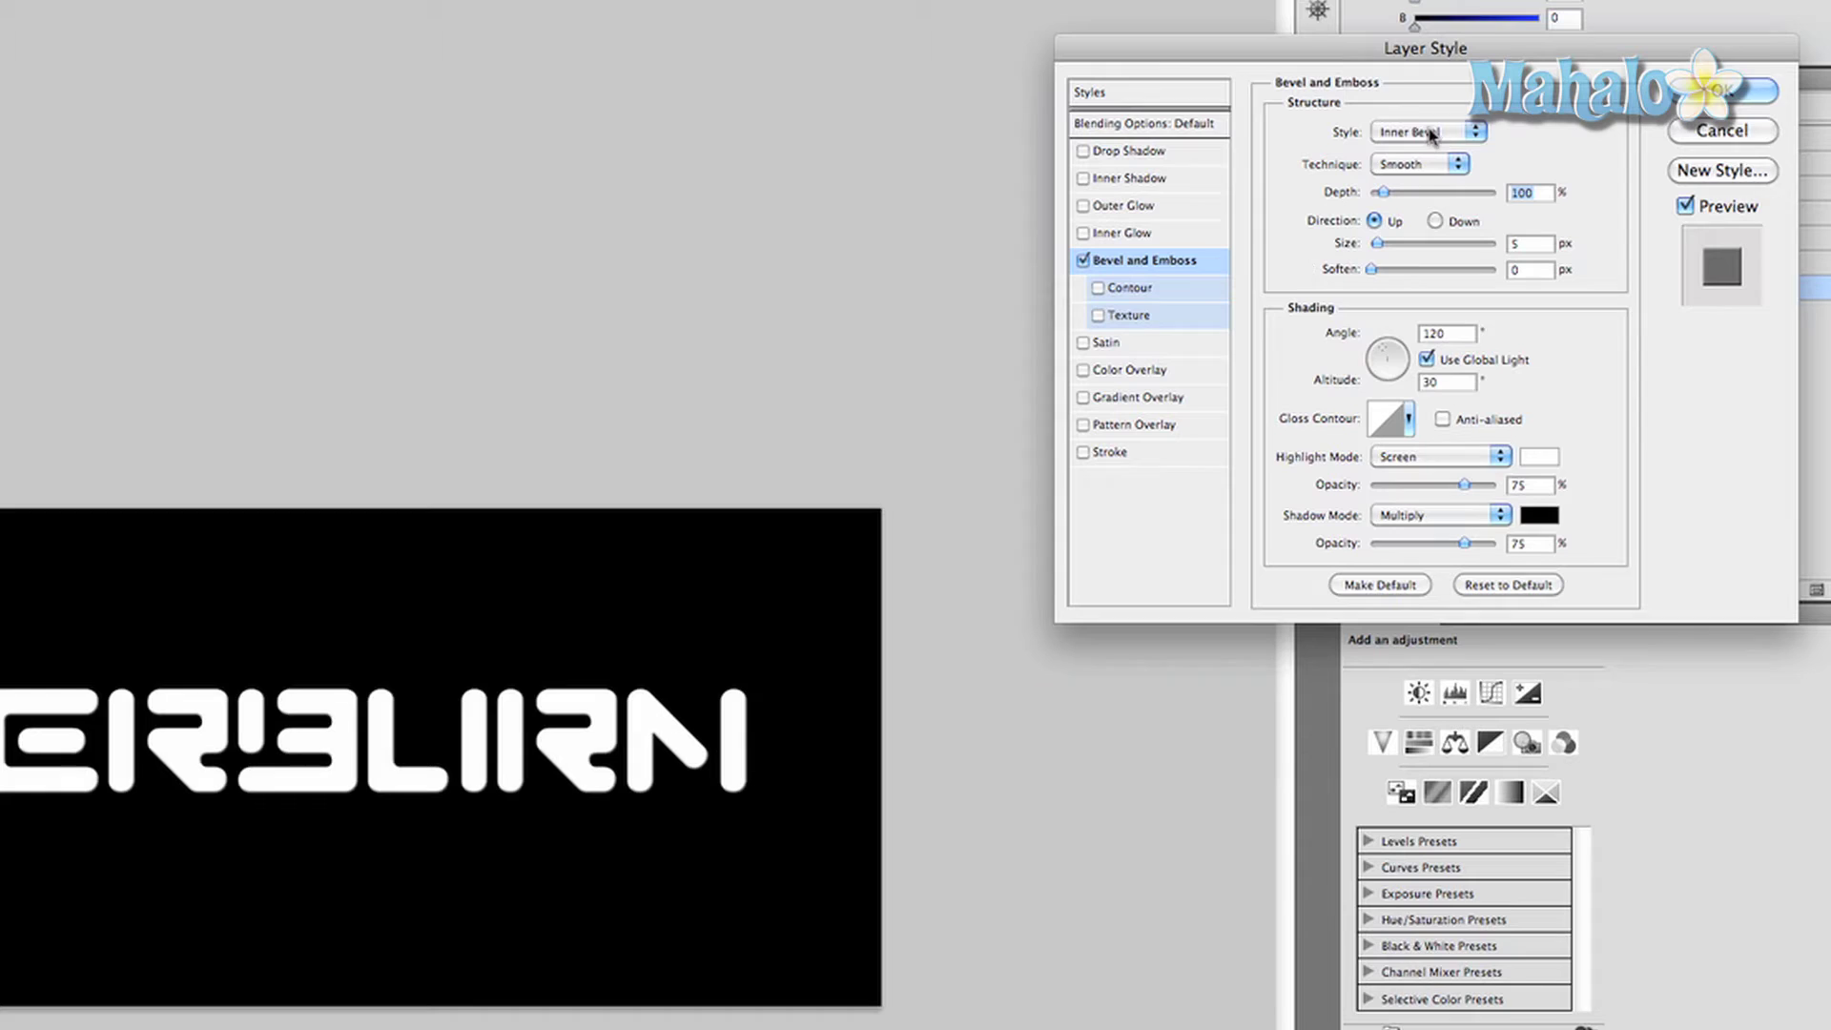
key("Tab")
type("10")
key("Tab")
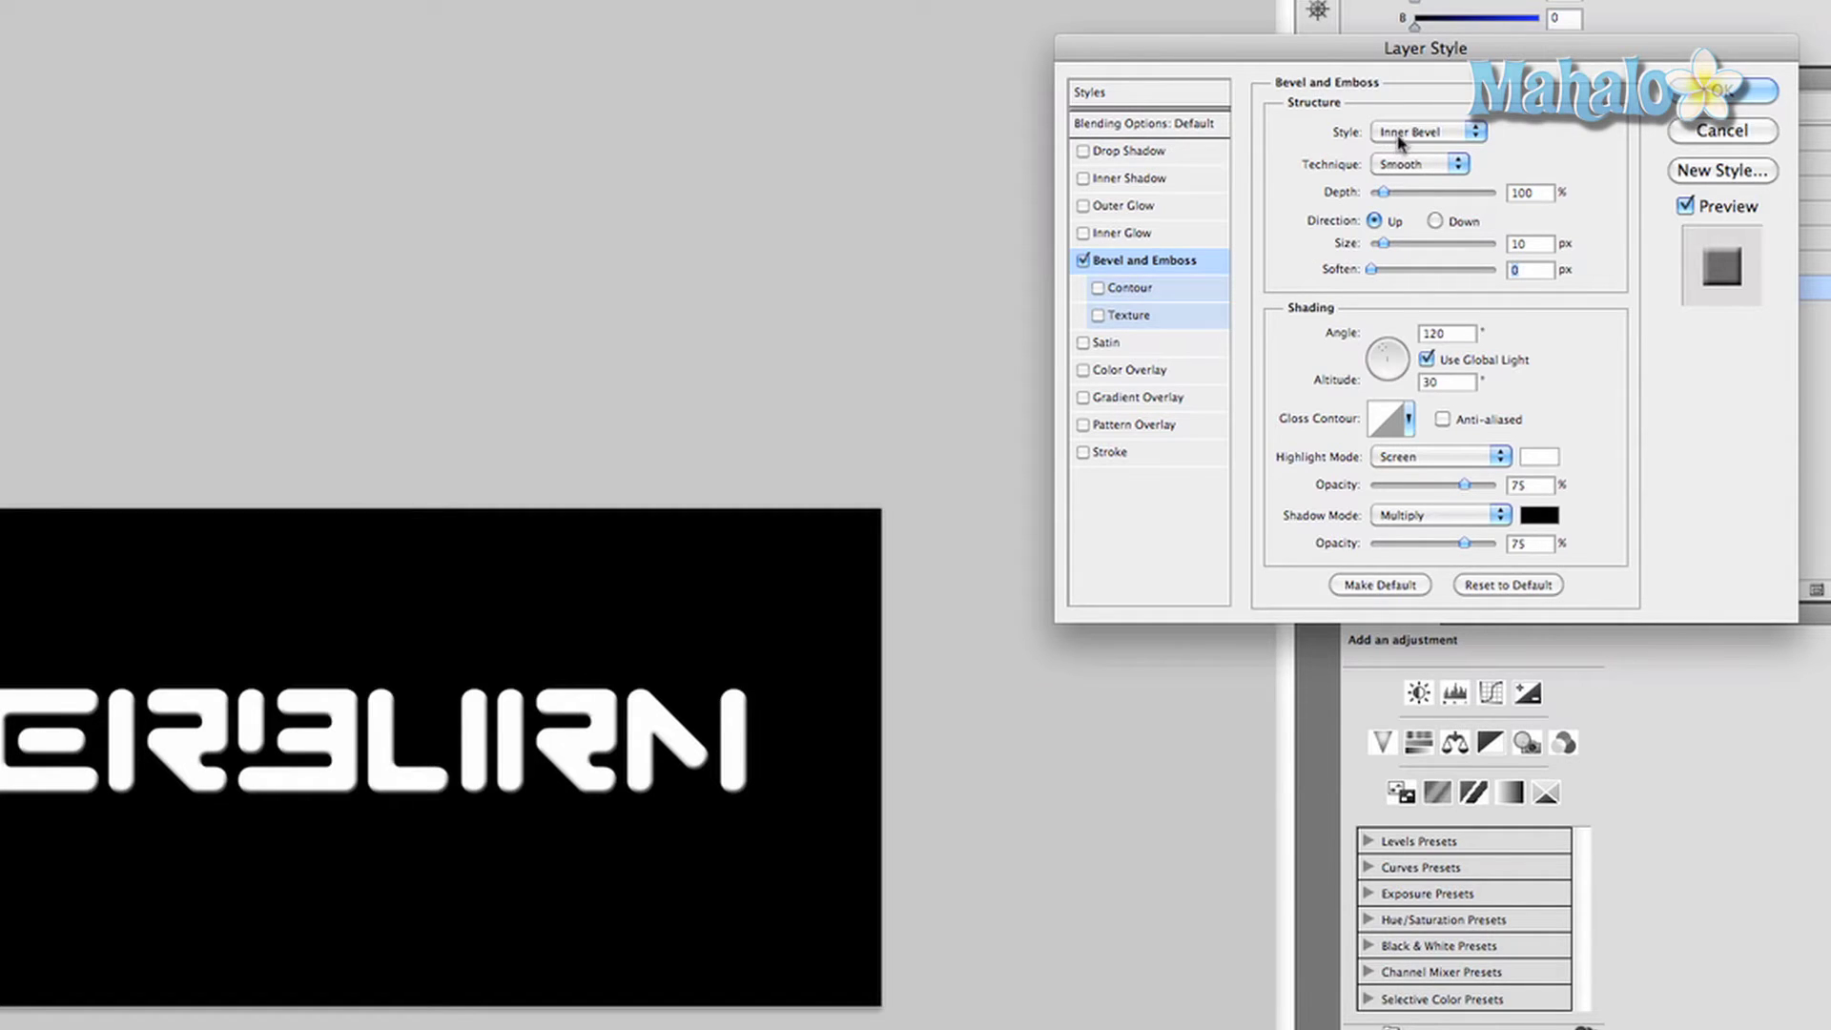
left_click(1389, 170)
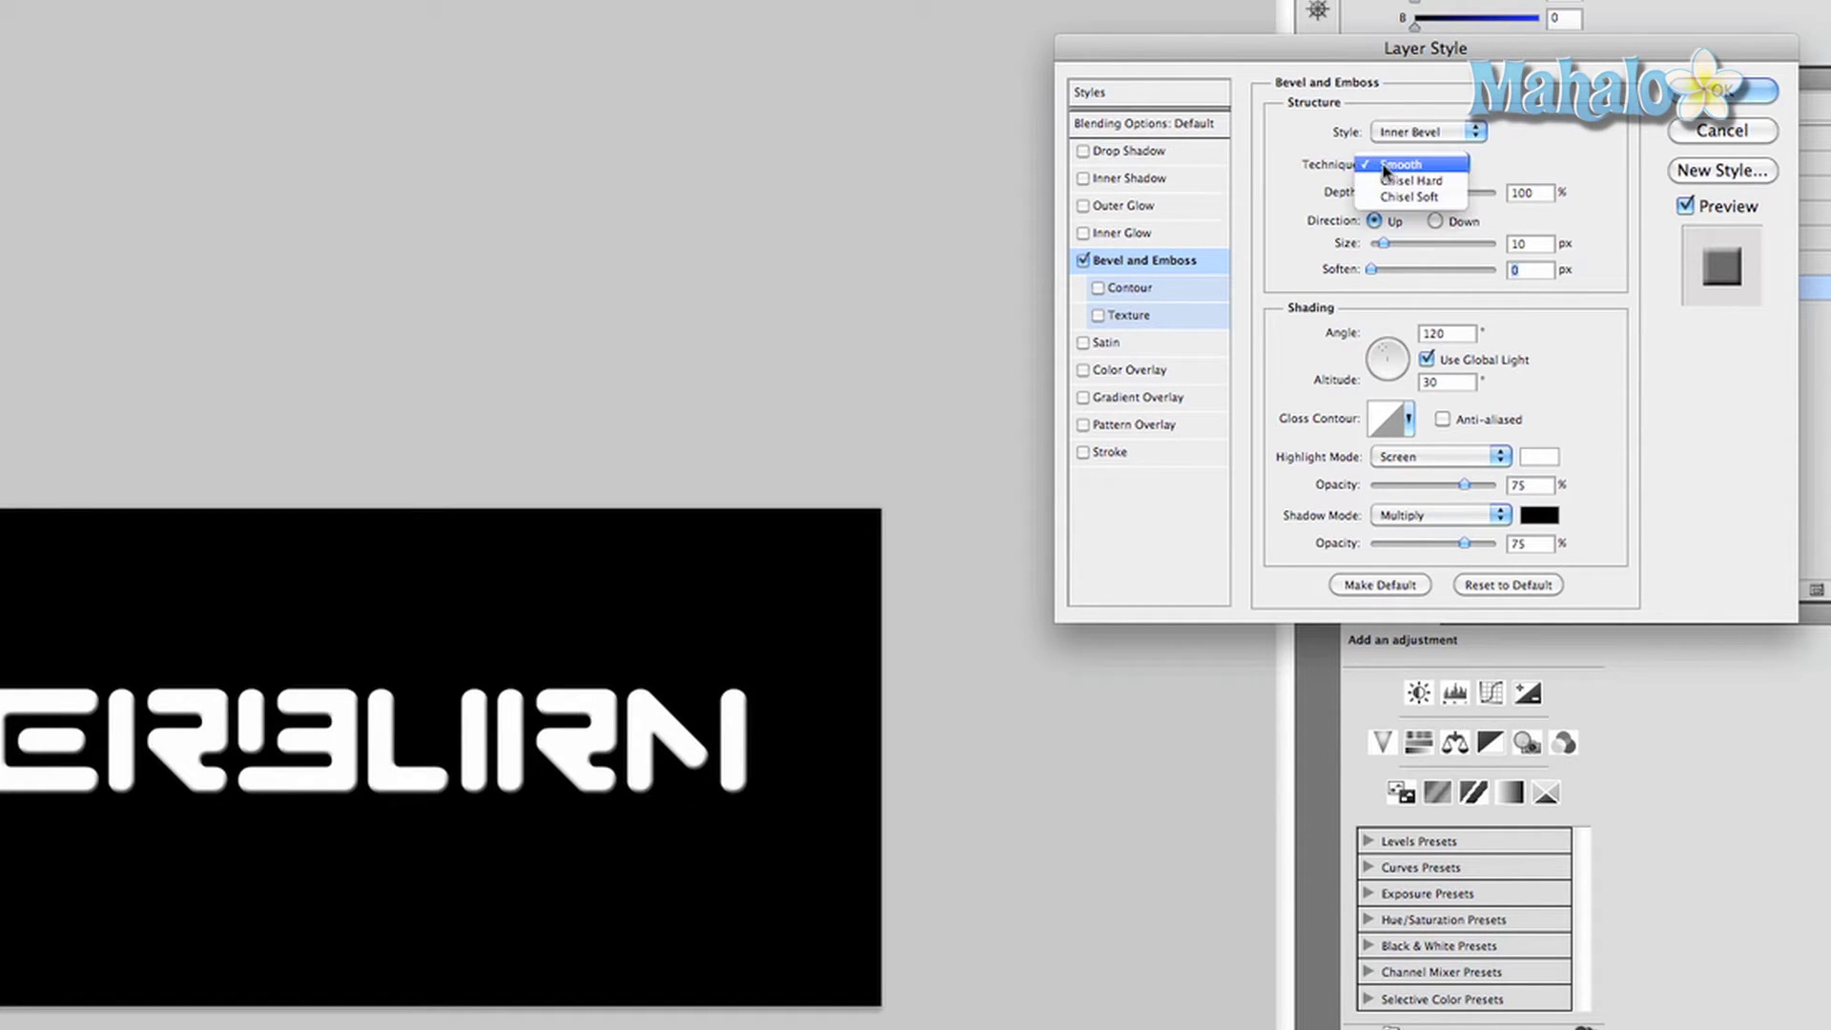
left_click(1388, 168)
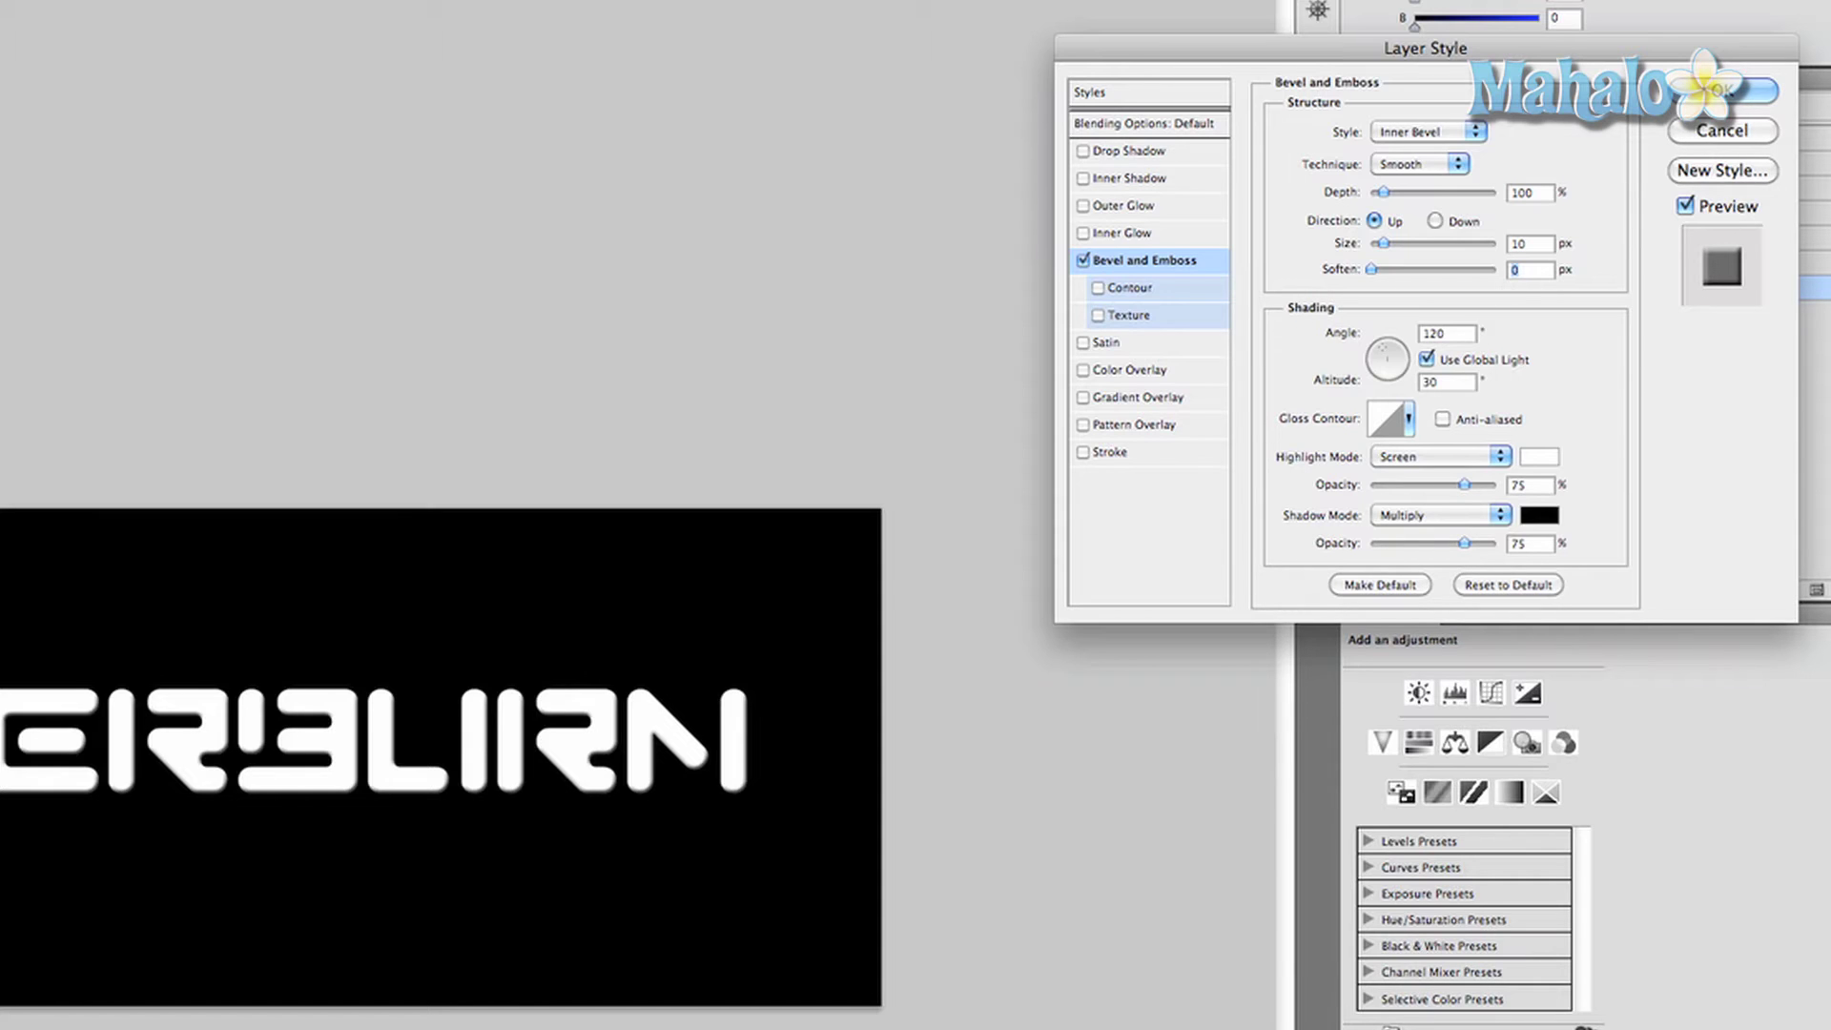
Add a reversed Diamond black-and-white Gradient Overlay and apply the layer styles
left_click(1129, 397)
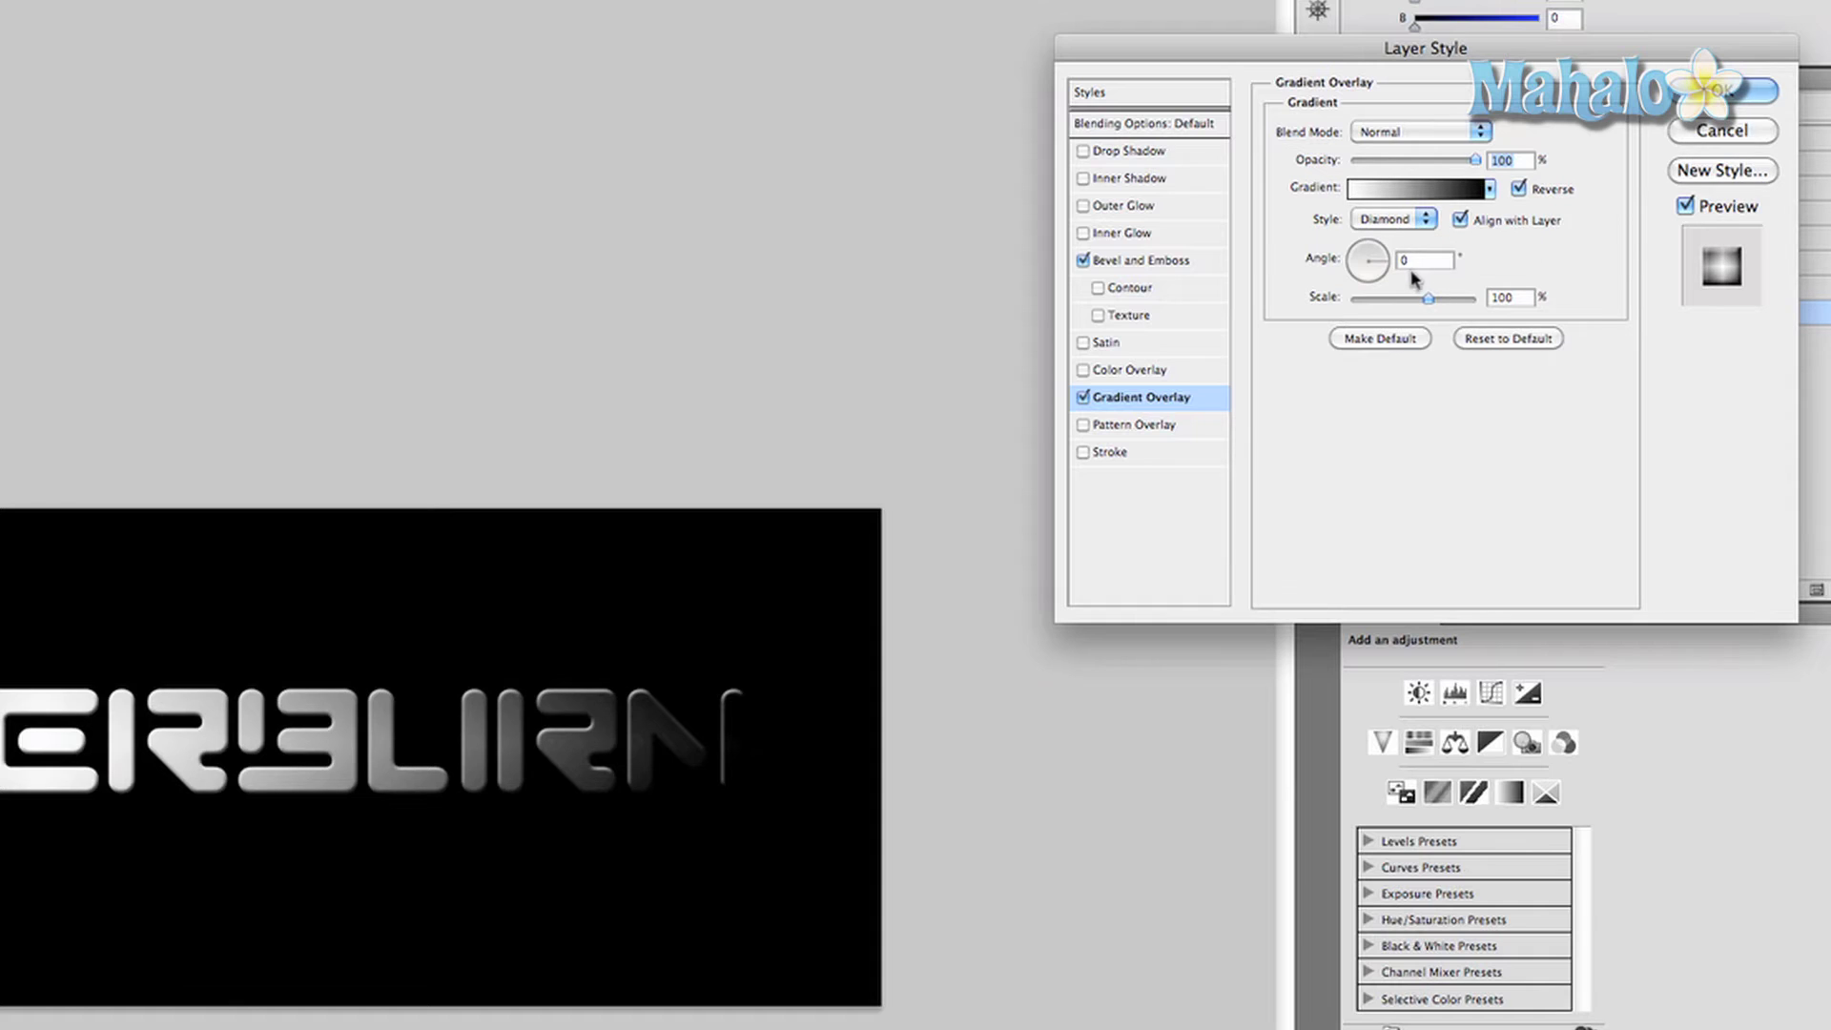
left_click(1489, 190)
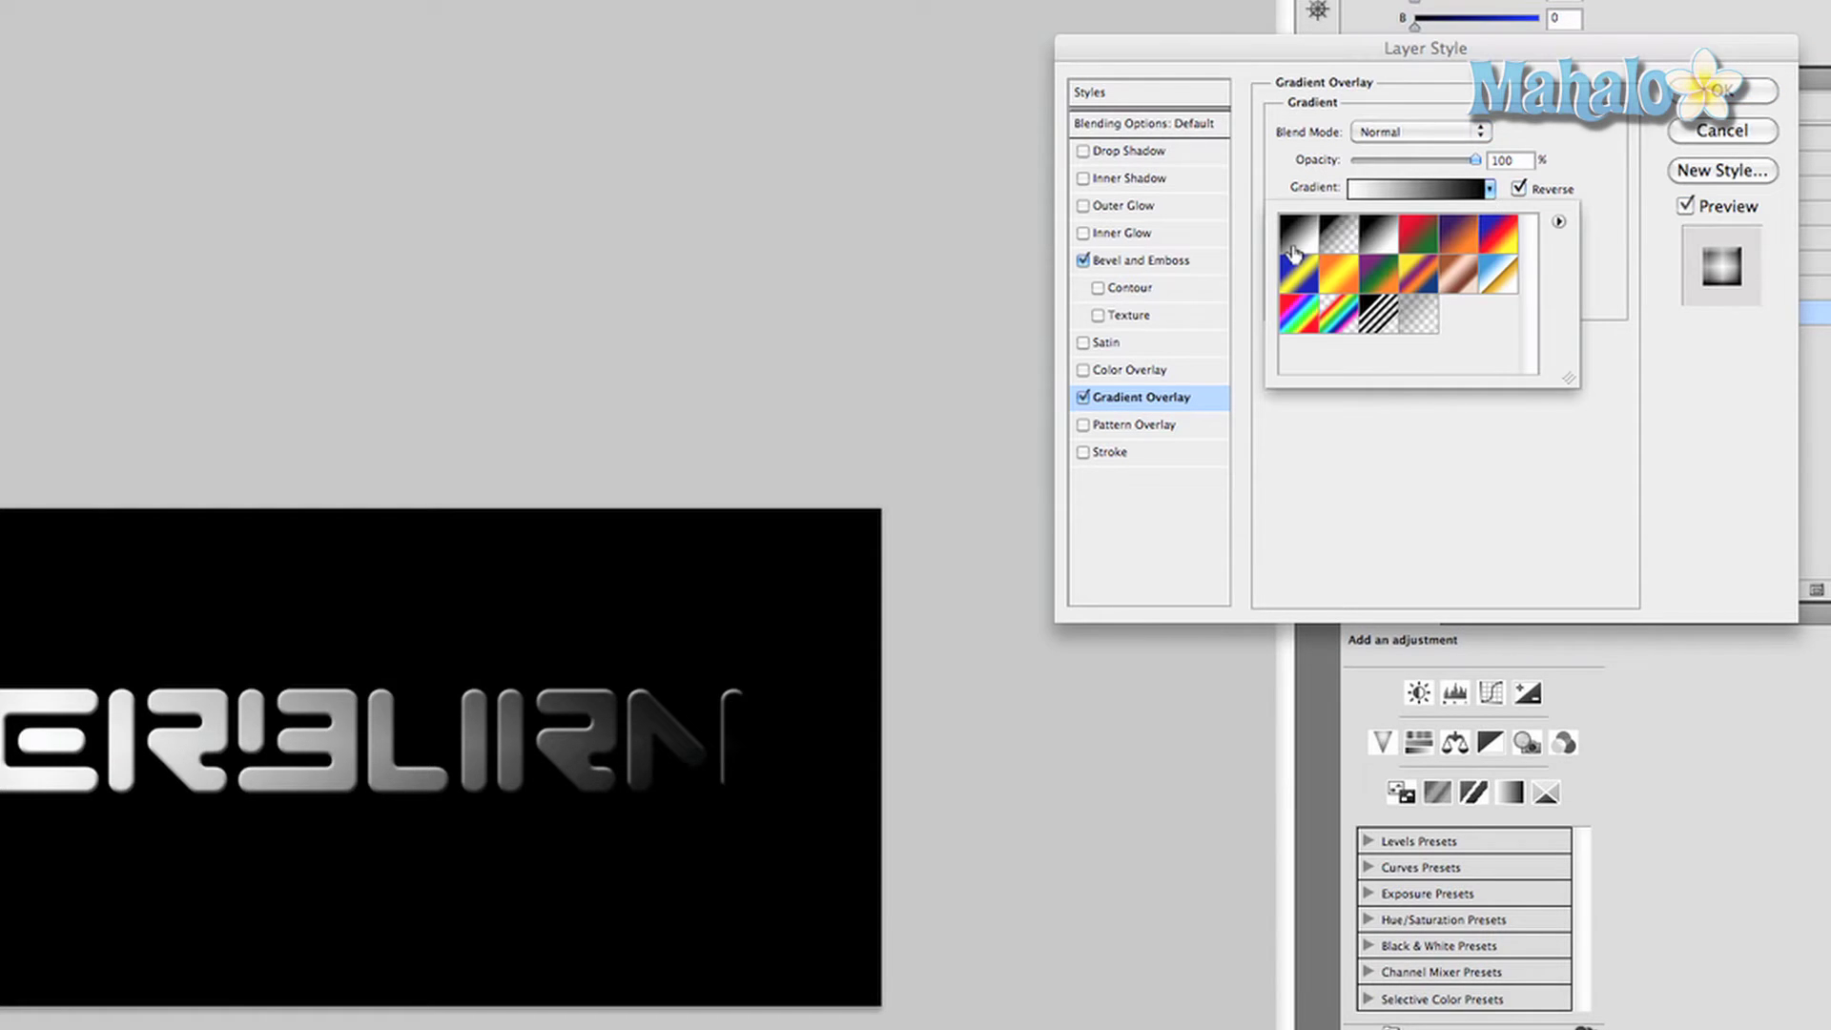
left_click(1284, 200)
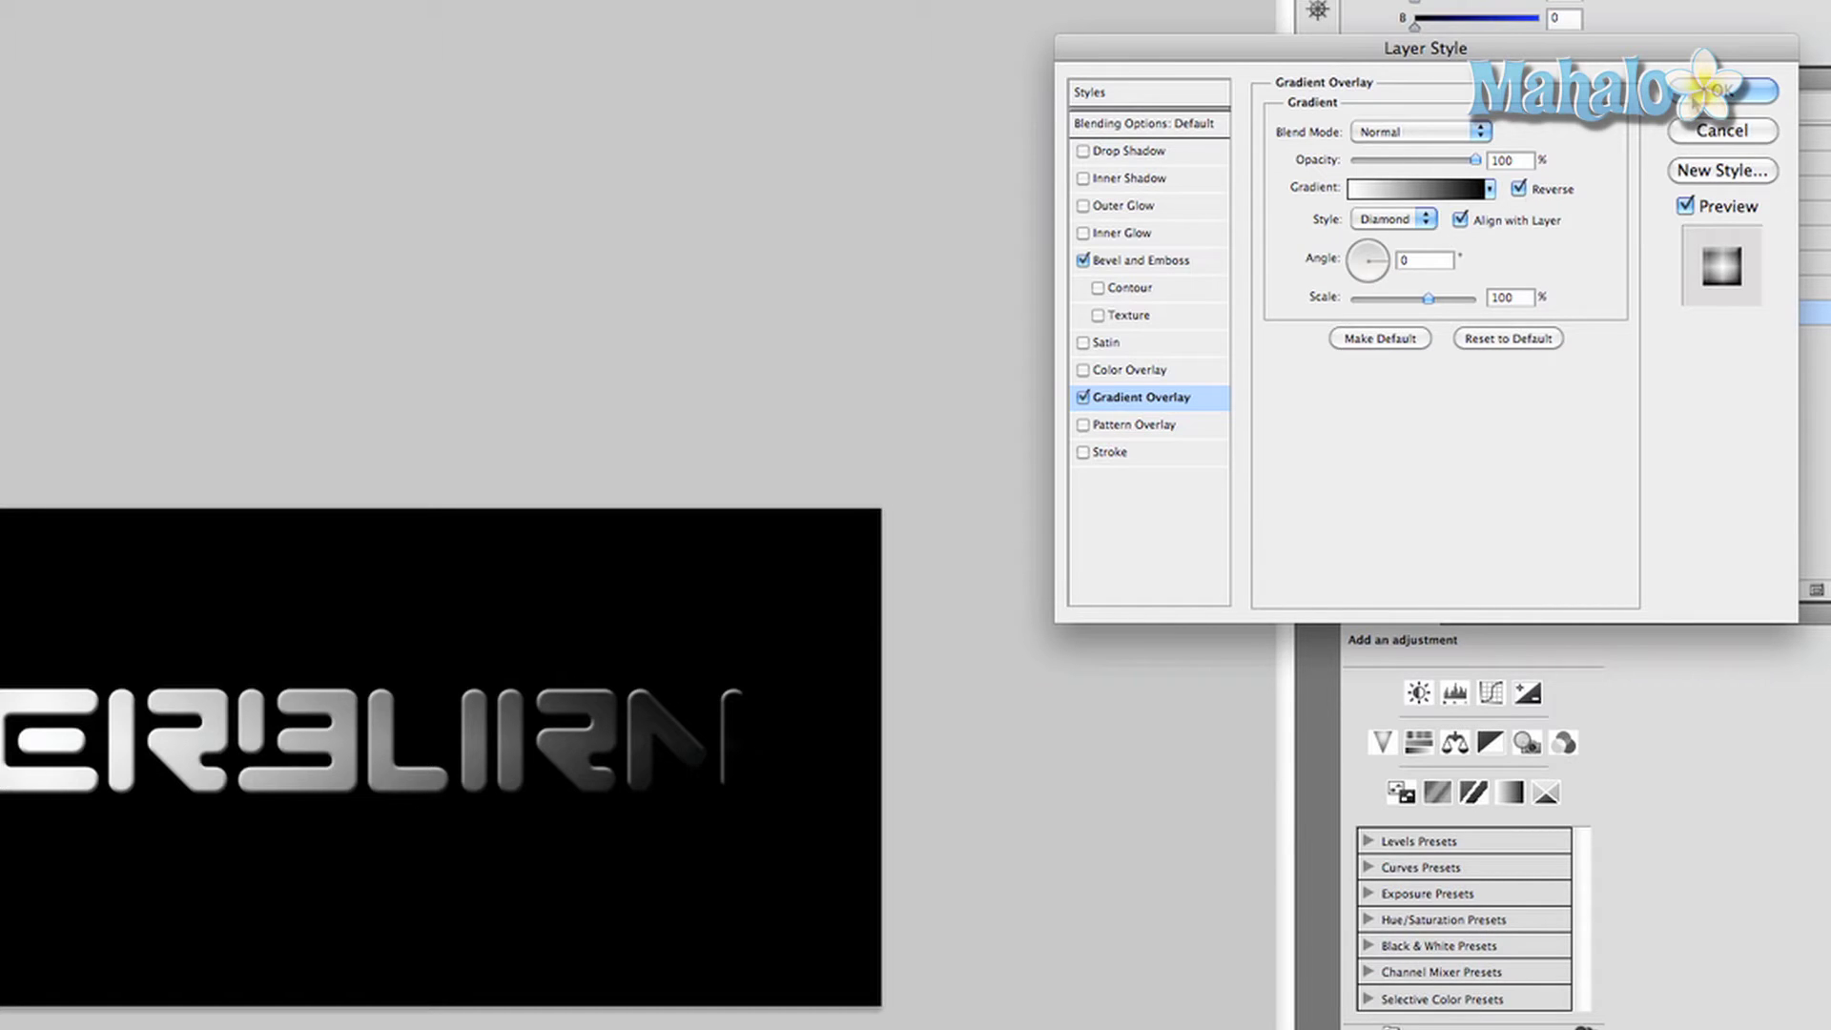
left_click(1764, 89)
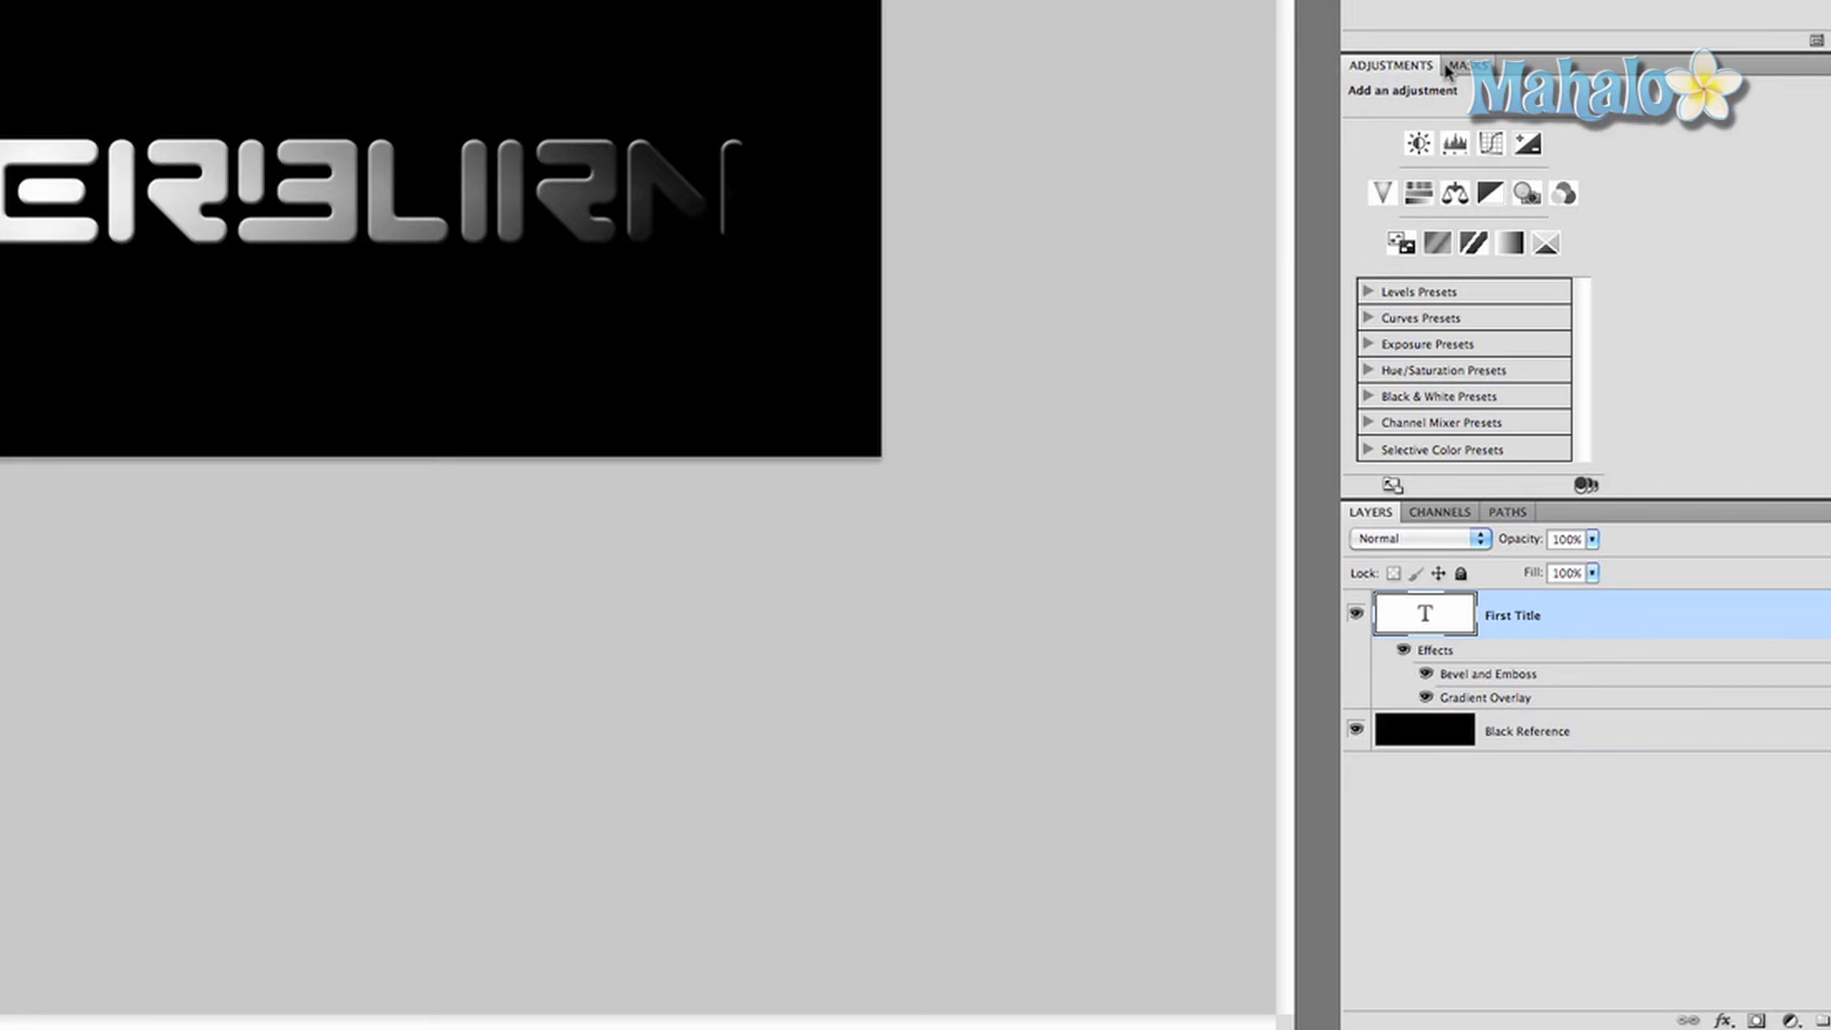
Duplicate the title layer and change its style to Outer Bevel with an Inner Shadow
key("super+j")
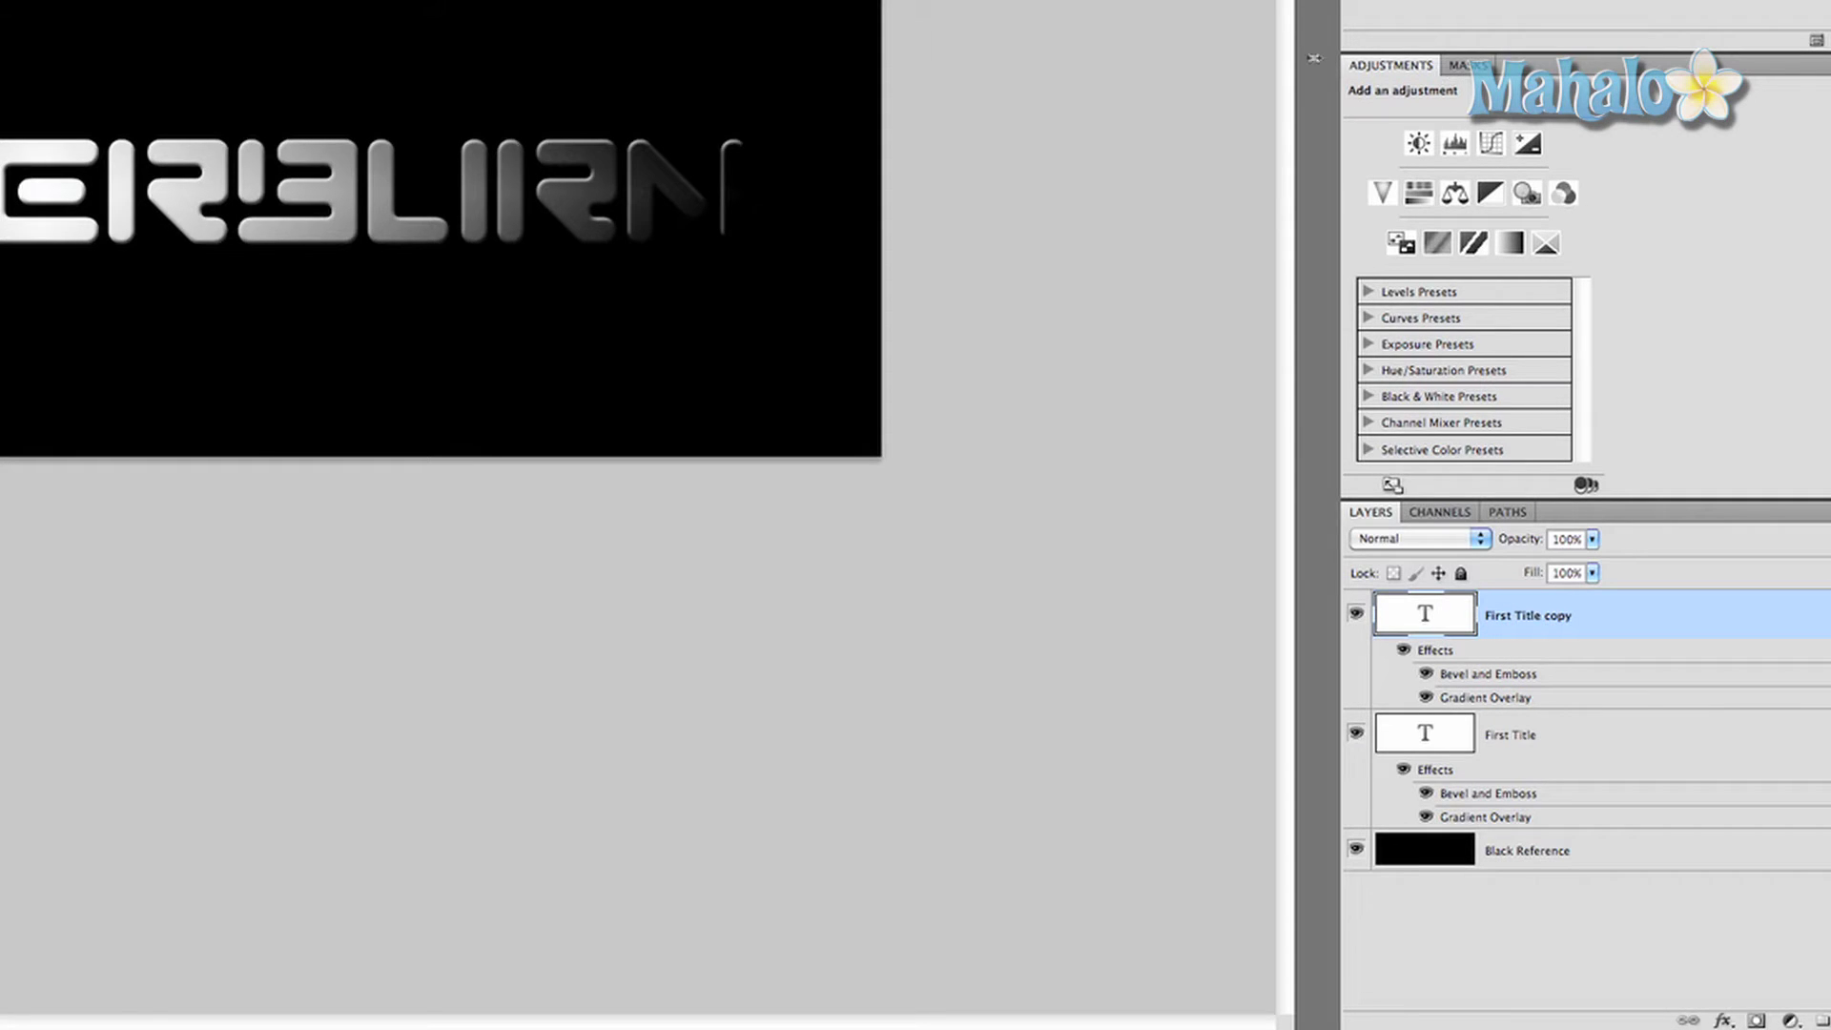
double_click(1447, 665)
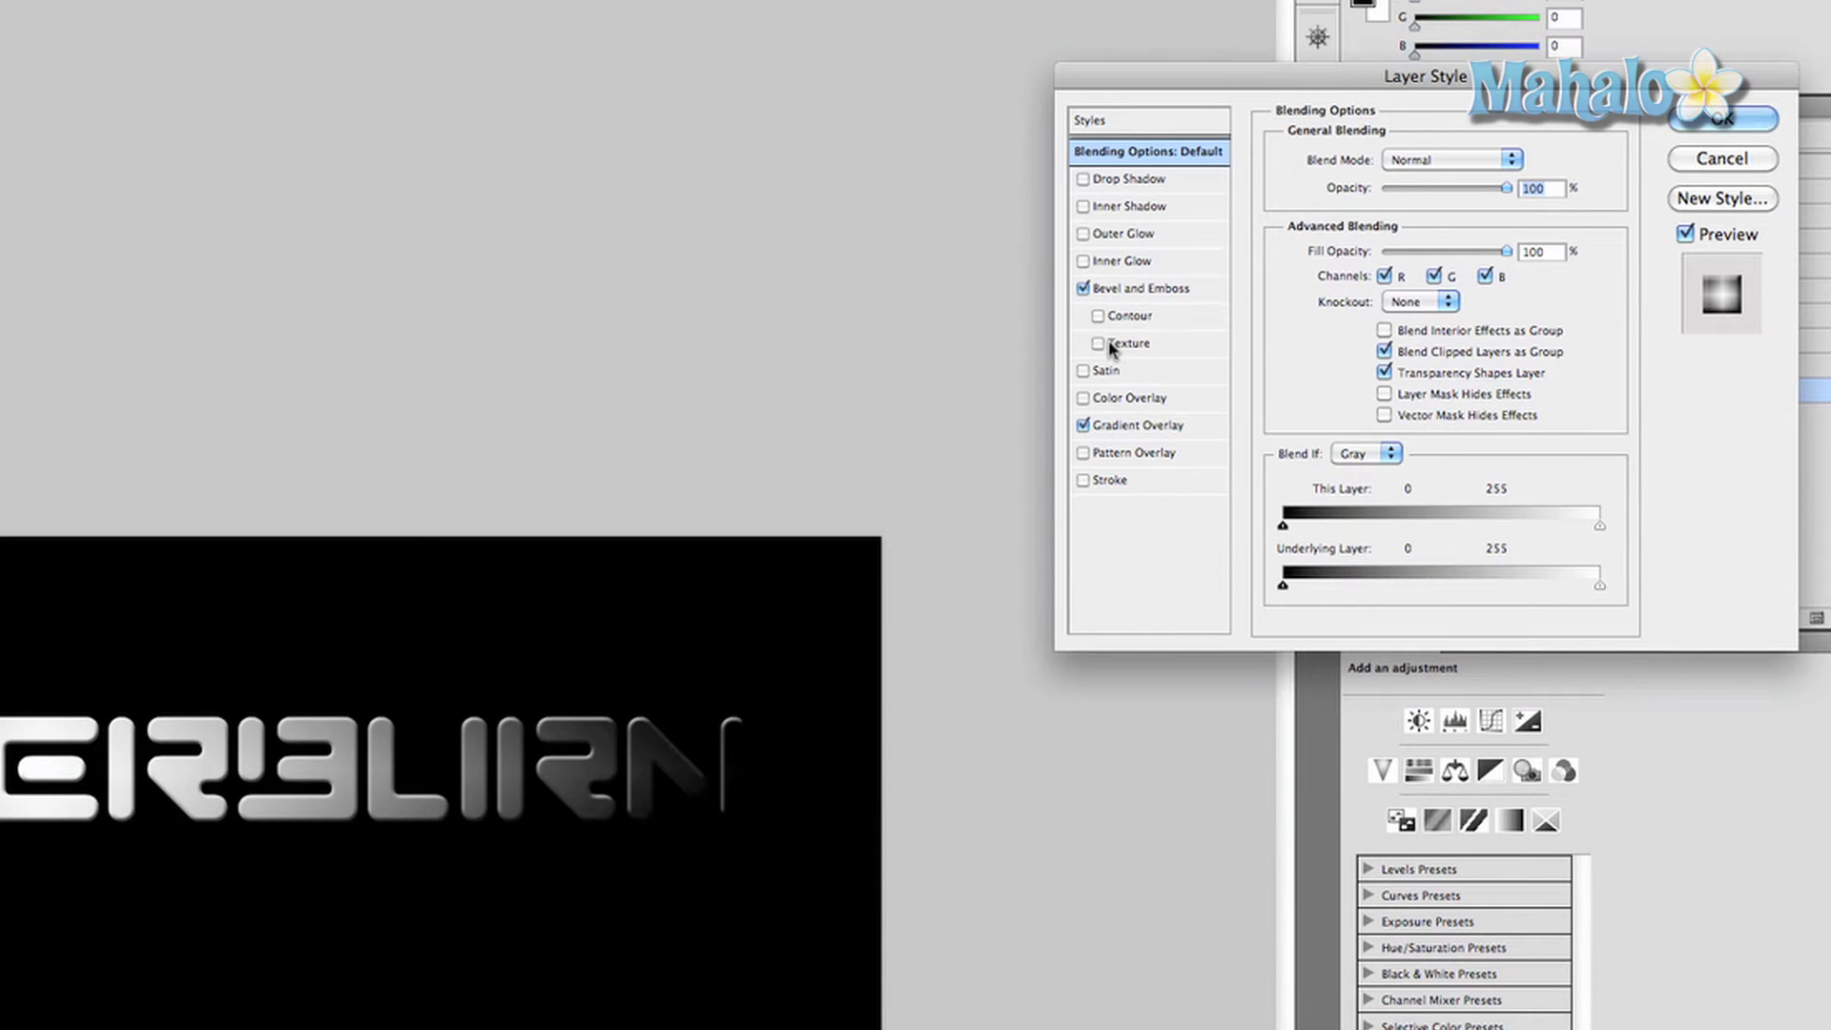
left_click(1165, 290)
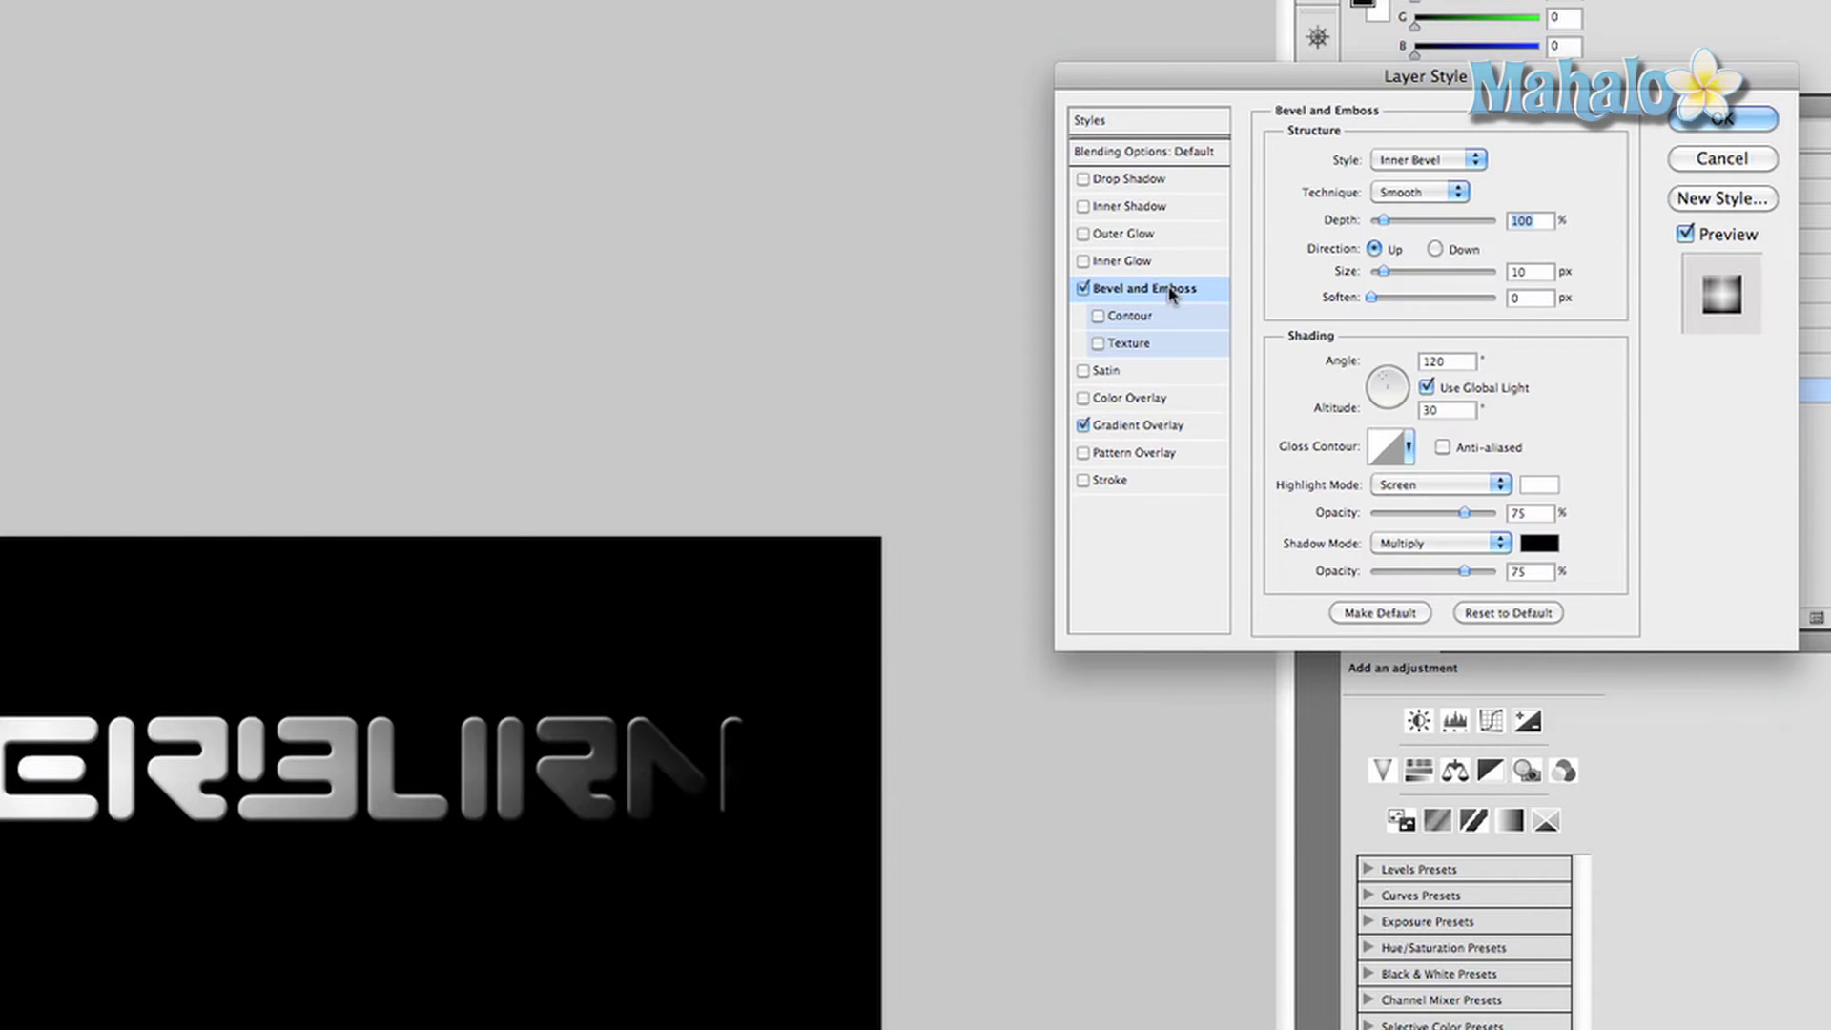
left_click(1418, 160)
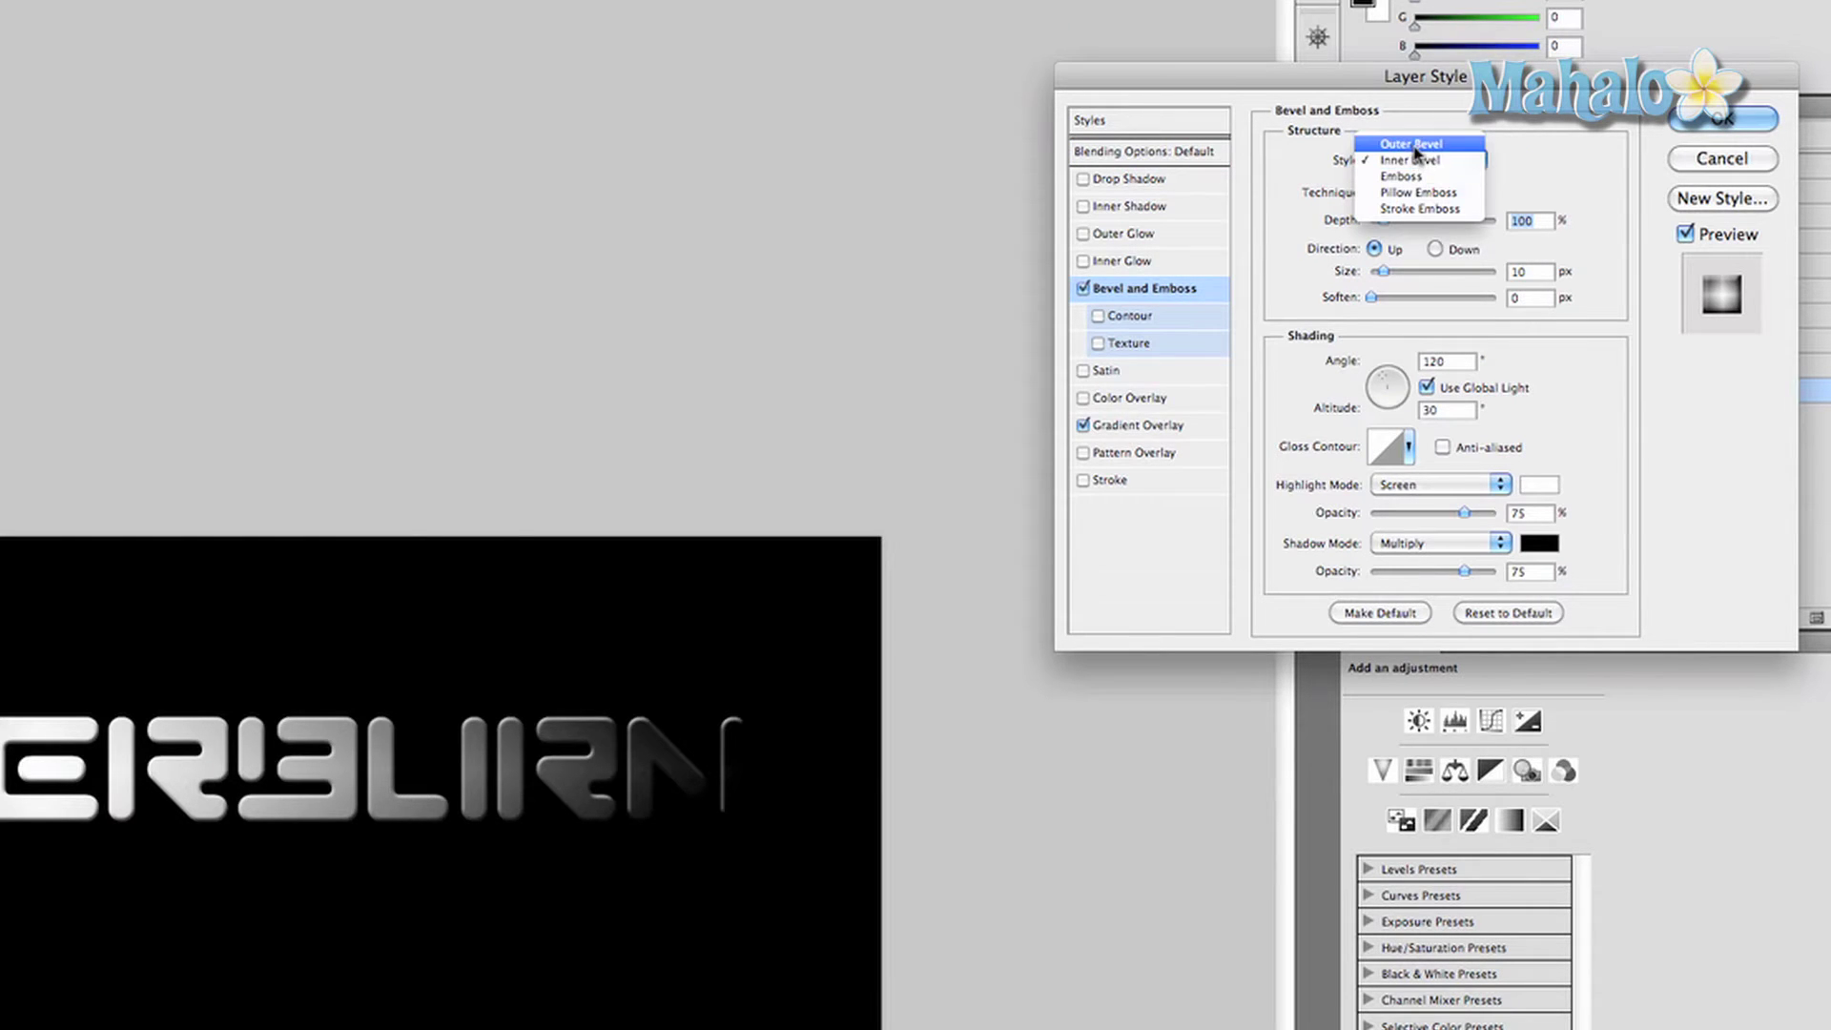
left_click(1414, 144)
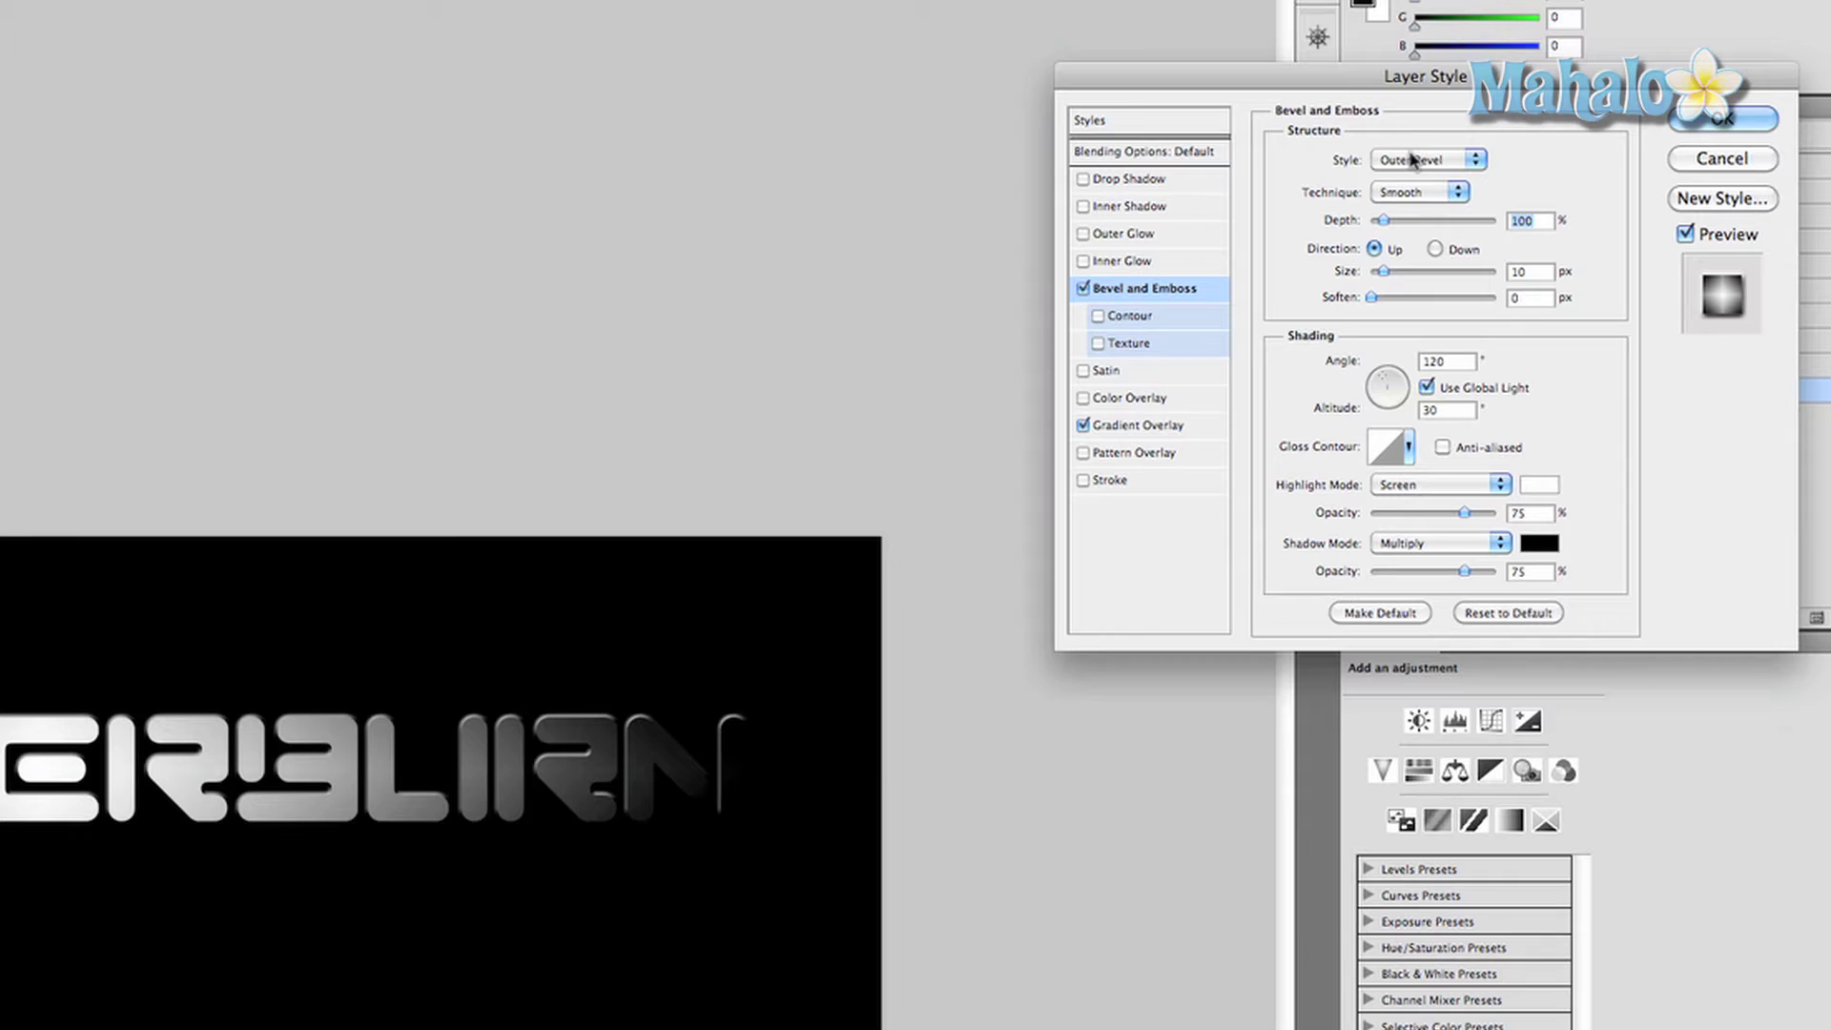
left_click(1143, 214)
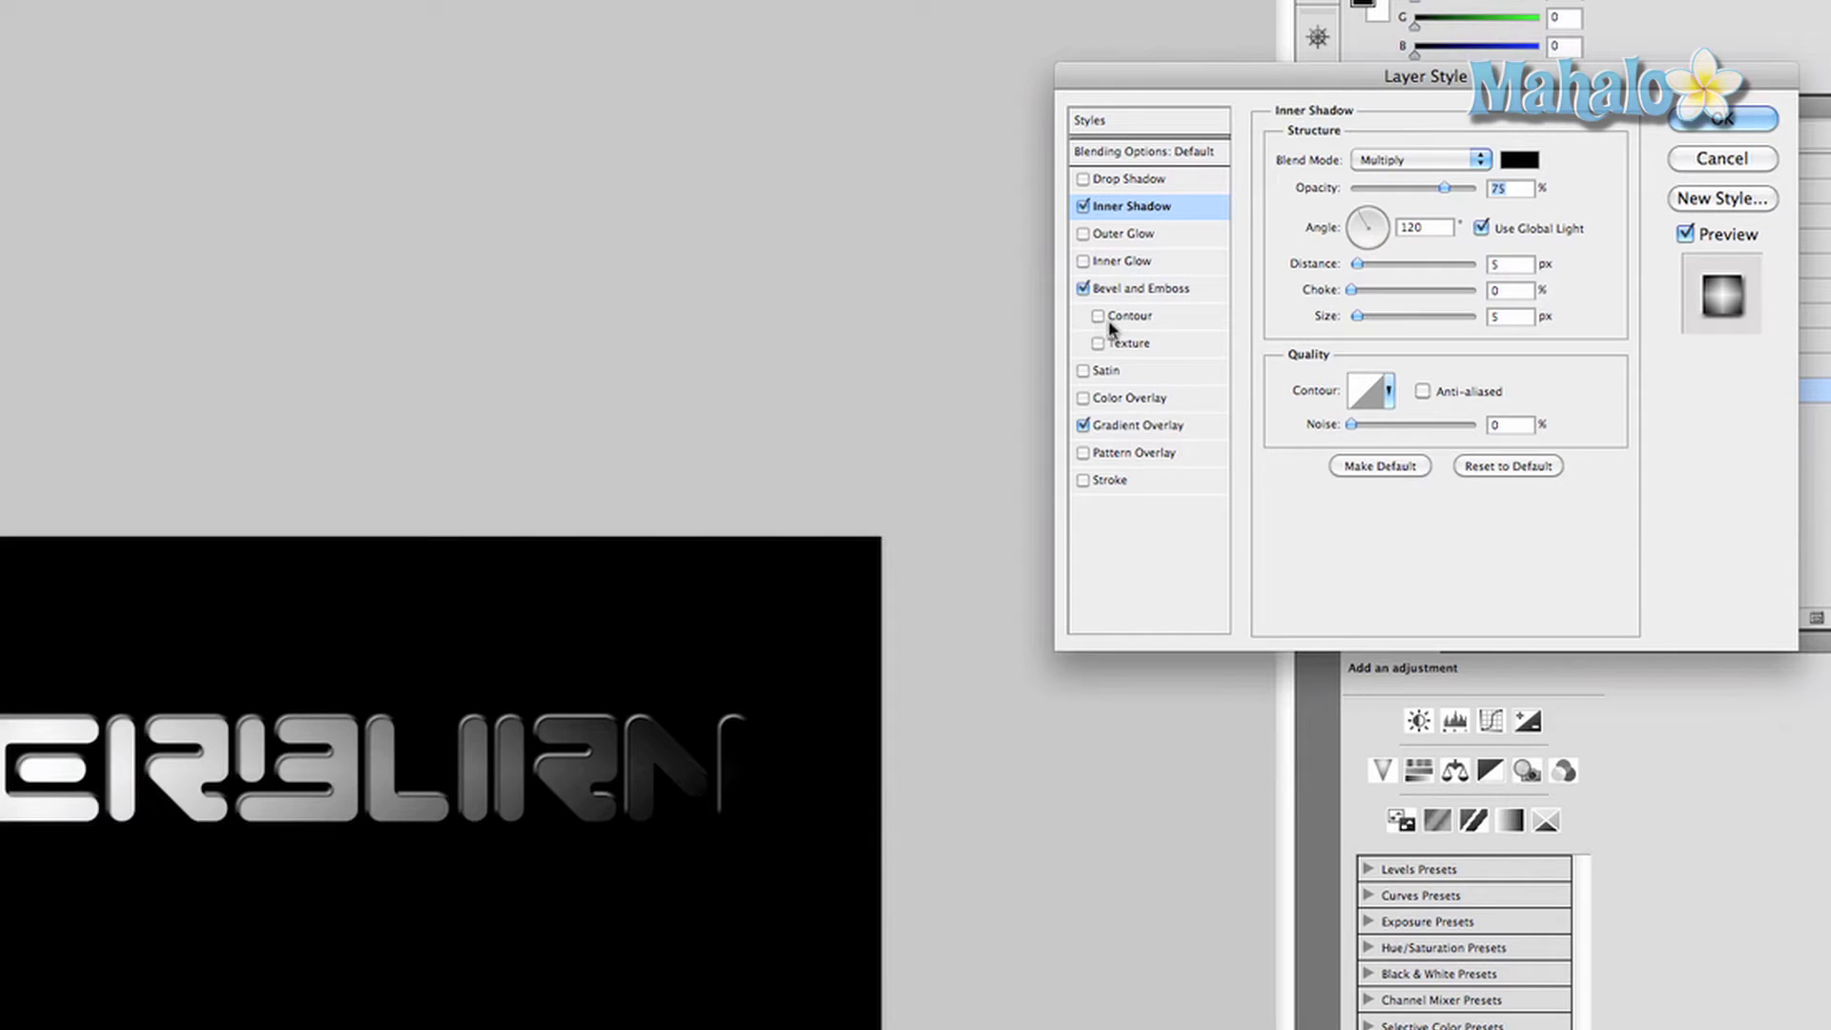
Remove the gradient overlay, add a 6 px centred stroke, and set layer fill to 0%
left_click(1106, 423)
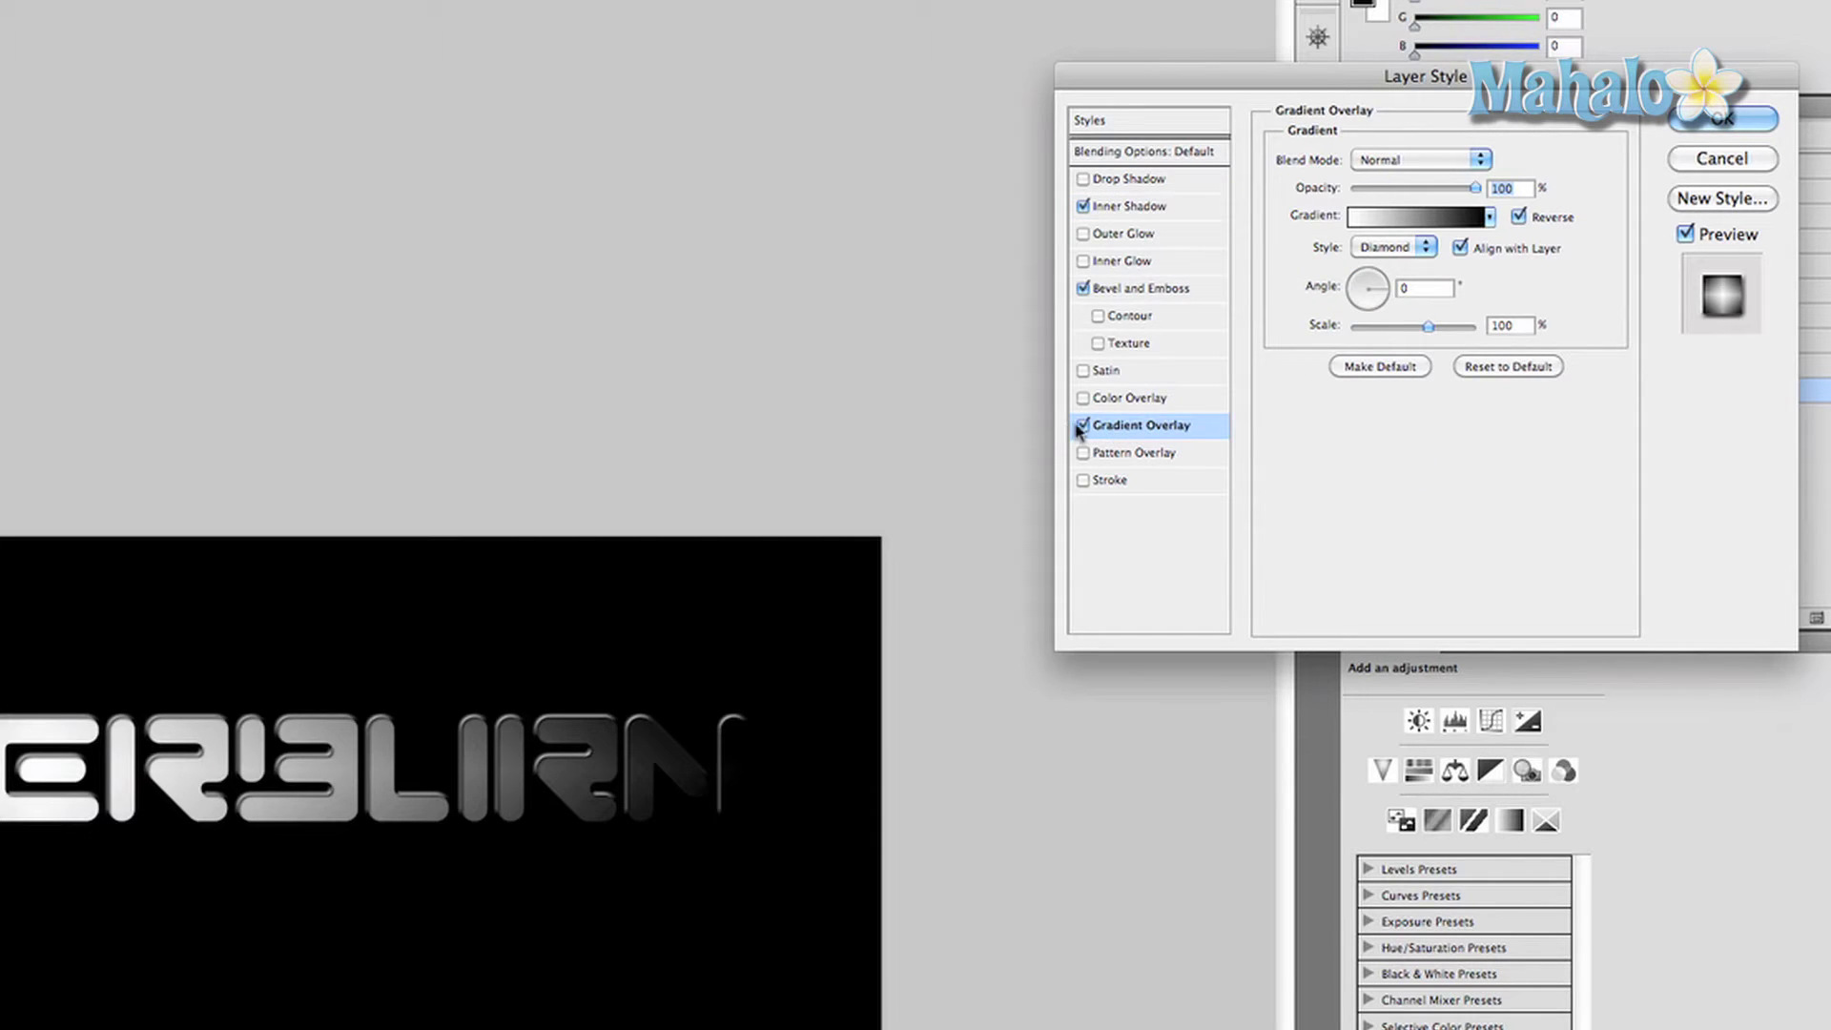
left_click(1083, 426)
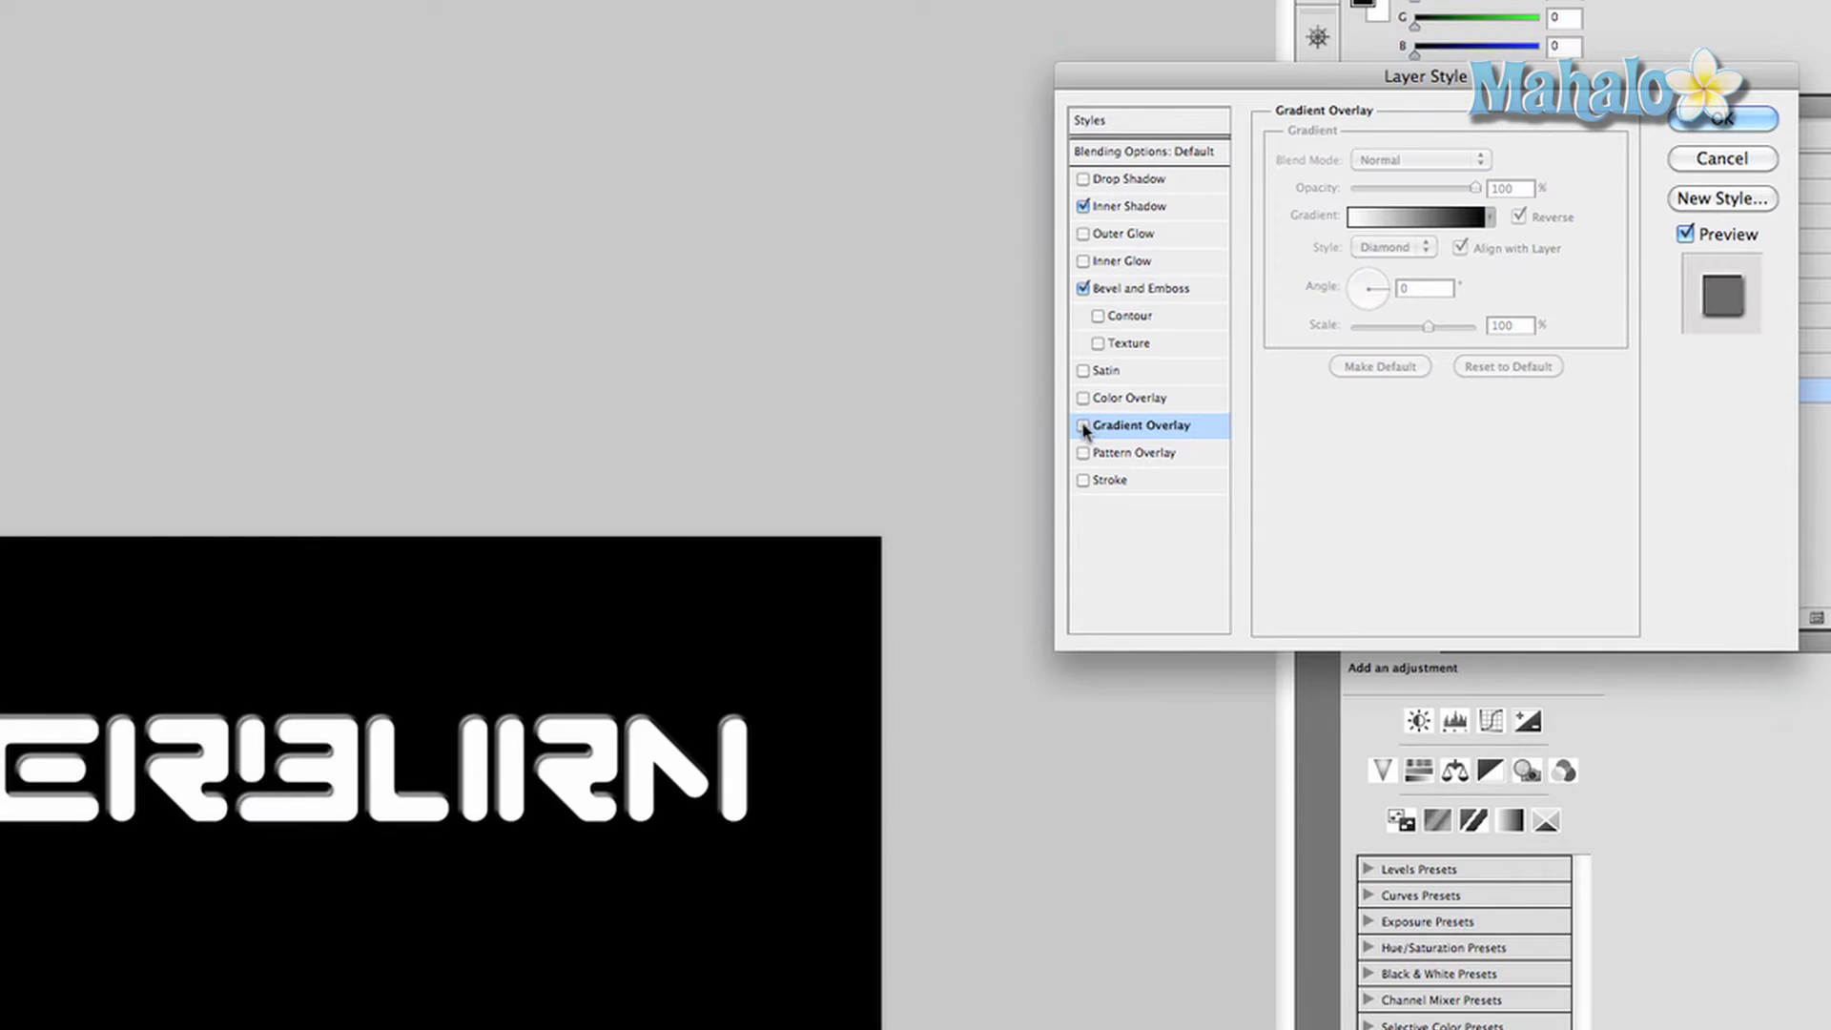
left_click(1097, 483)
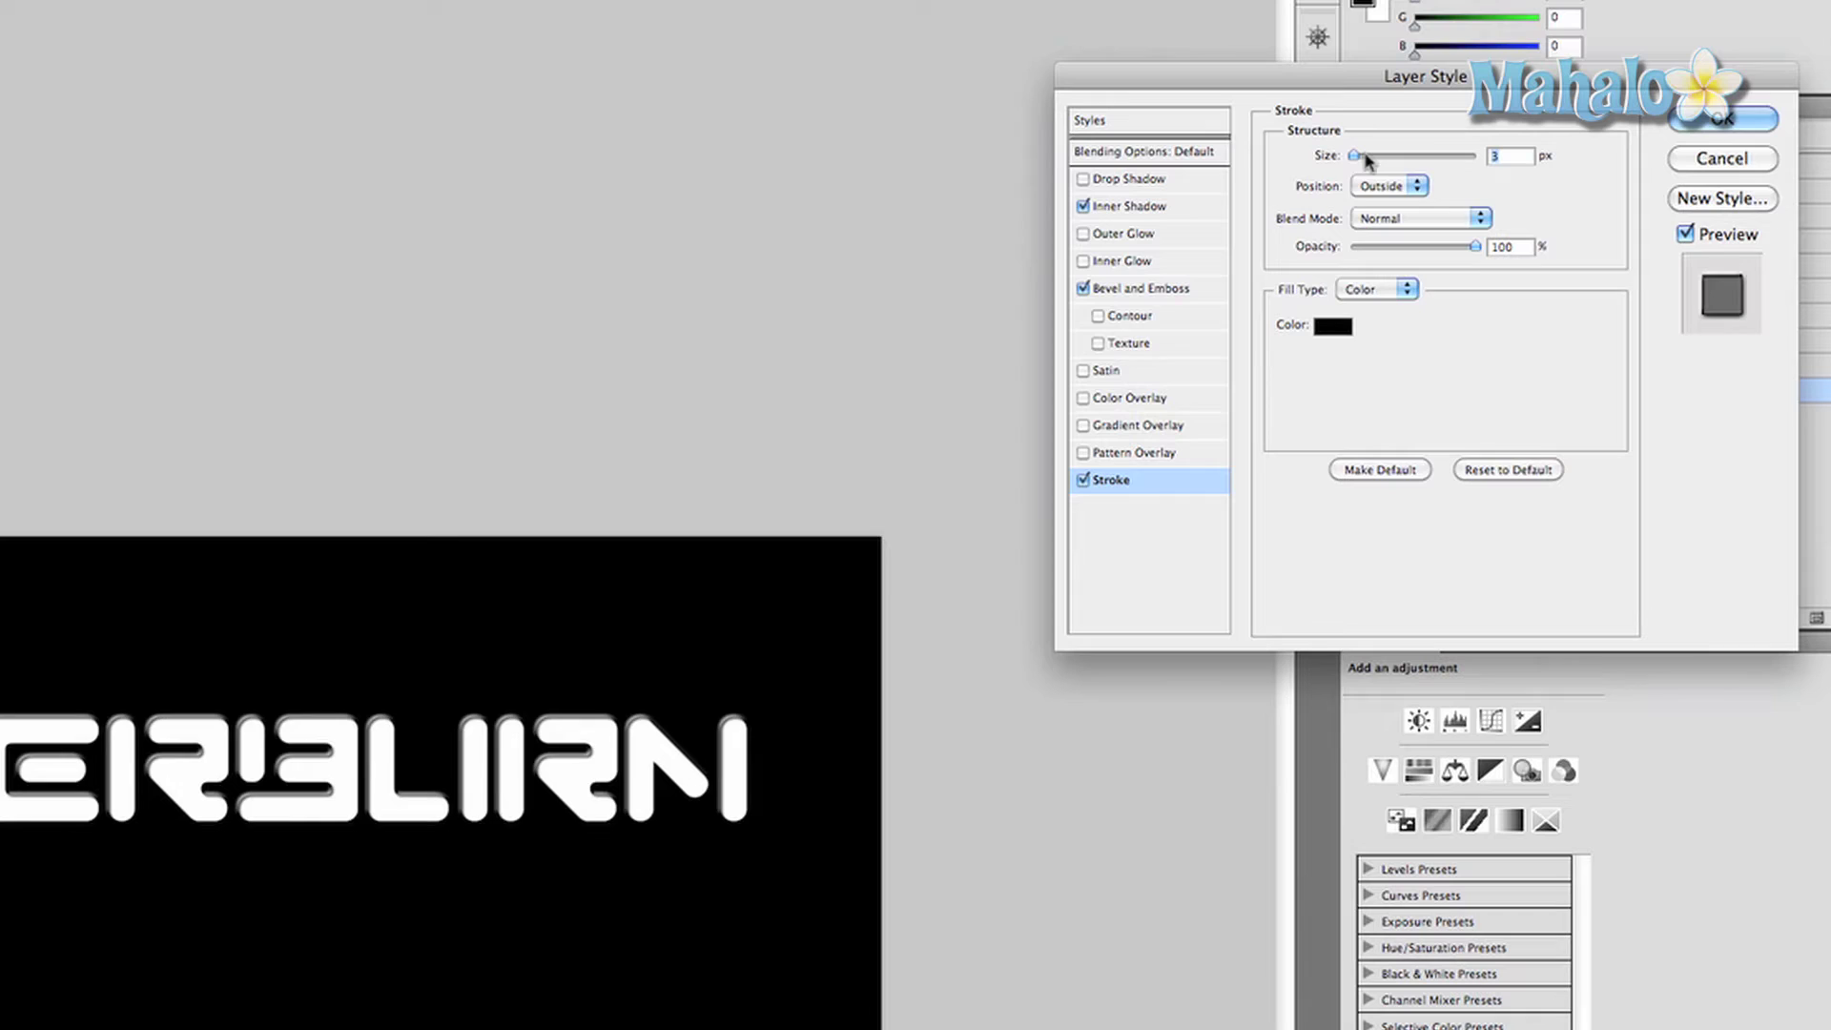
left_click_drag(1366, 156, 1370, 156)
left_click(1390, 186)
left_click(1401, 214)
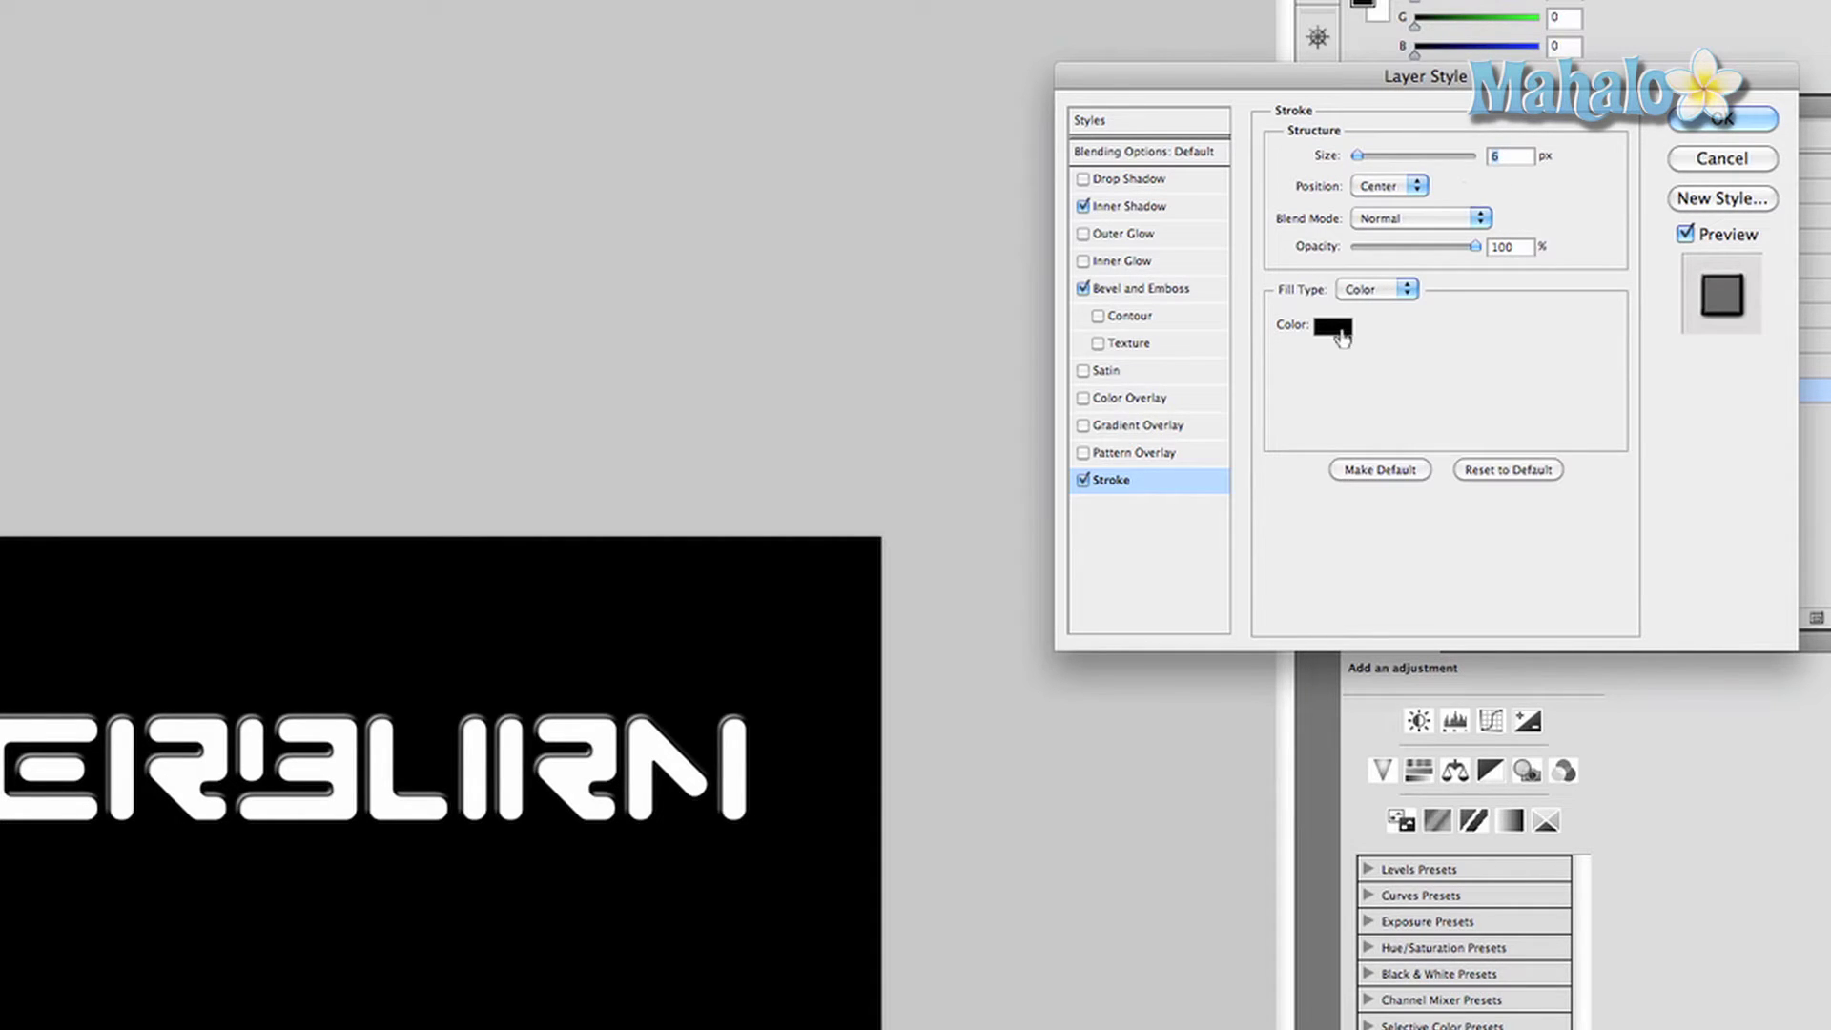
left_click(1717, 120)
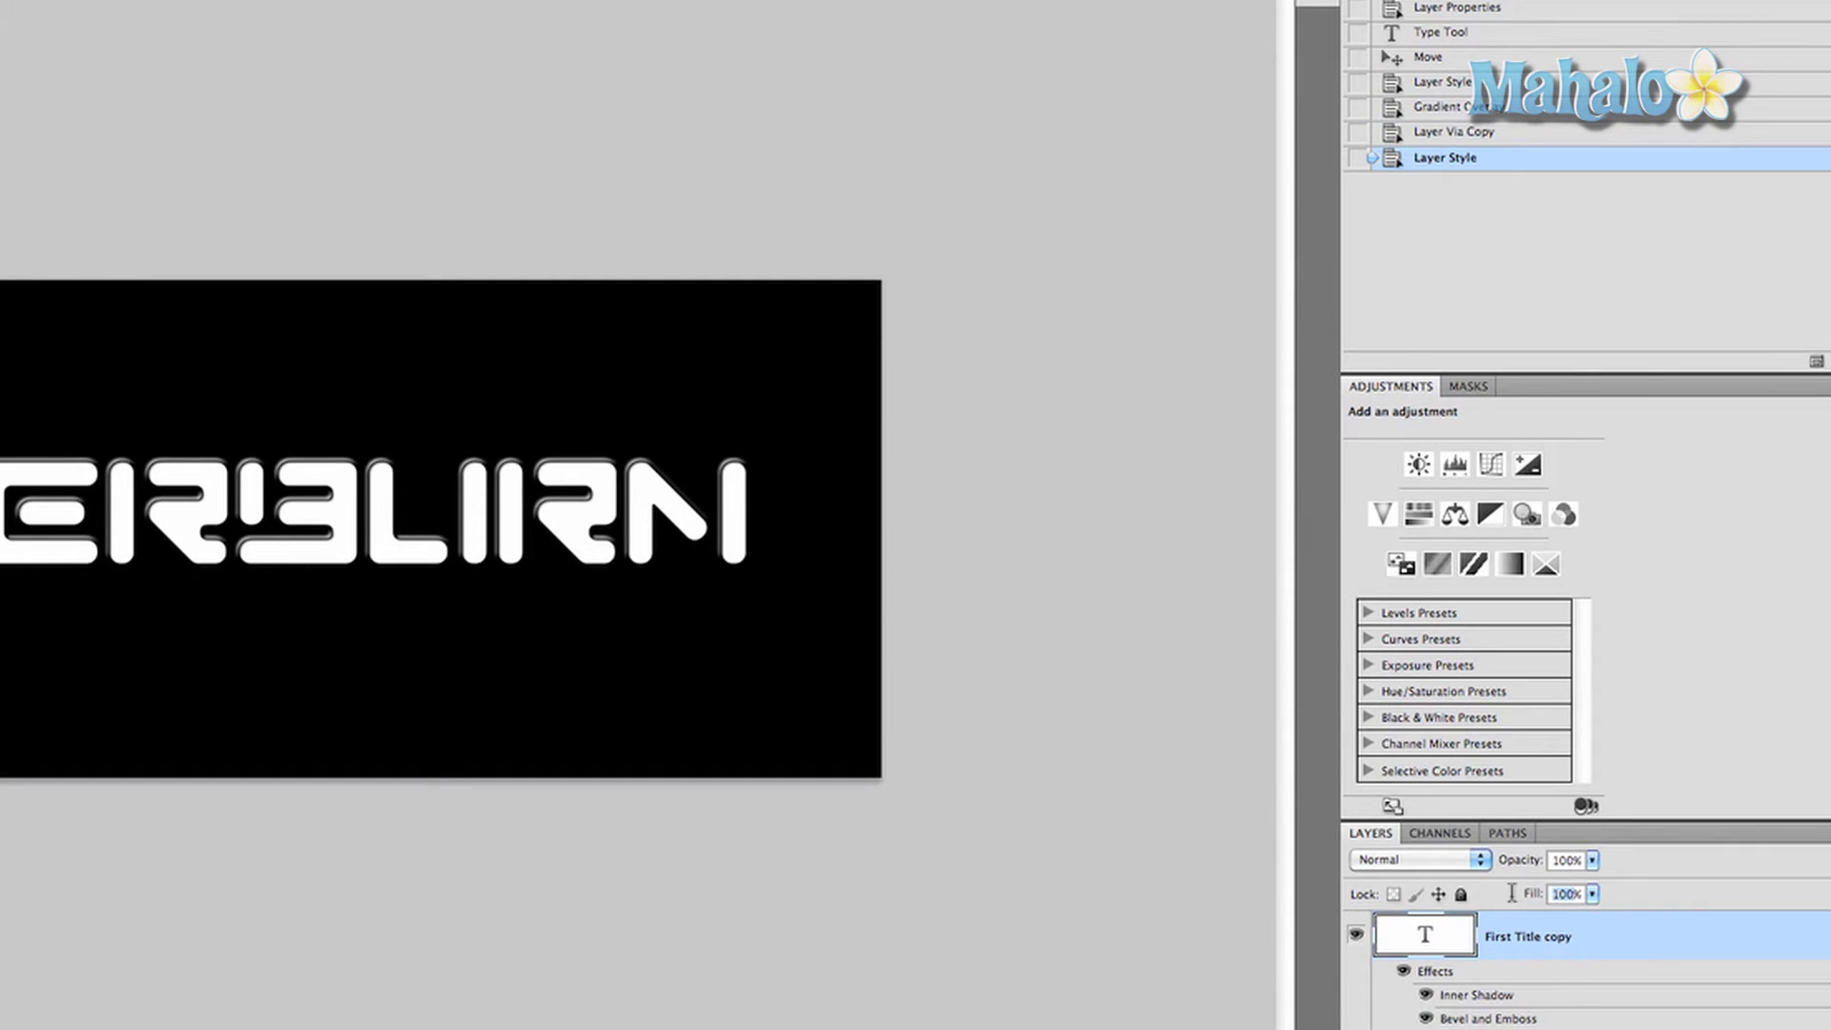
type("0")
key("Return")
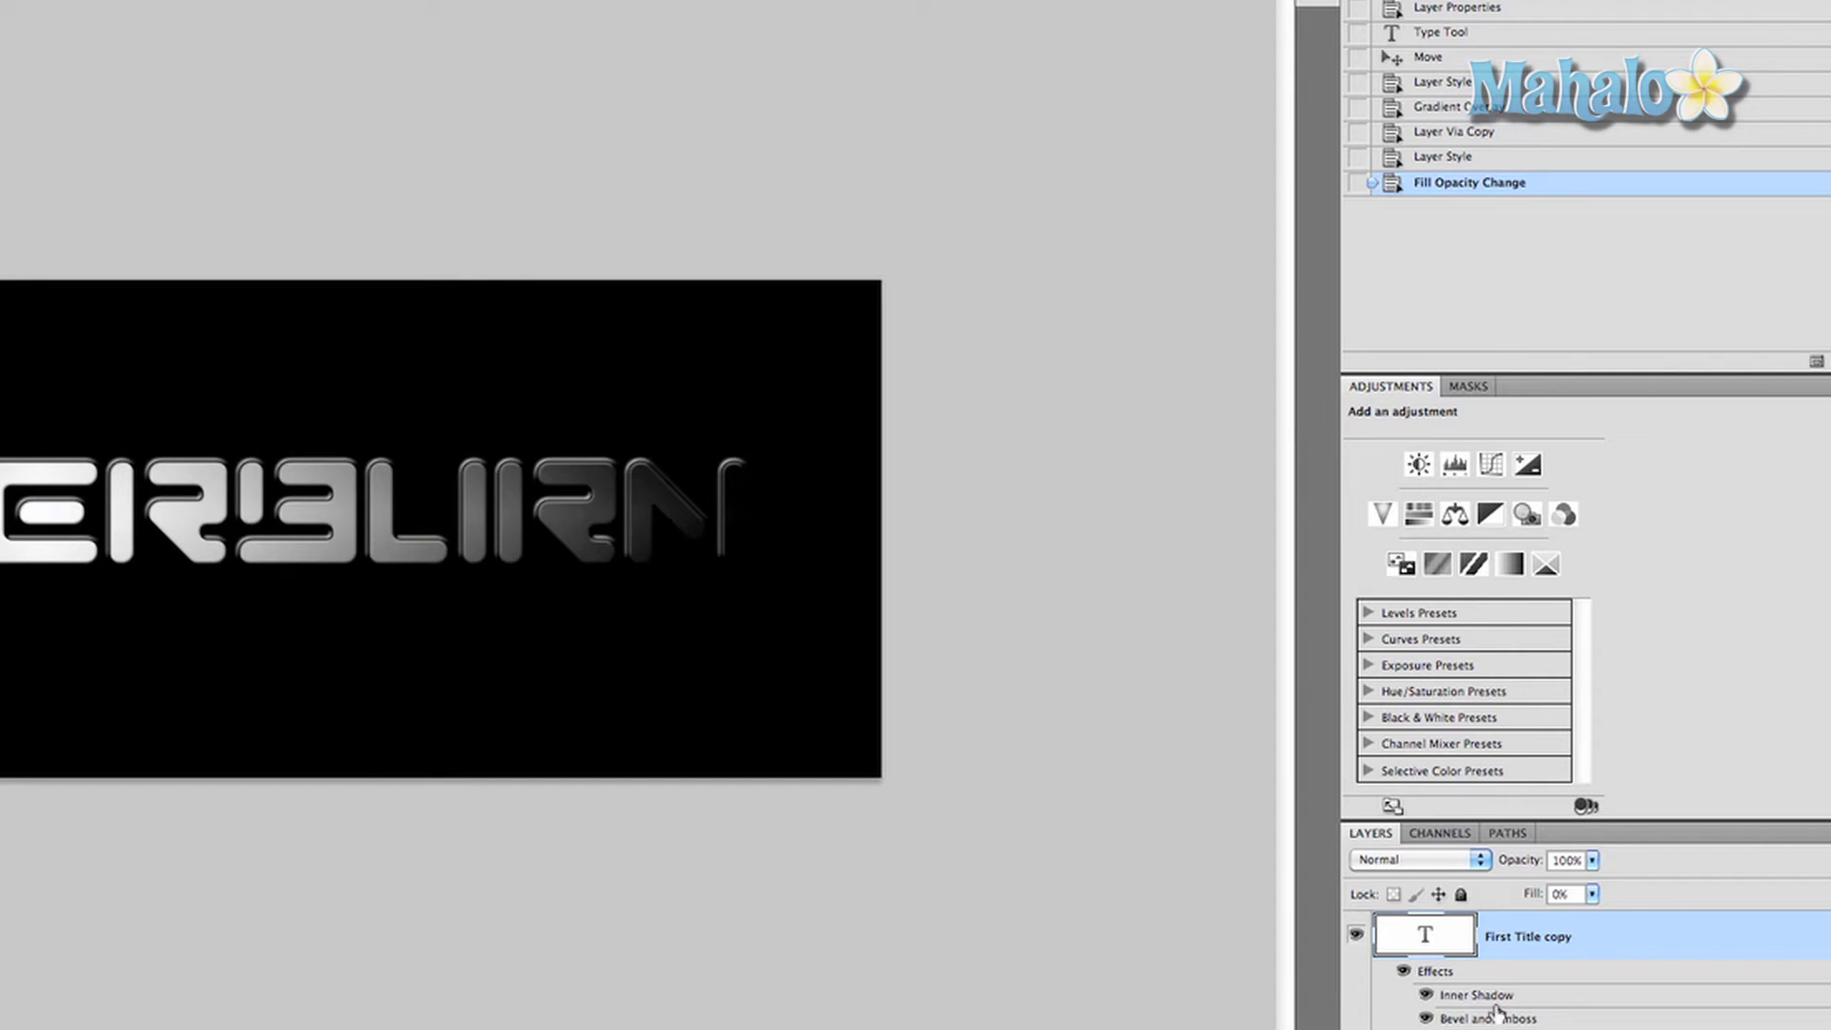
Create a new empty layer named Yellow
key("super+alt+shift+n")
double_click(1503, 930)
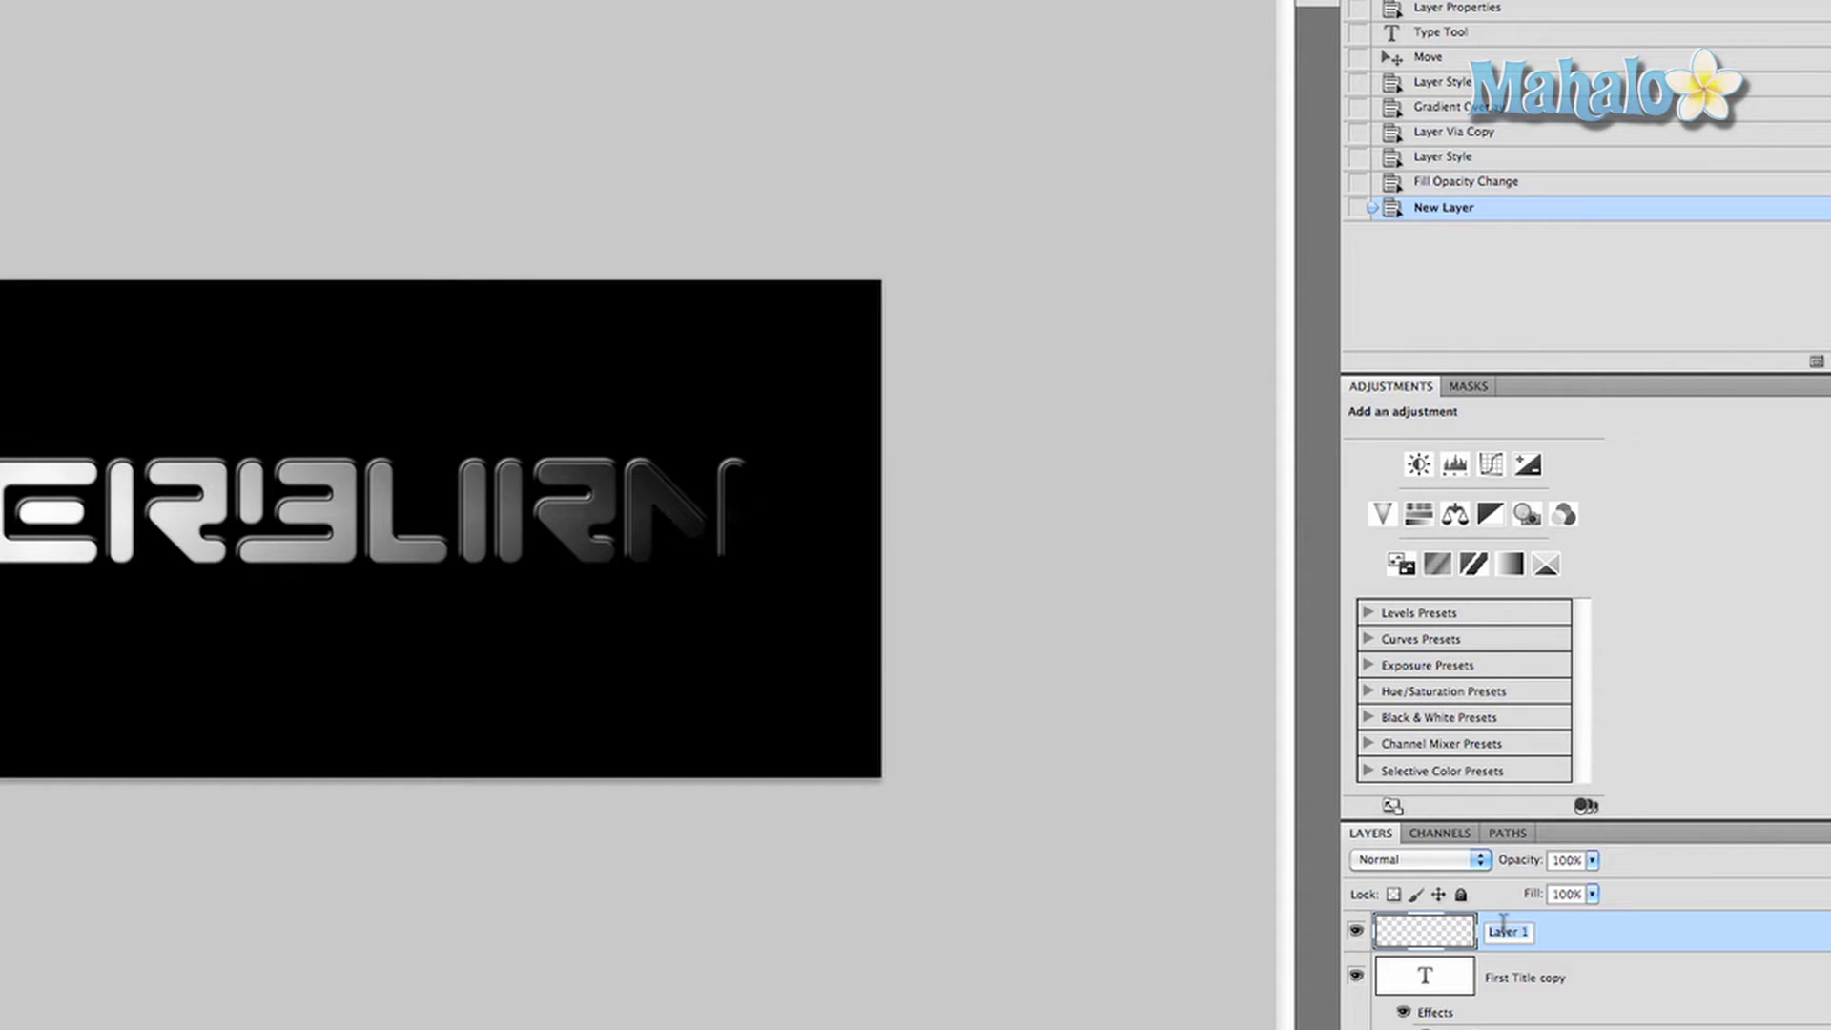
type("Yellow")
key("Return")
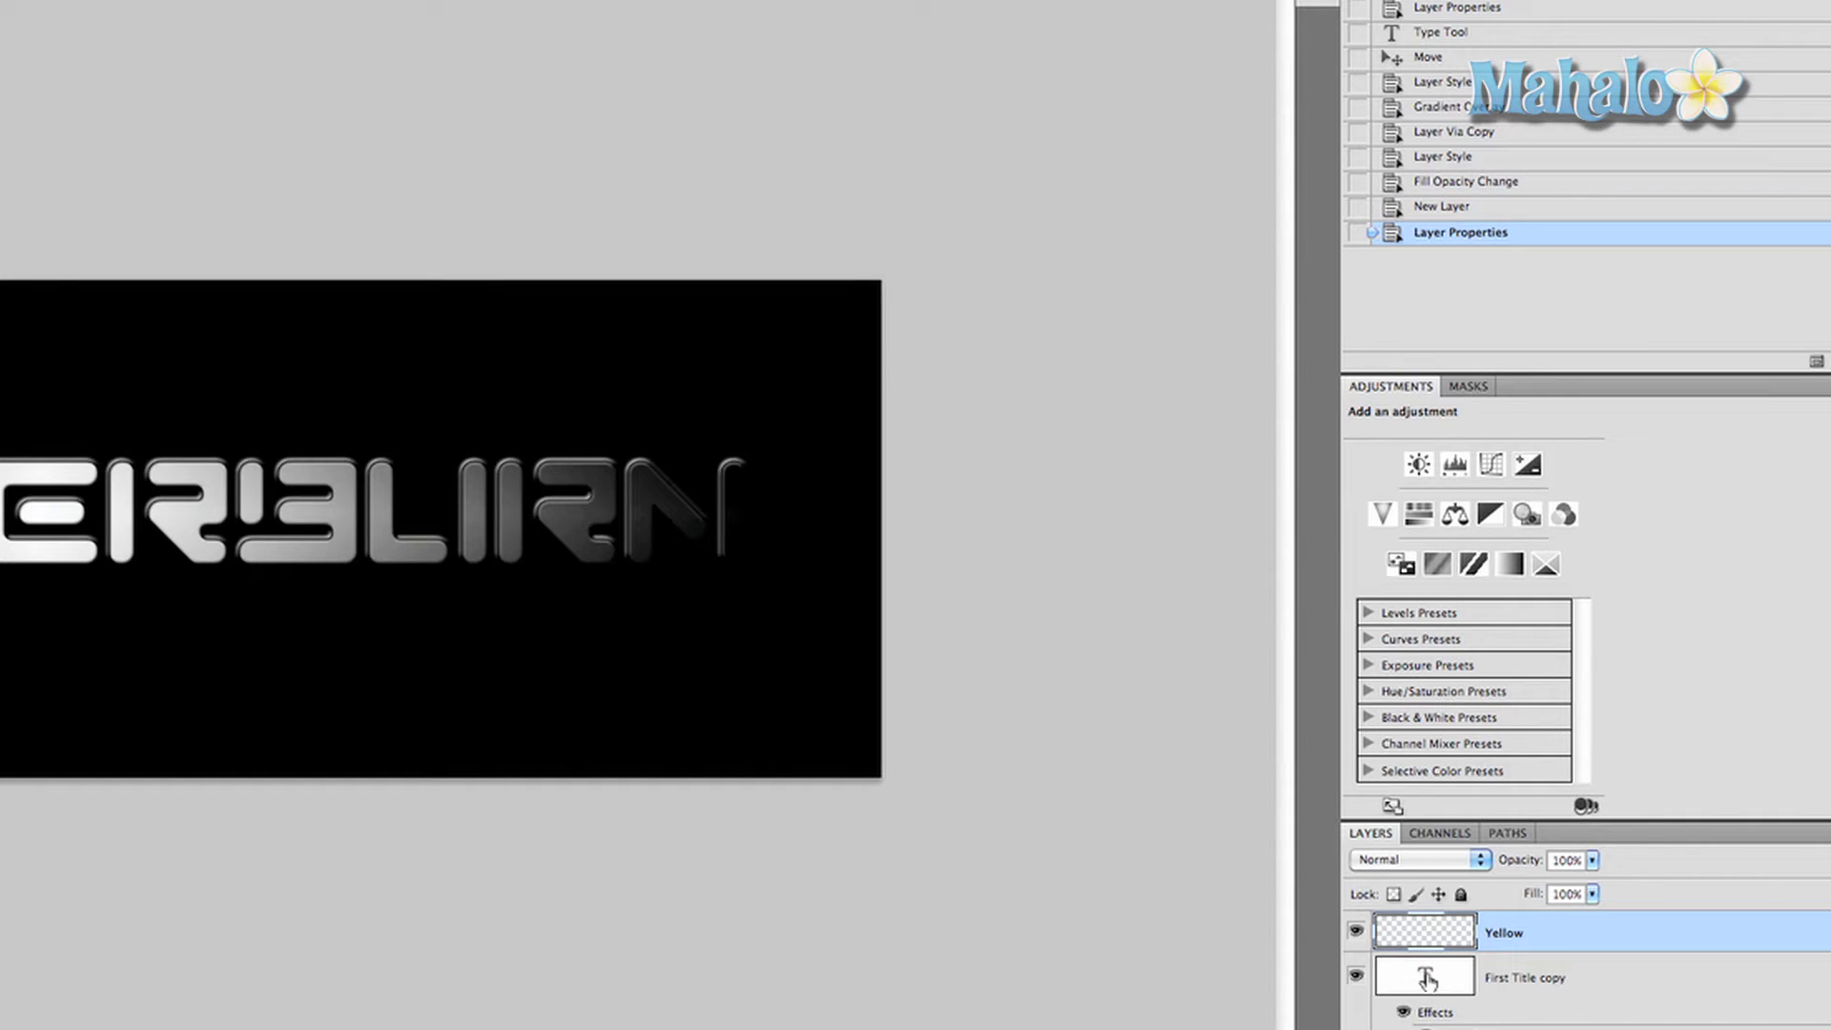
Load the title letters as a selection and expand it by 3 px
left_click(1427, 977, "super")
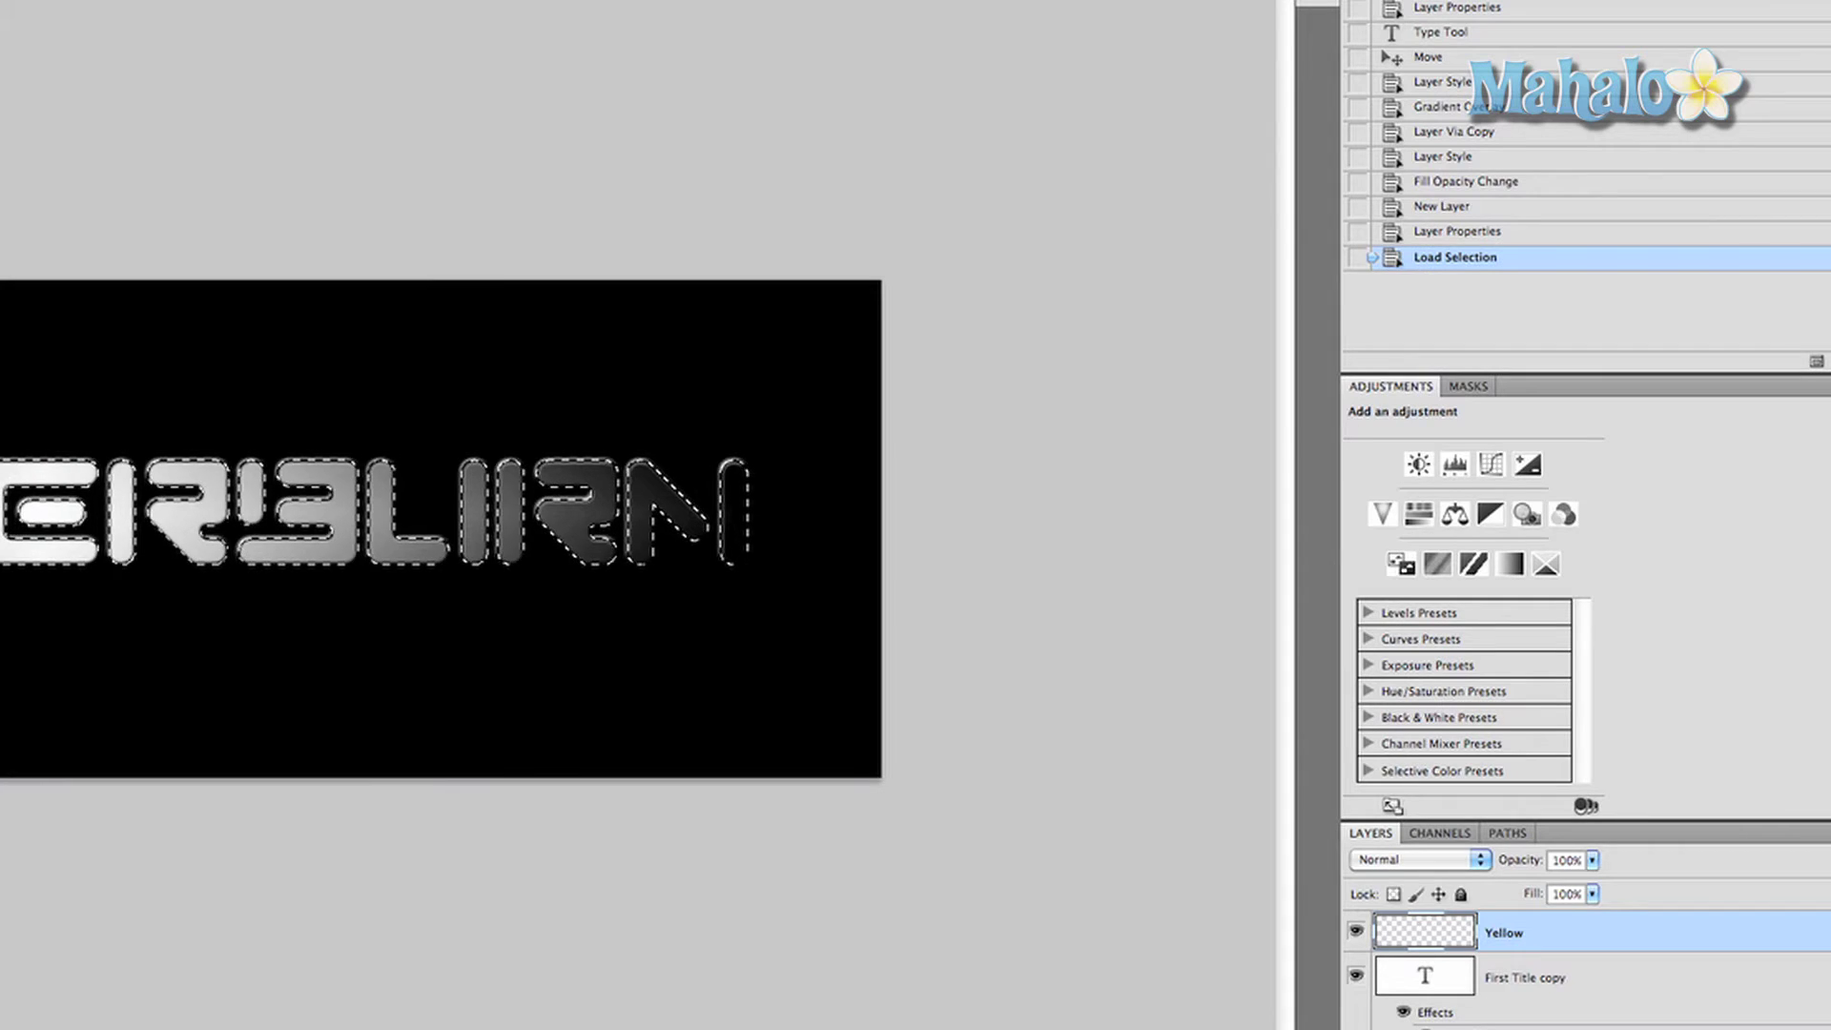
left_click(1428, 977, "super")
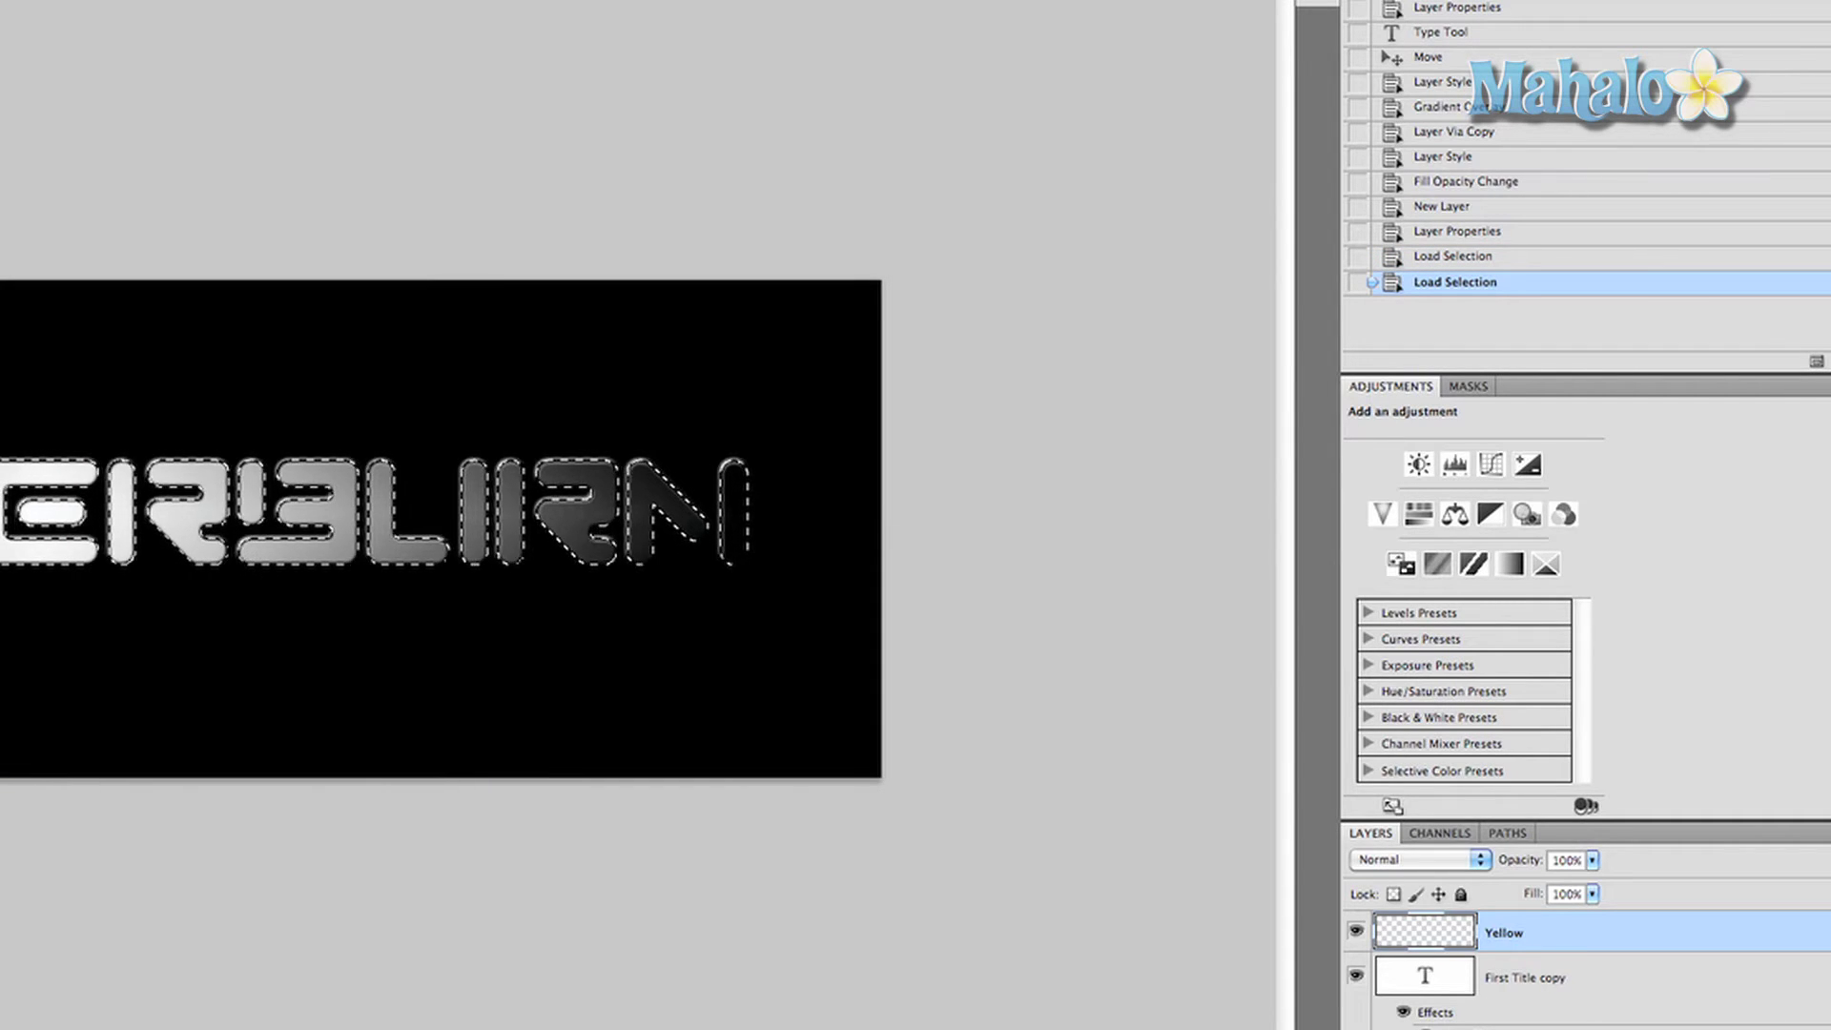
left_click(1427, 978, "super")
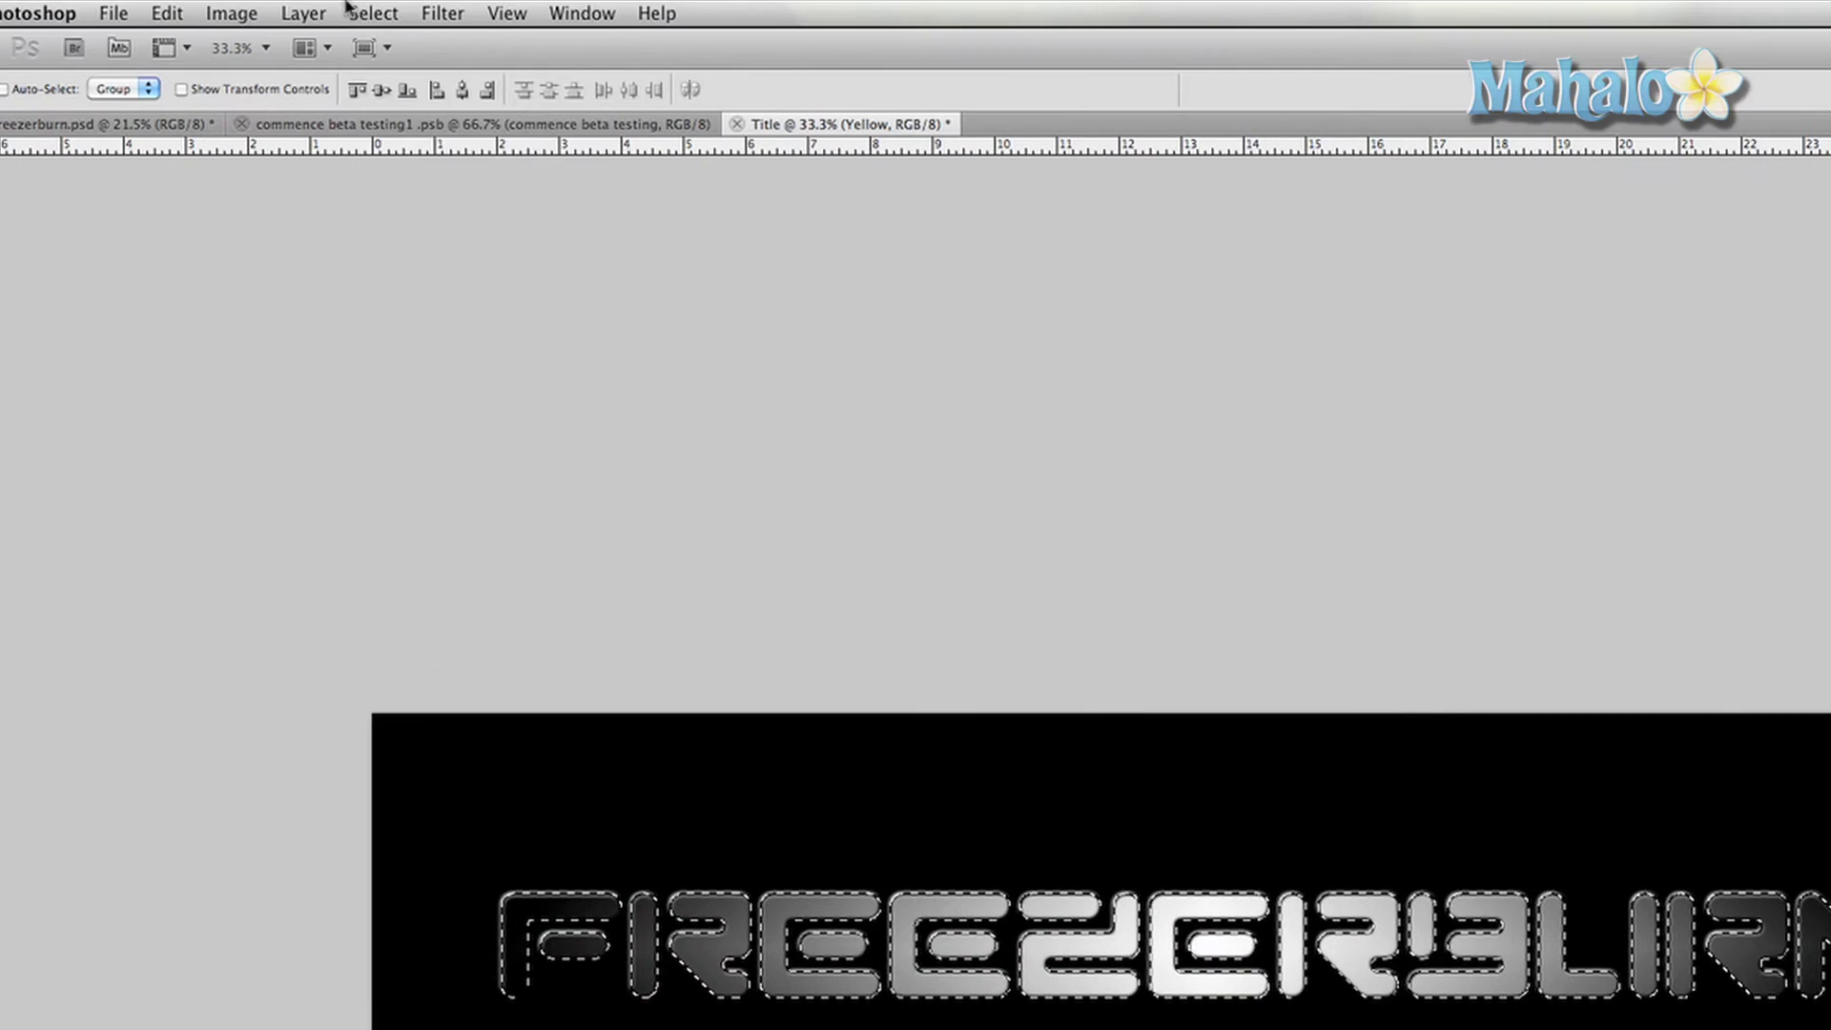
left_click(373, 13)
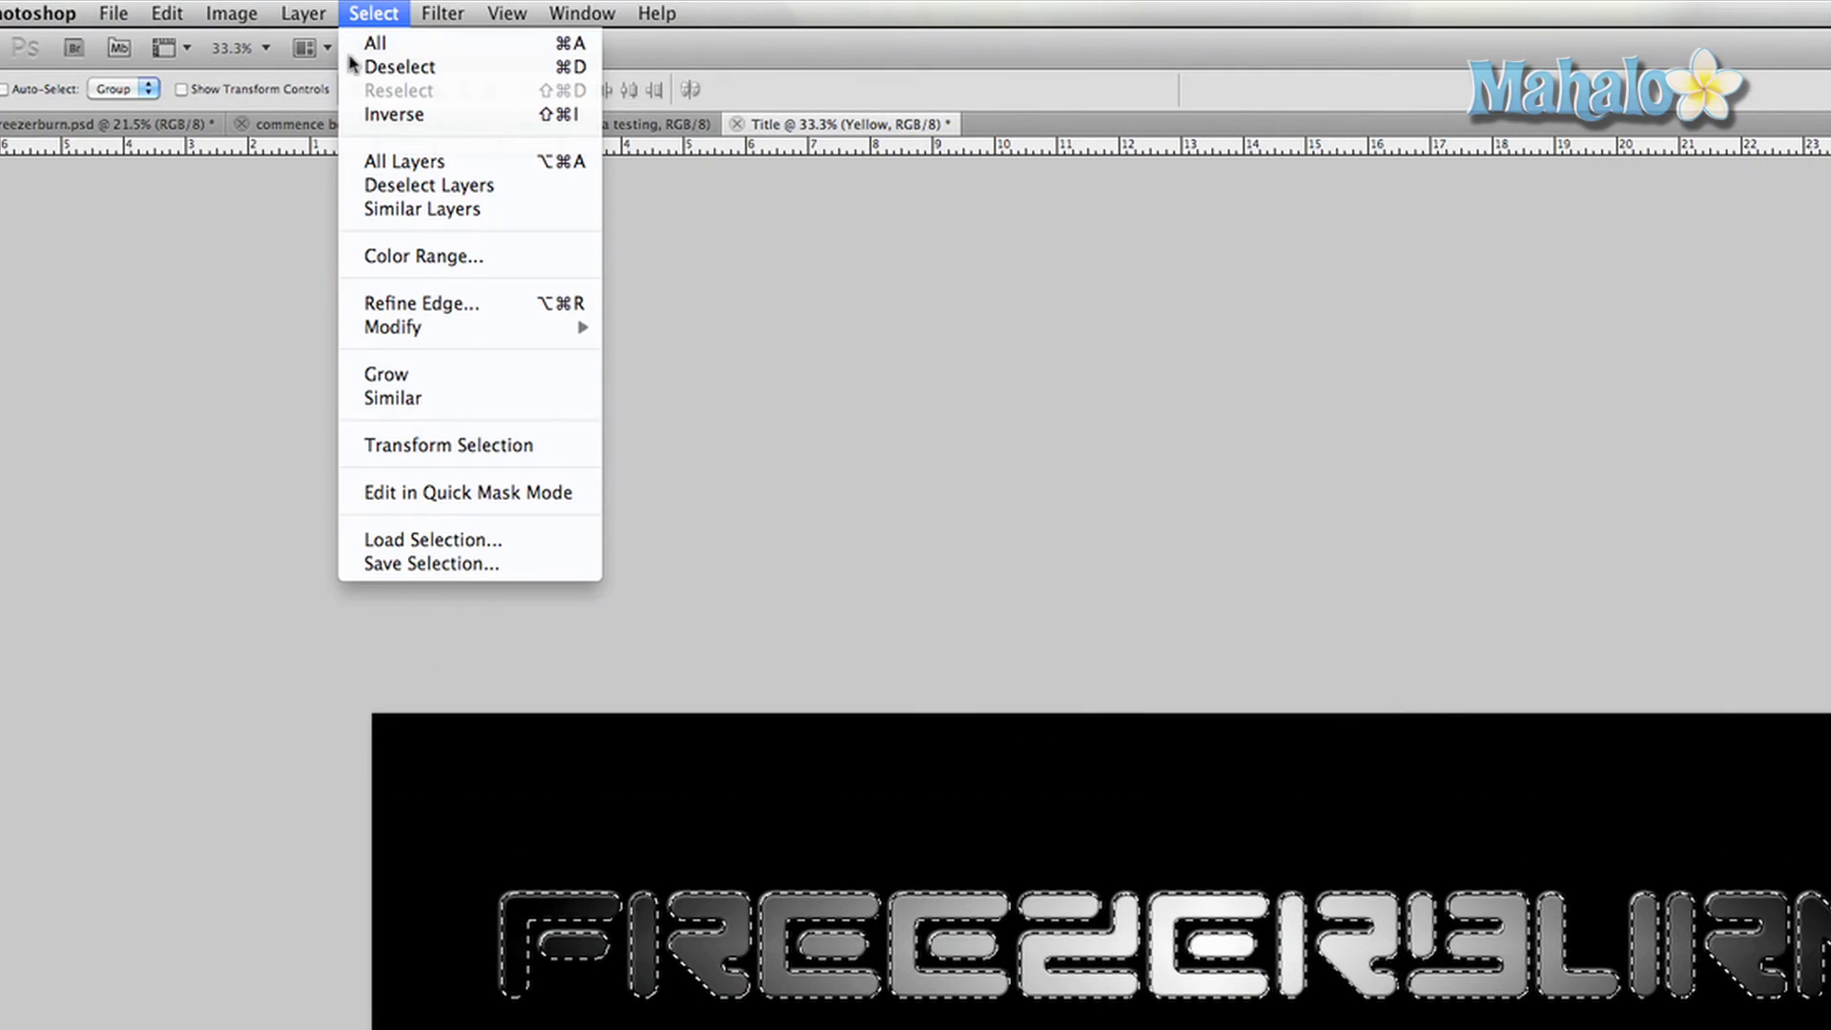
mouse_move(410, 324)
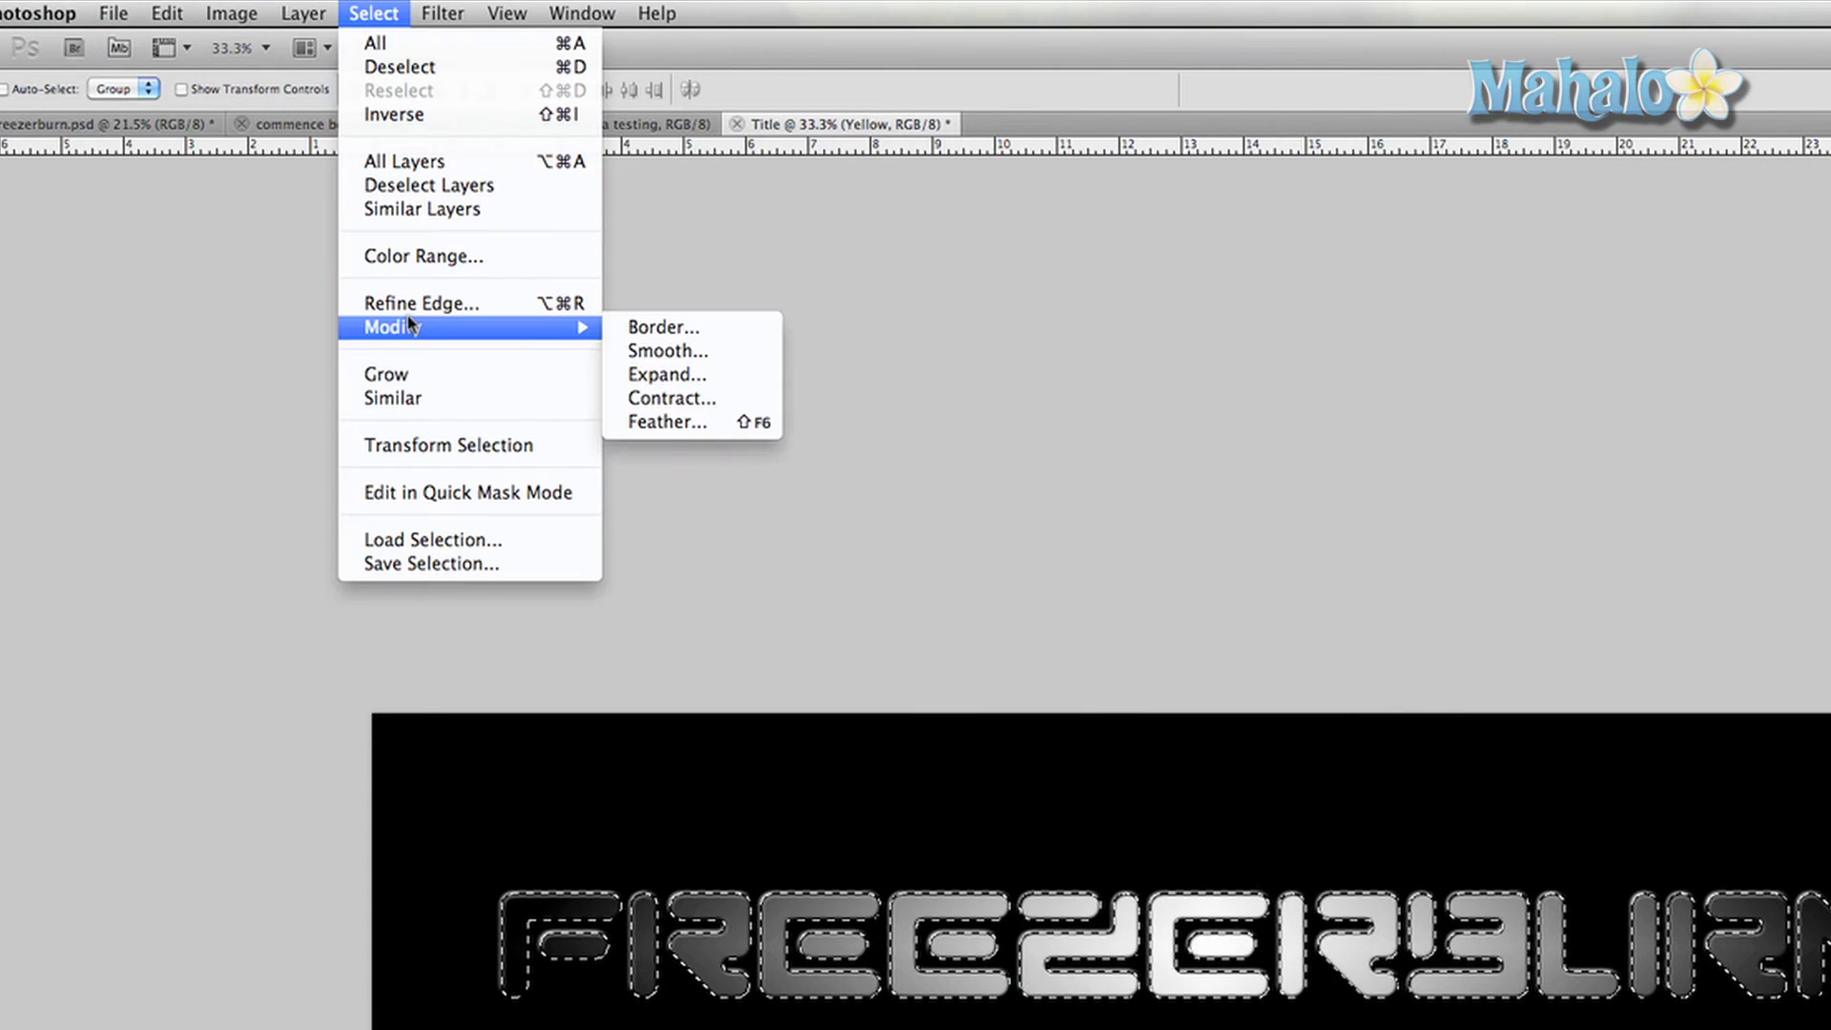
left_click(637, 374)
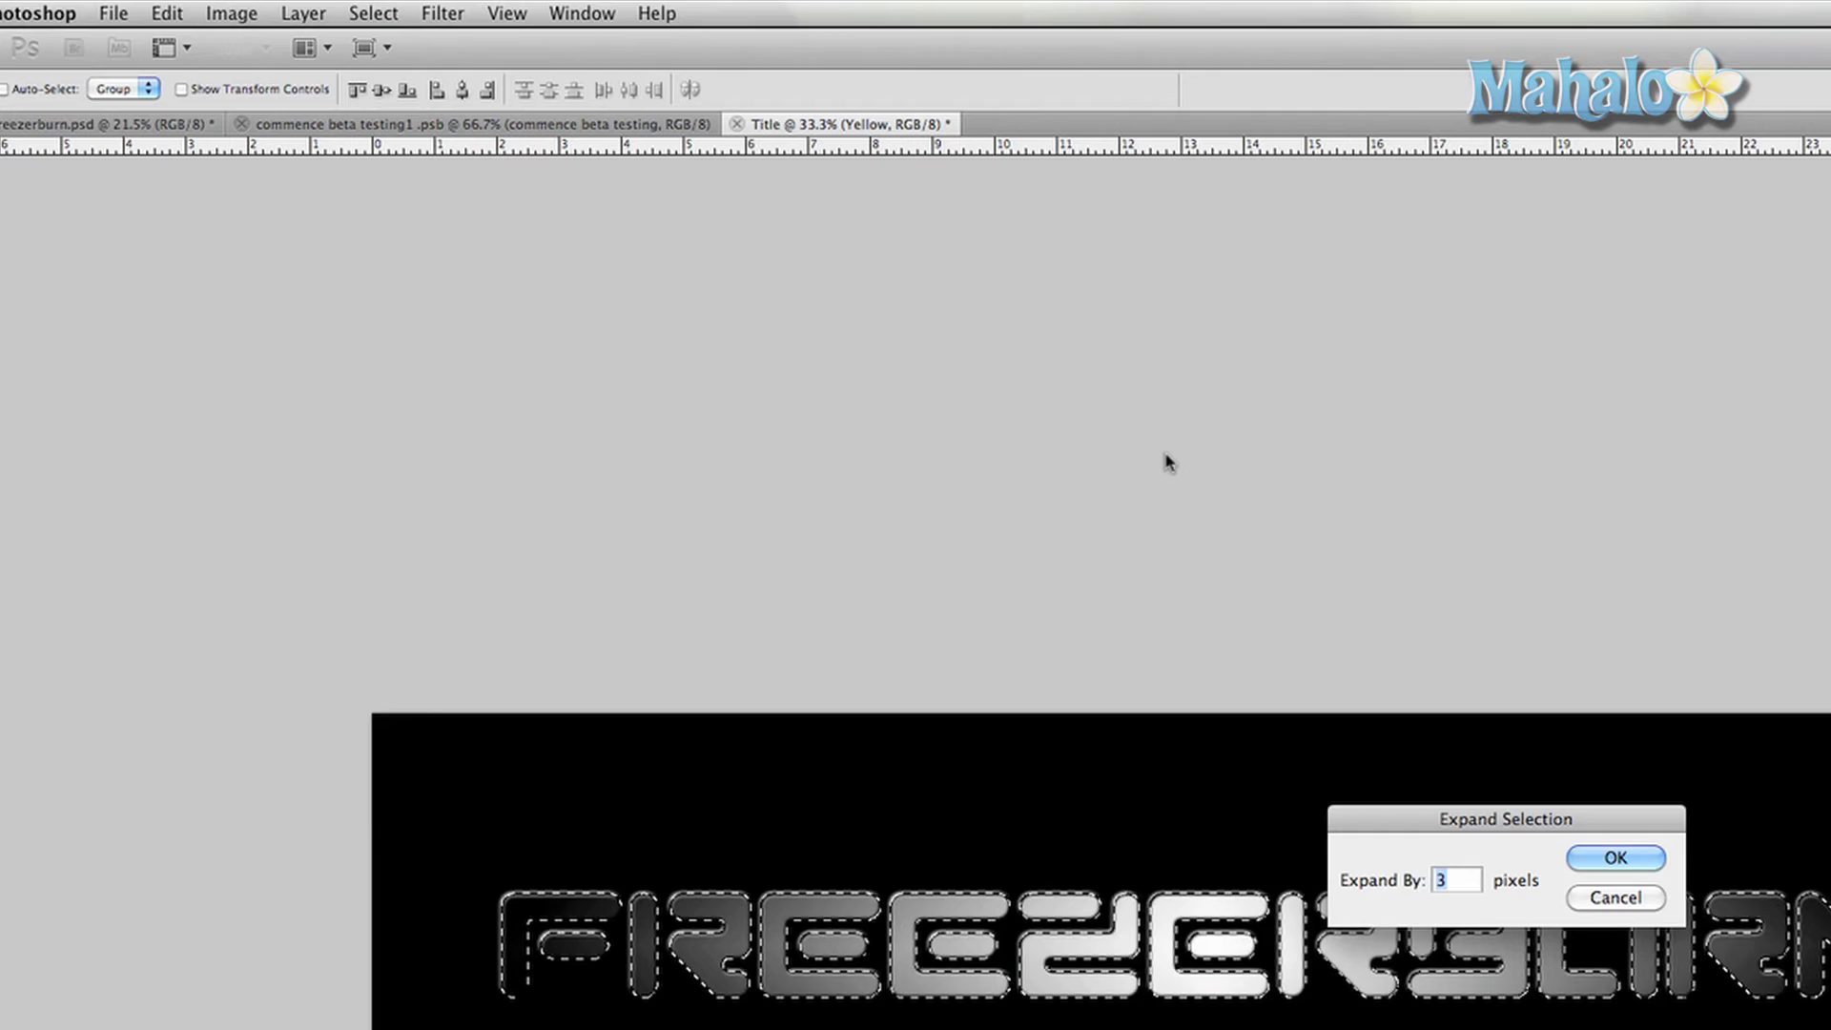
key("Return")
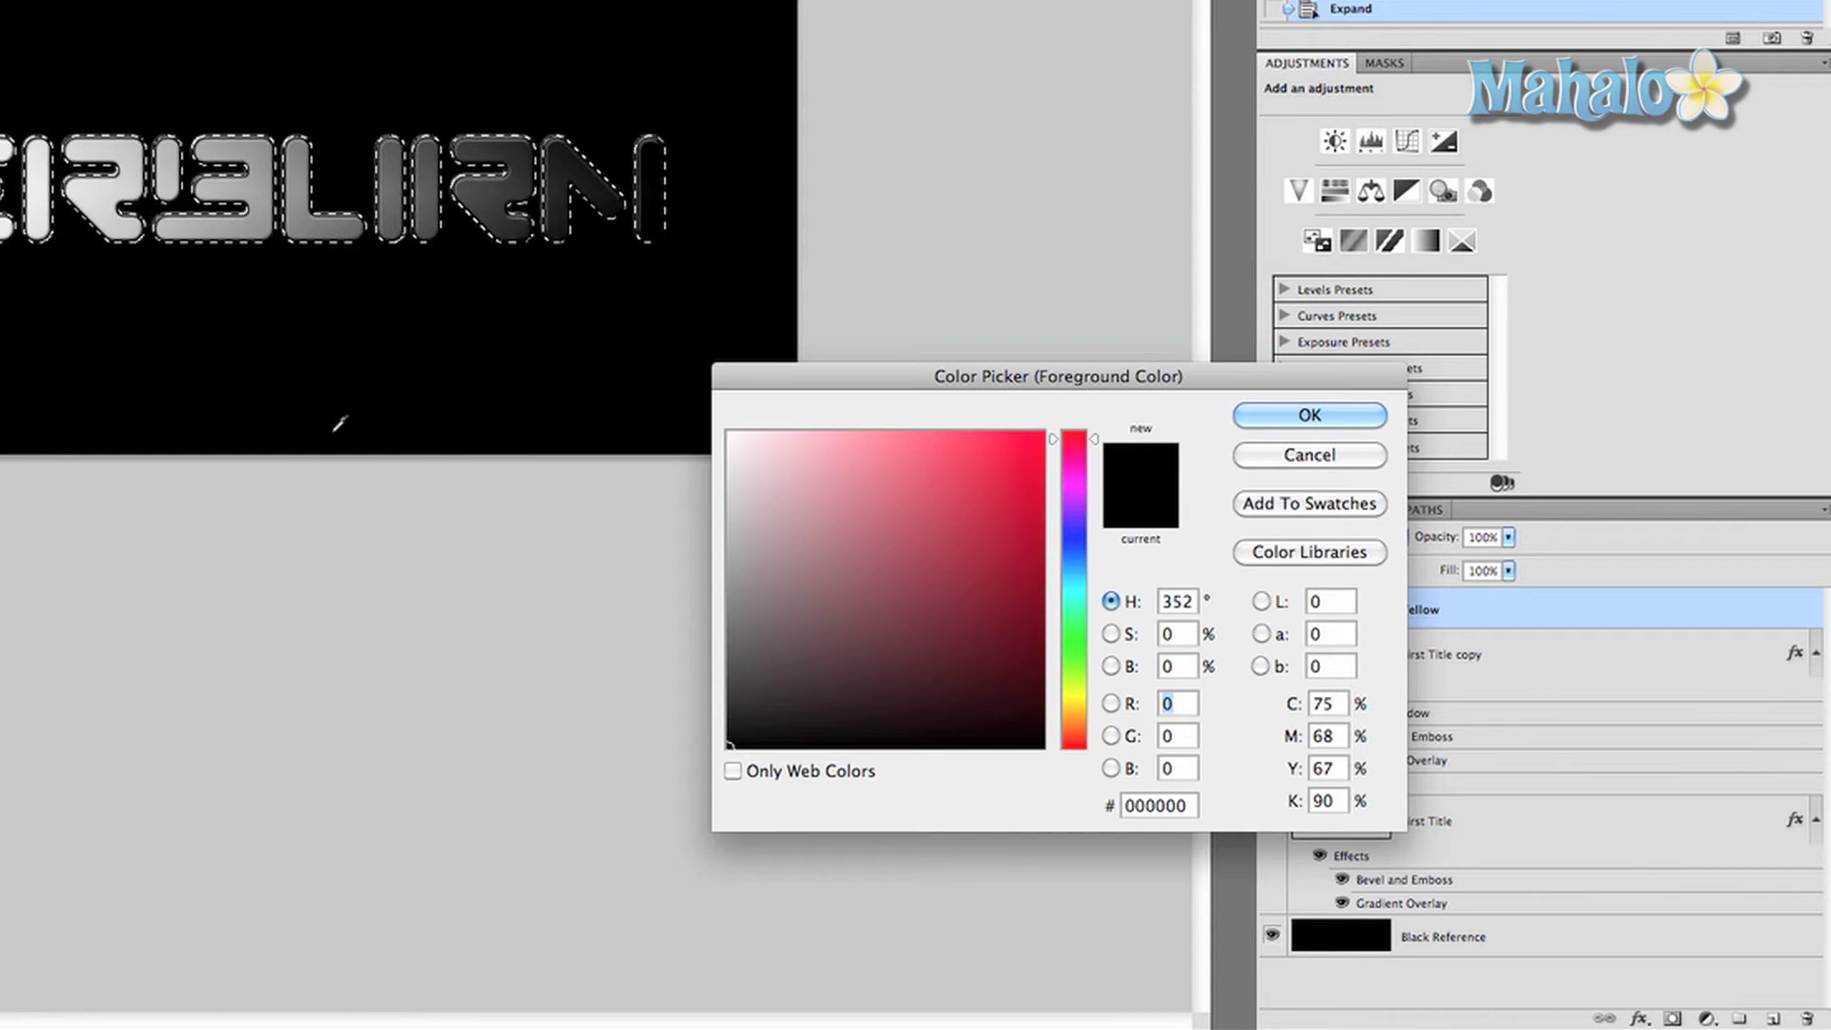
Fill the letter selection with bright yellow (fffc00) on the Yellow layer
left_click(1075, 701)
left_click_drag(973, 488, 1157, 405)
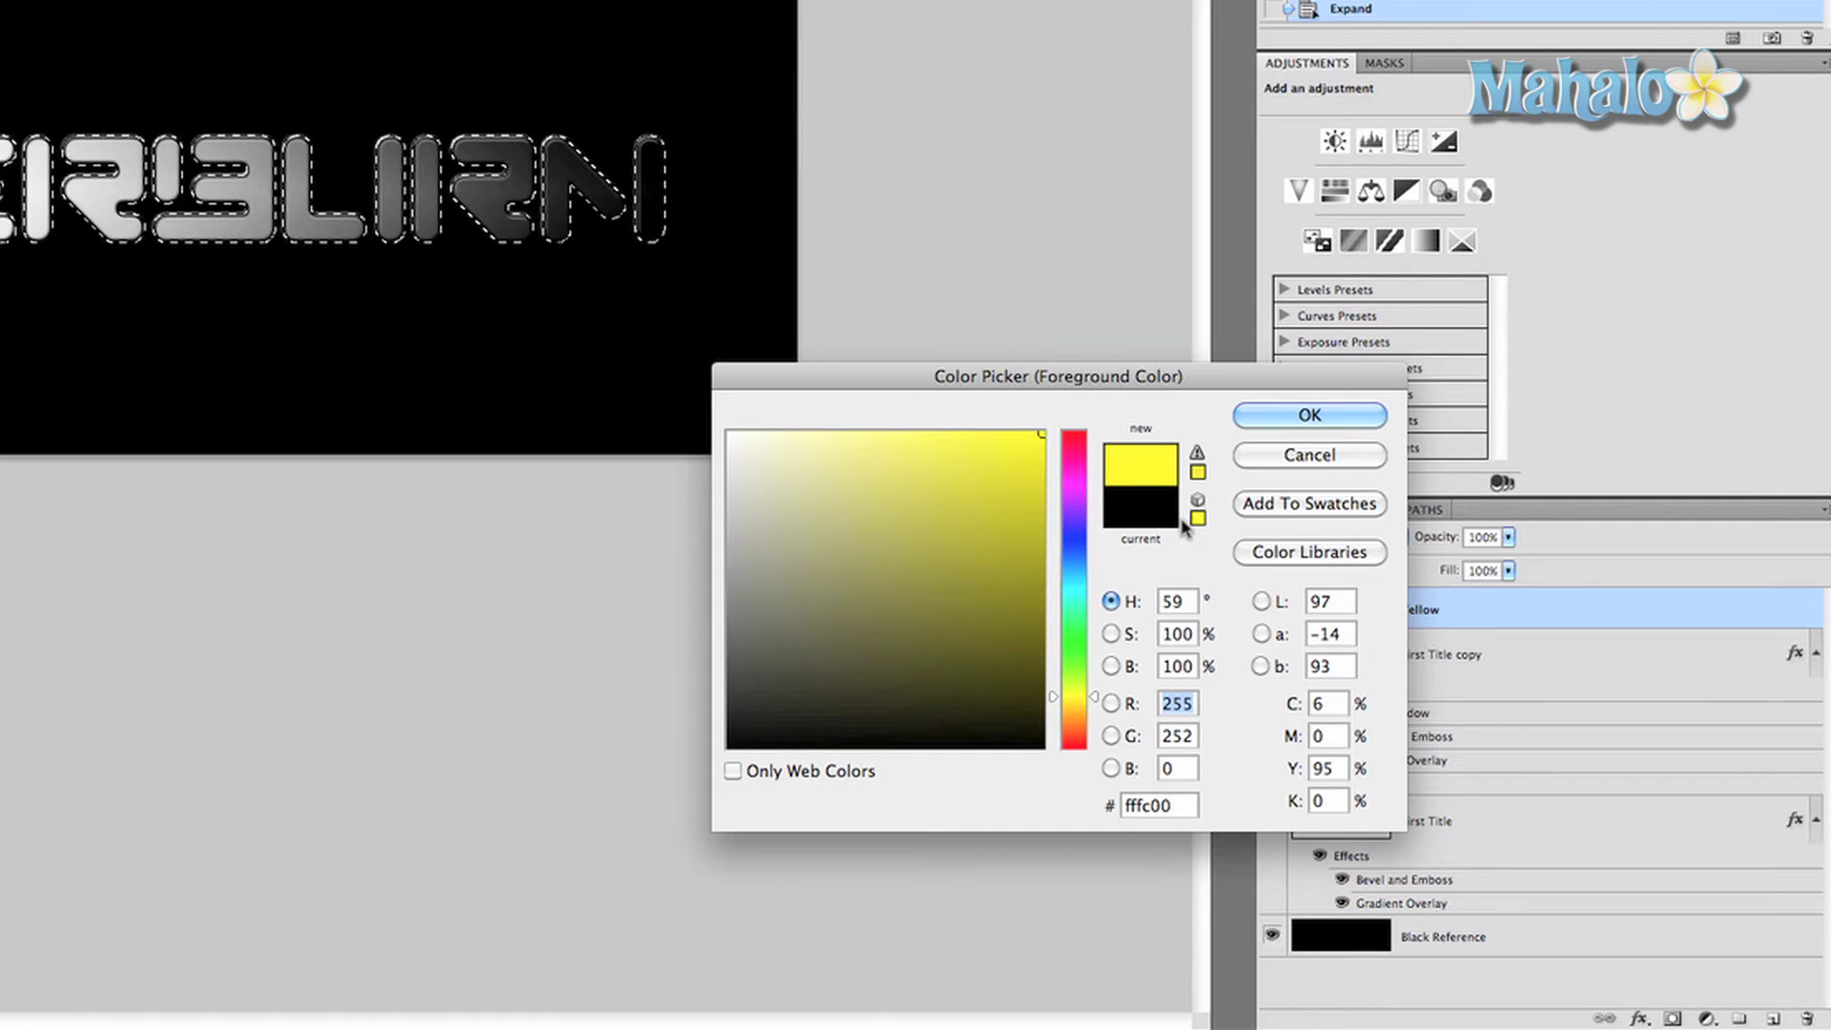
left_click(1310, 415)
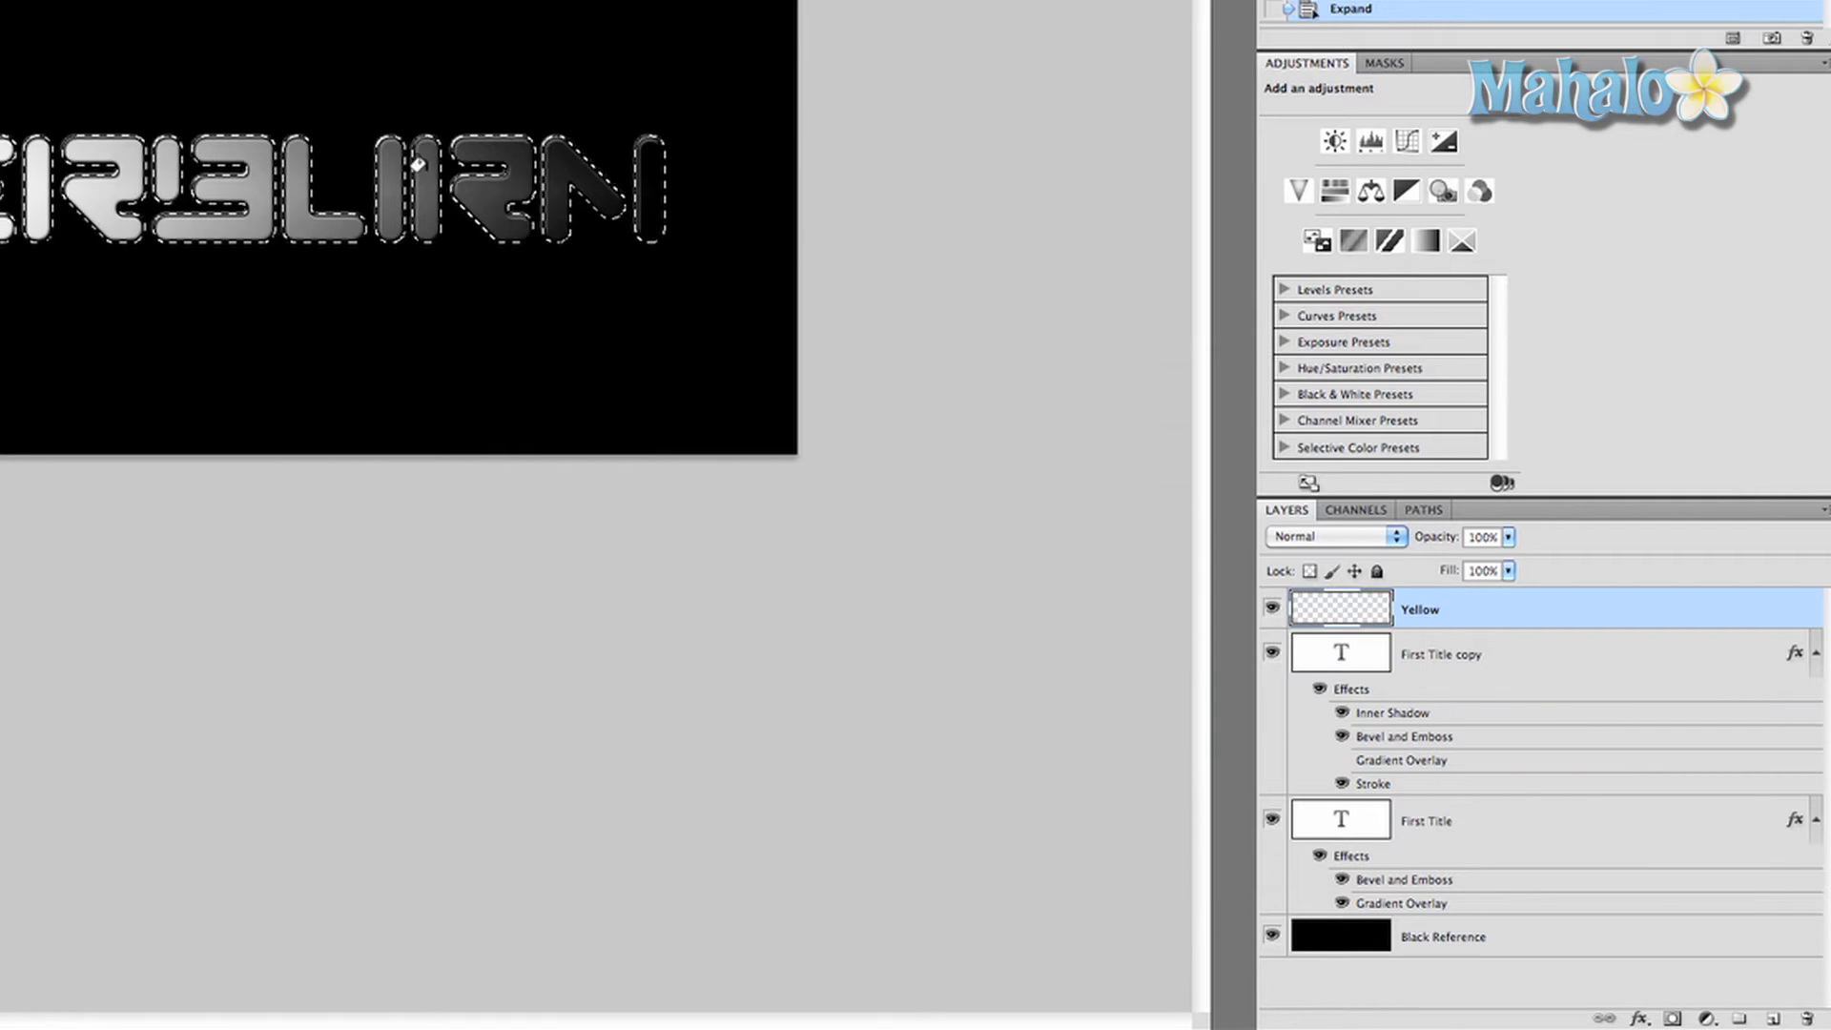
left_click(549, 157)
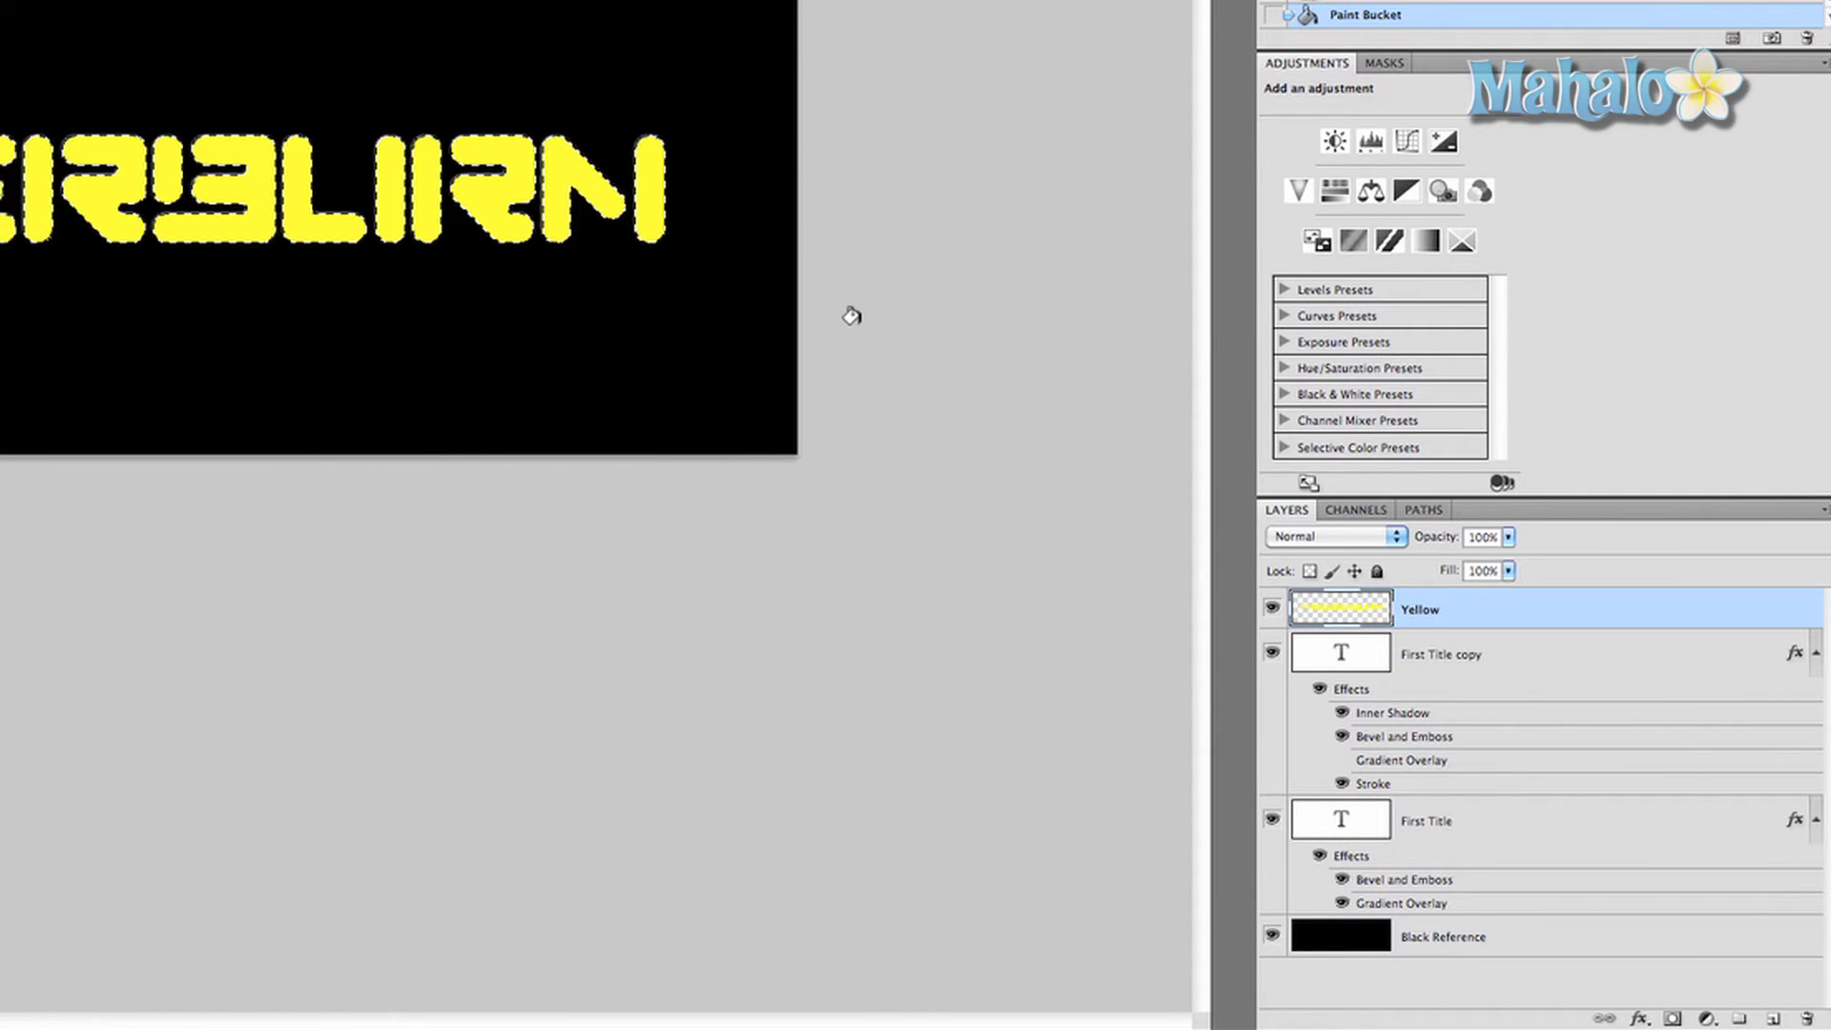
Set the Yellow layer to Soft Light blending at 35% opacity
left_click(1365, 545)
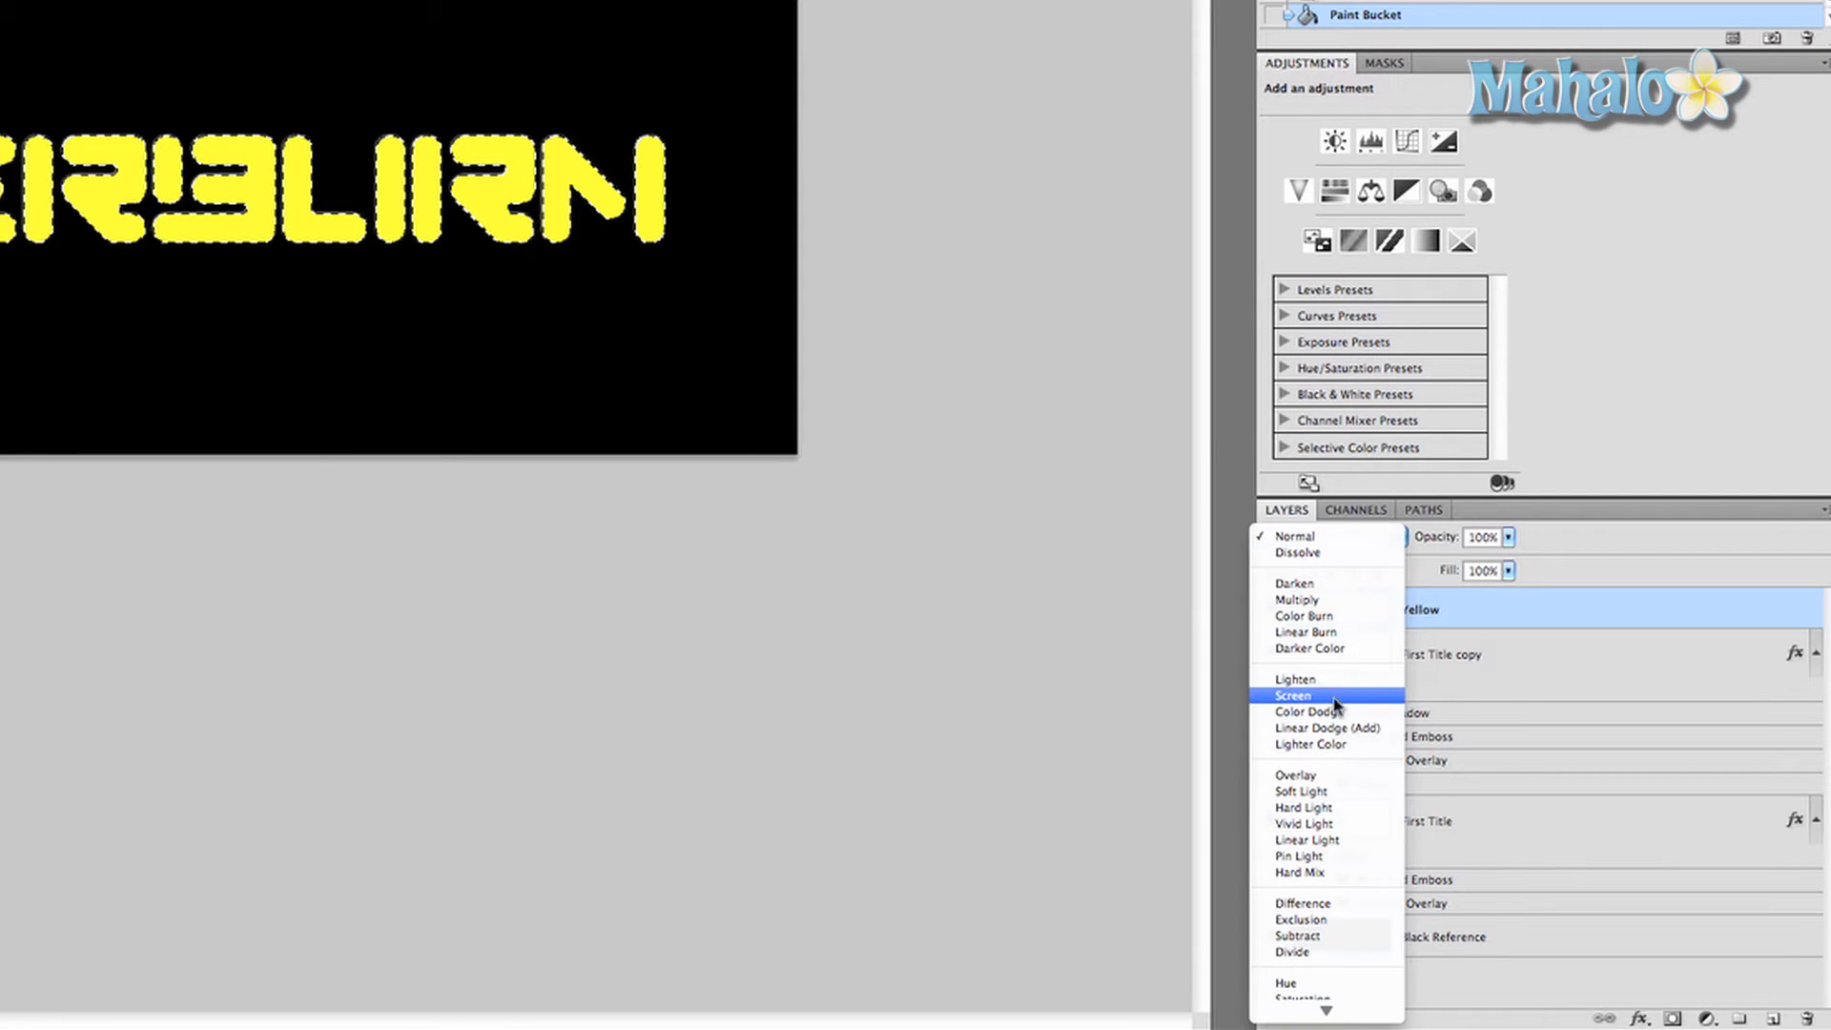
left_click(1326, 793)
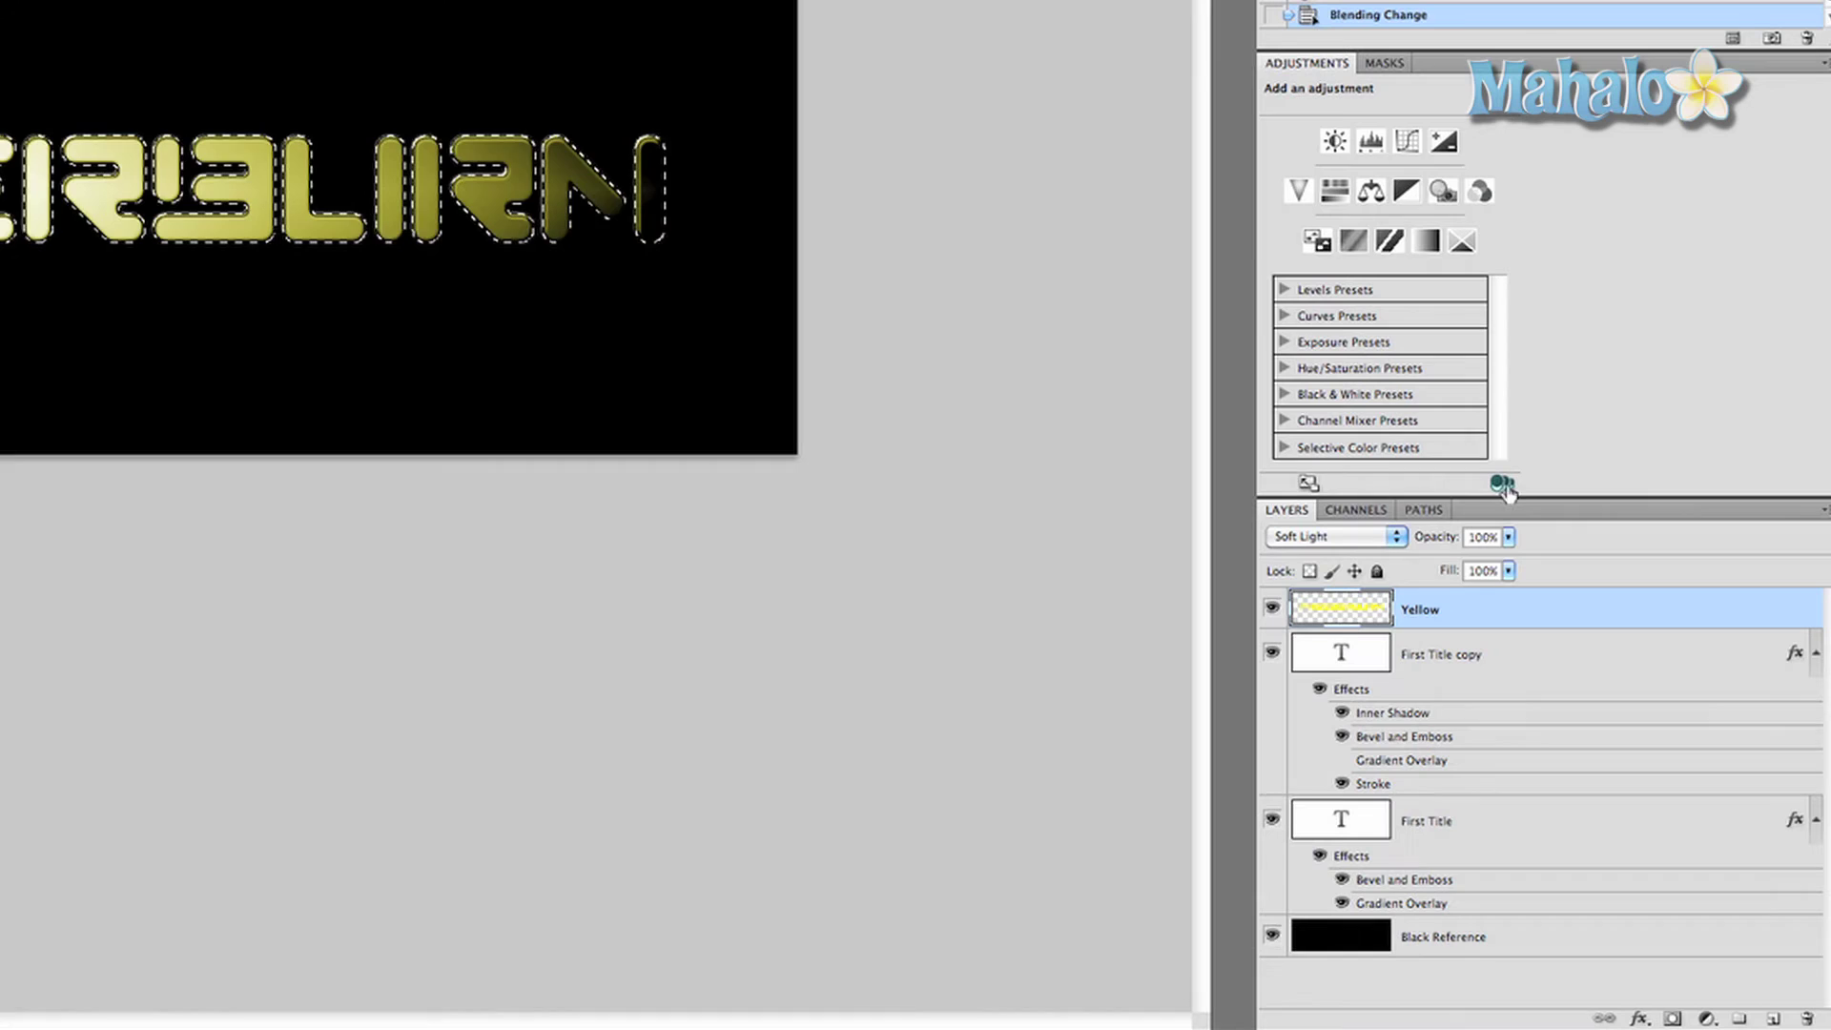
left_click(1494, 536)
type("35")
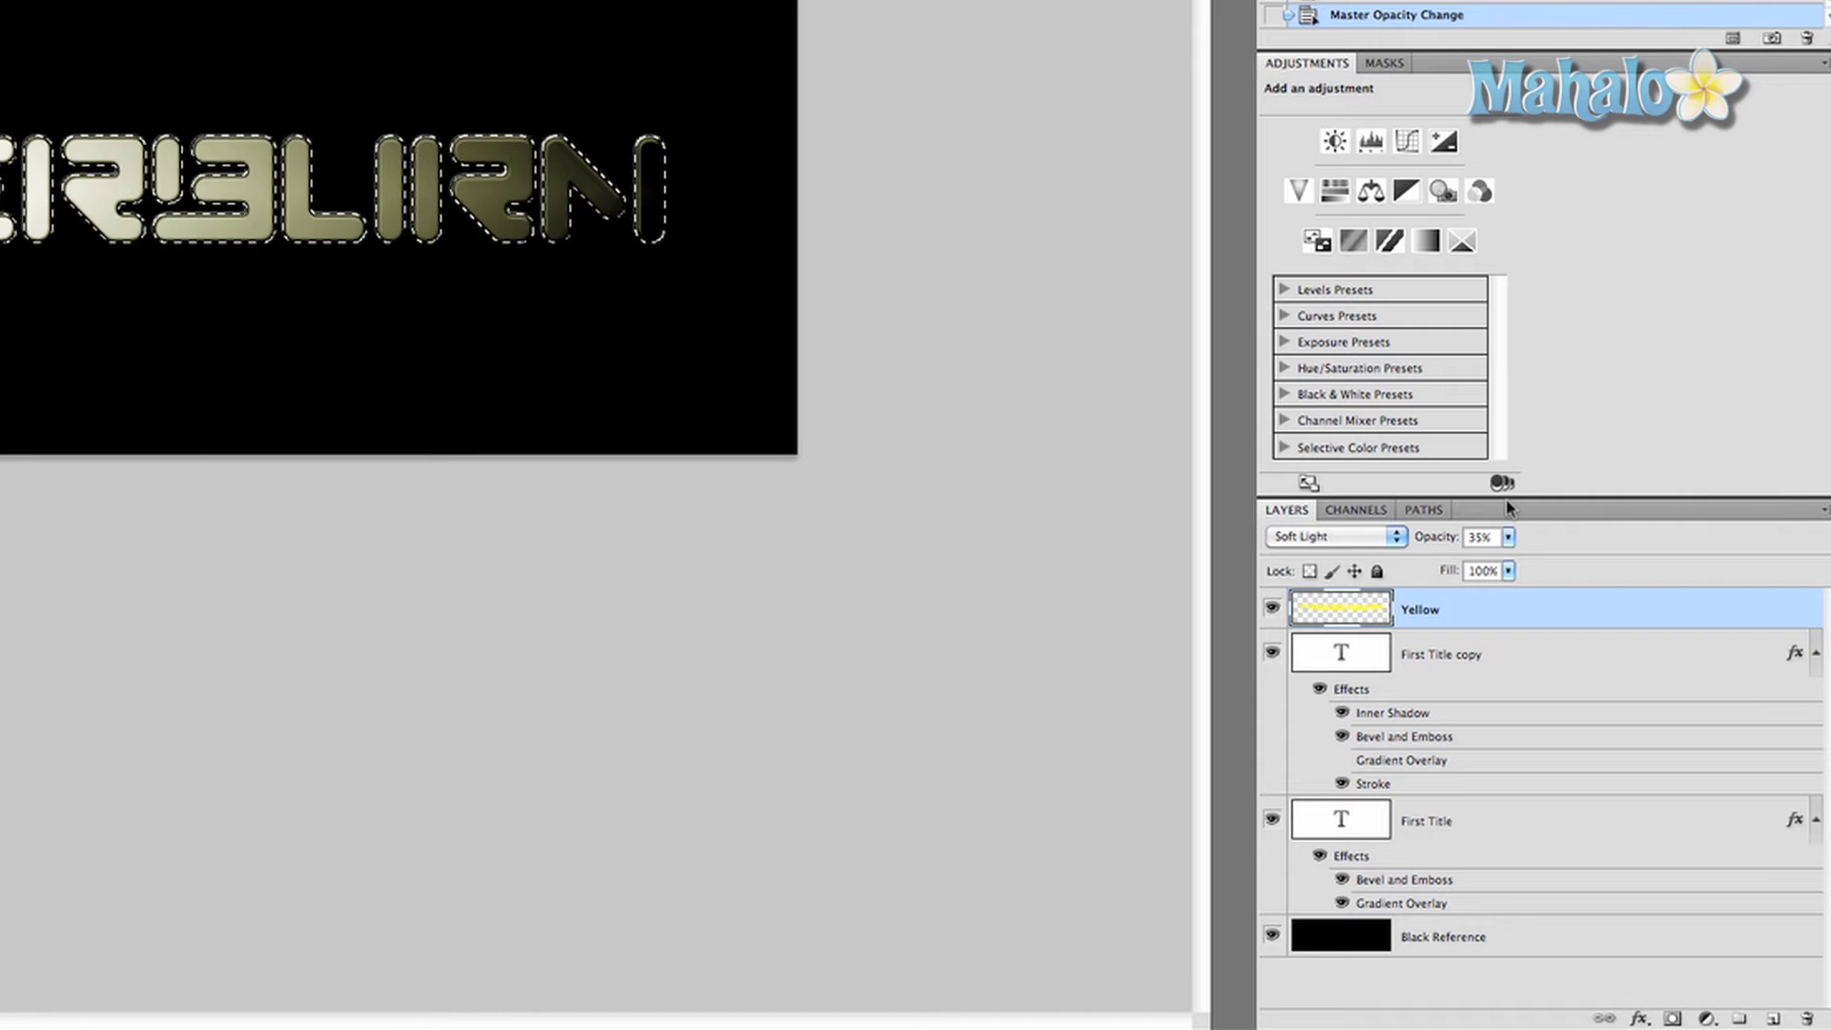
left_click(1769, 1018)
Rename the new layer Texture and clear the selection
double_click(1425, 610)
type("Te")
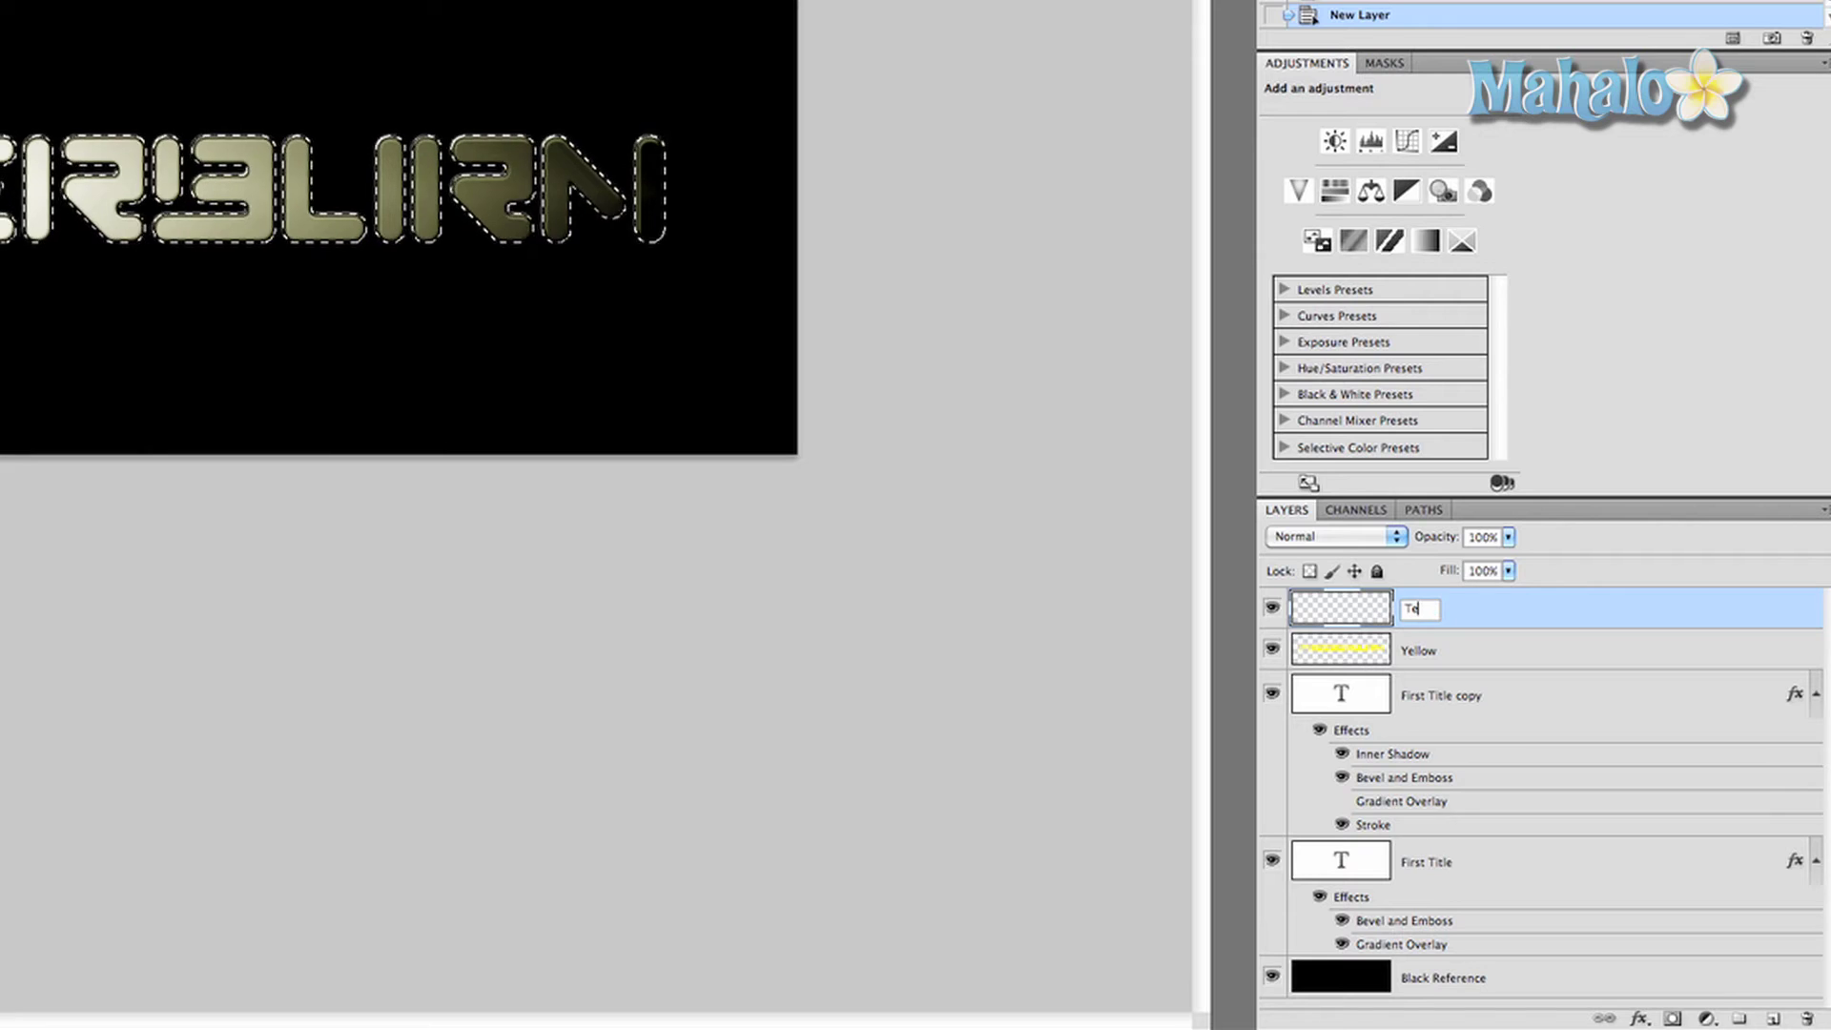
type("xture")
key("Return")
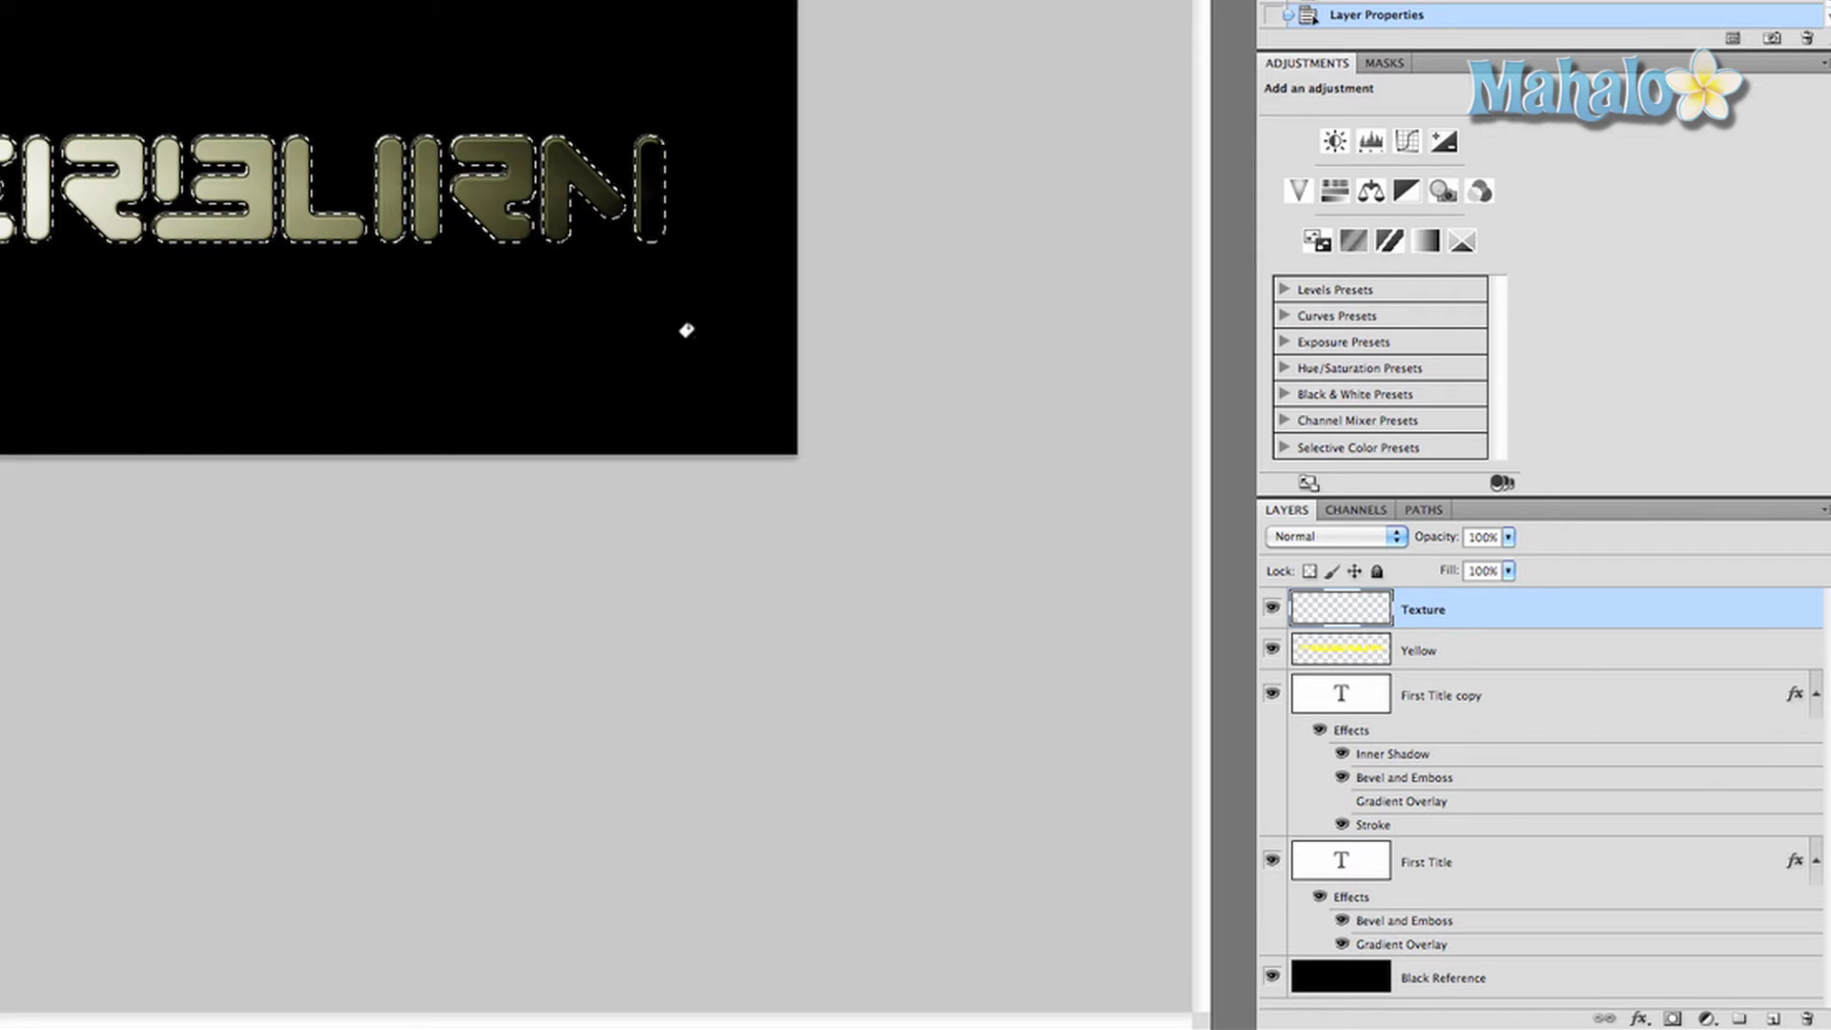
key("ctrl+d")
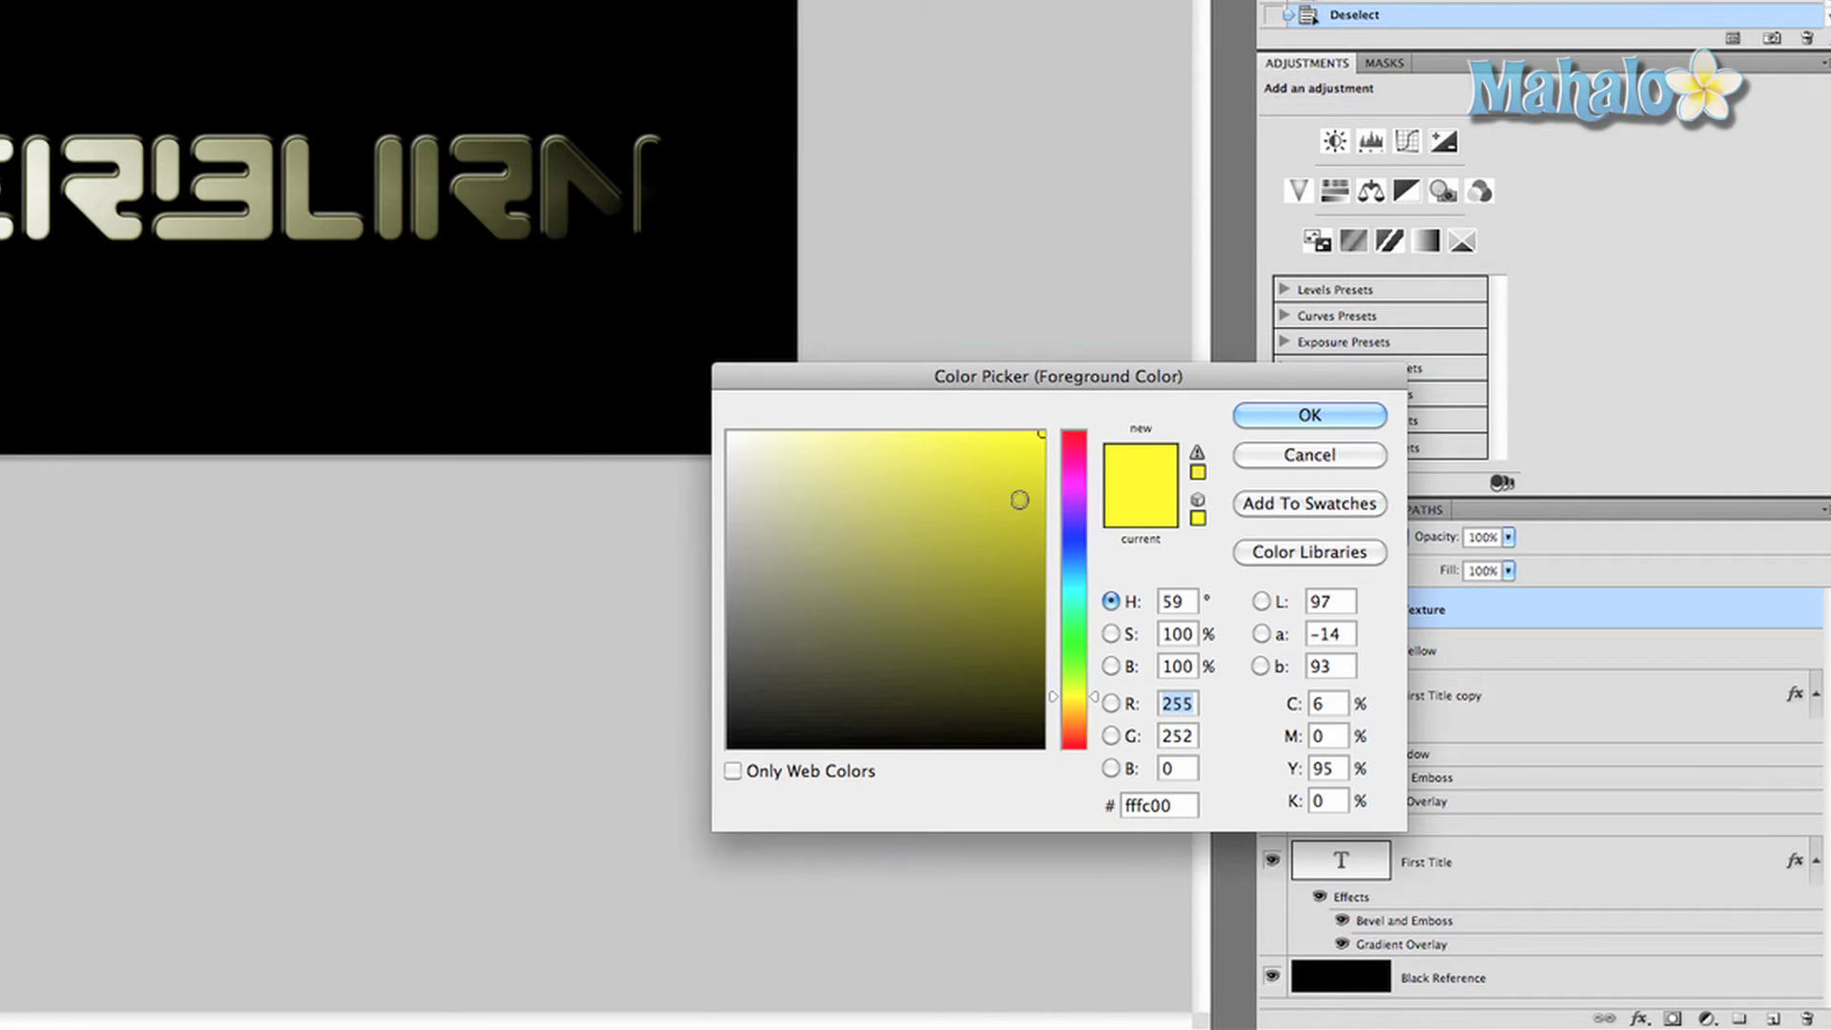
Fill the Texture layer entirely with dark red #823334
left_click_drag(1084, 454, 1076, 426)
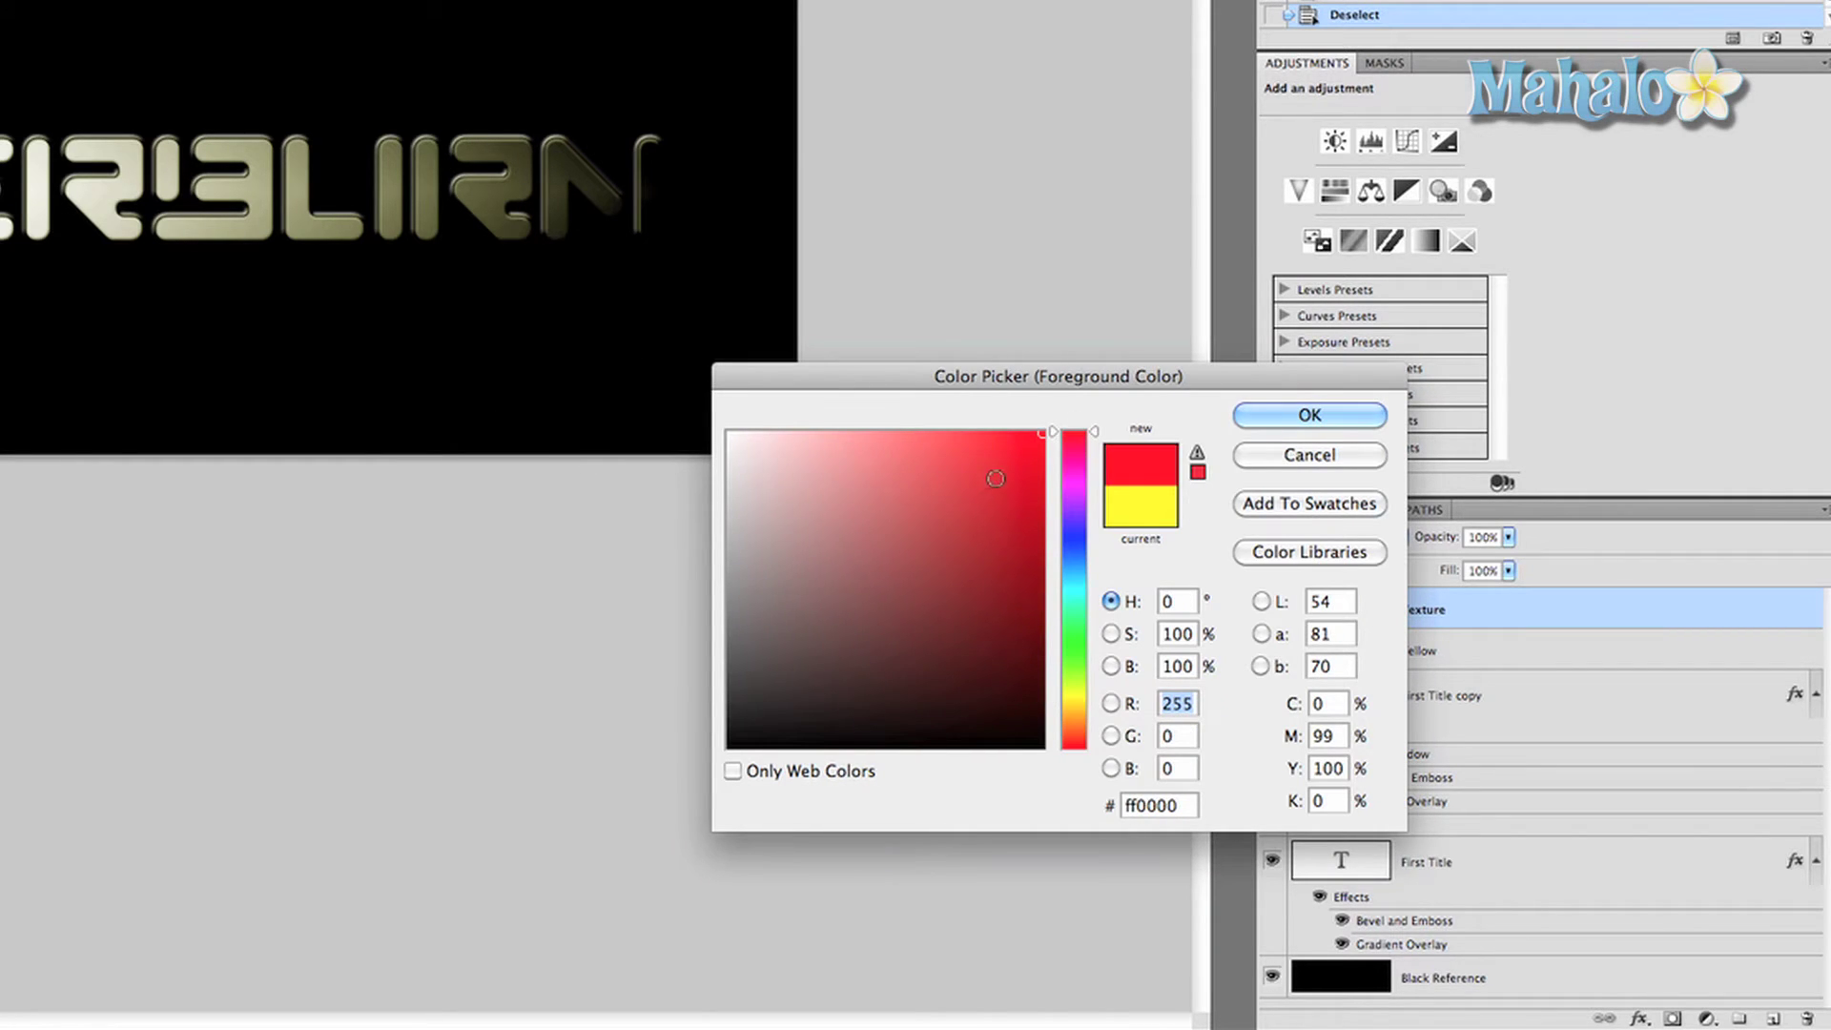
left_click_drag(987, 481, 917, 587)
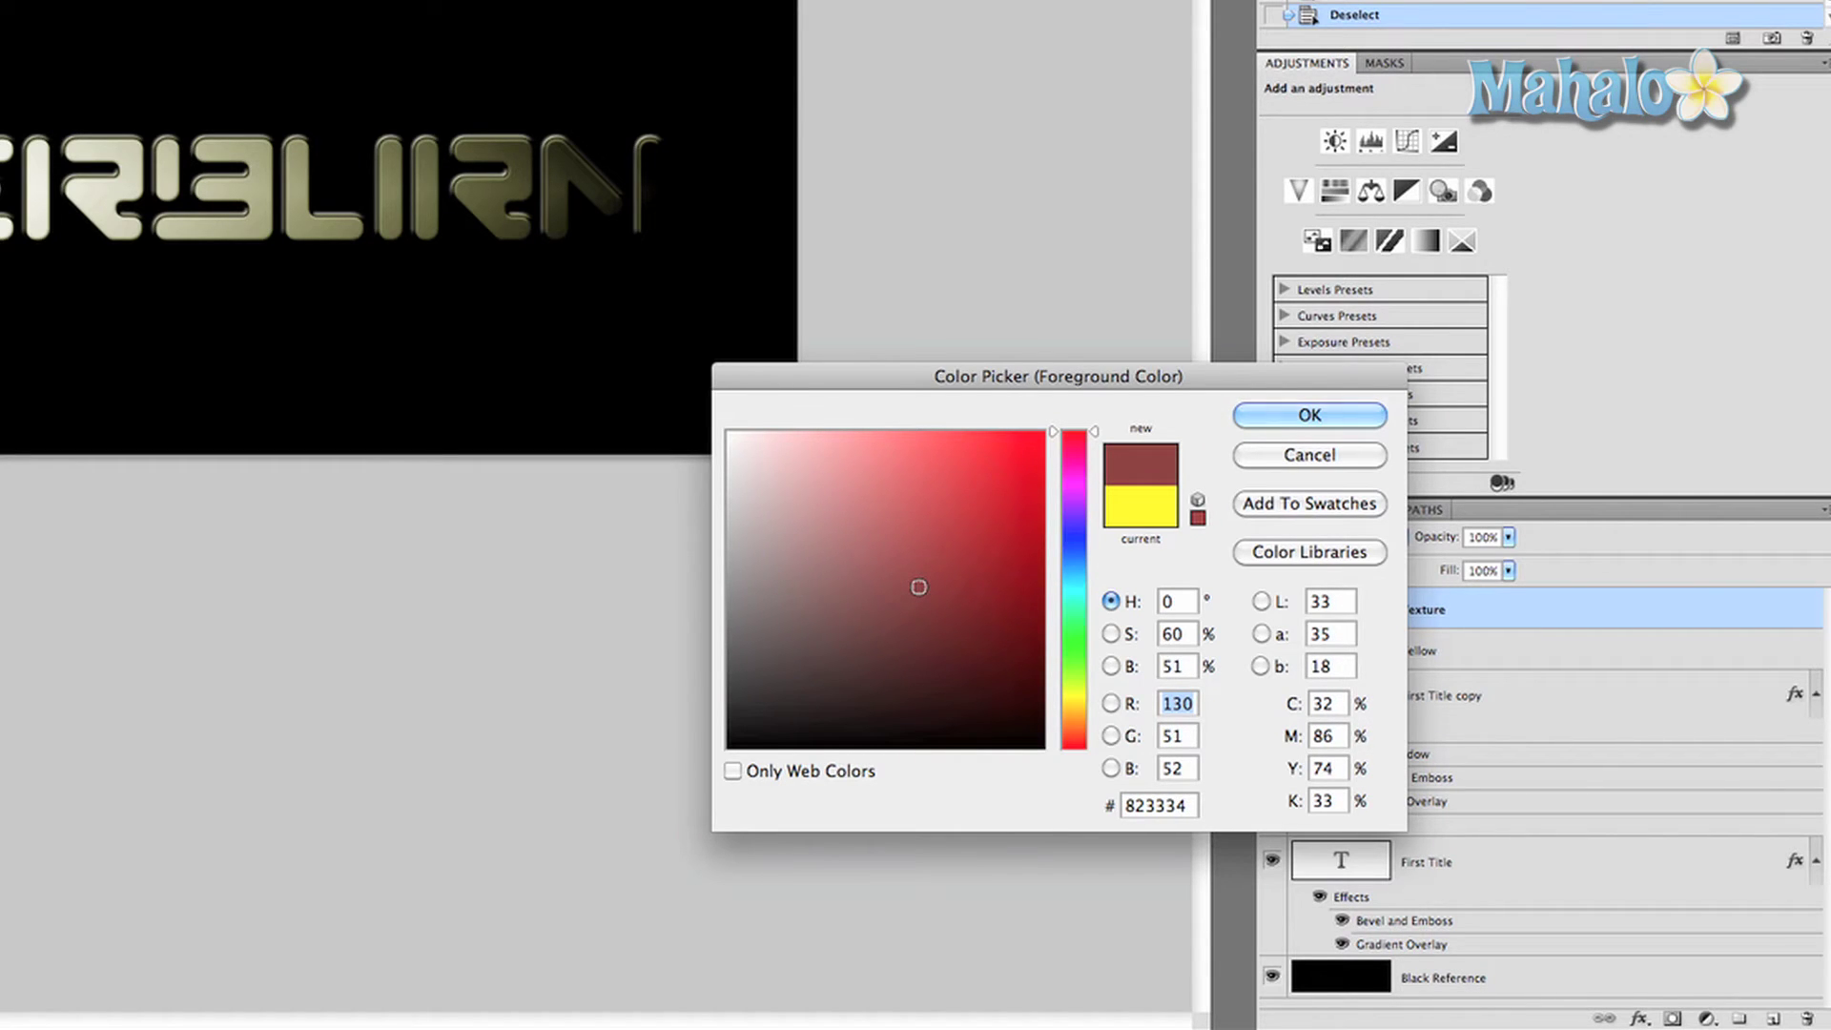
left_click(1284, 425)
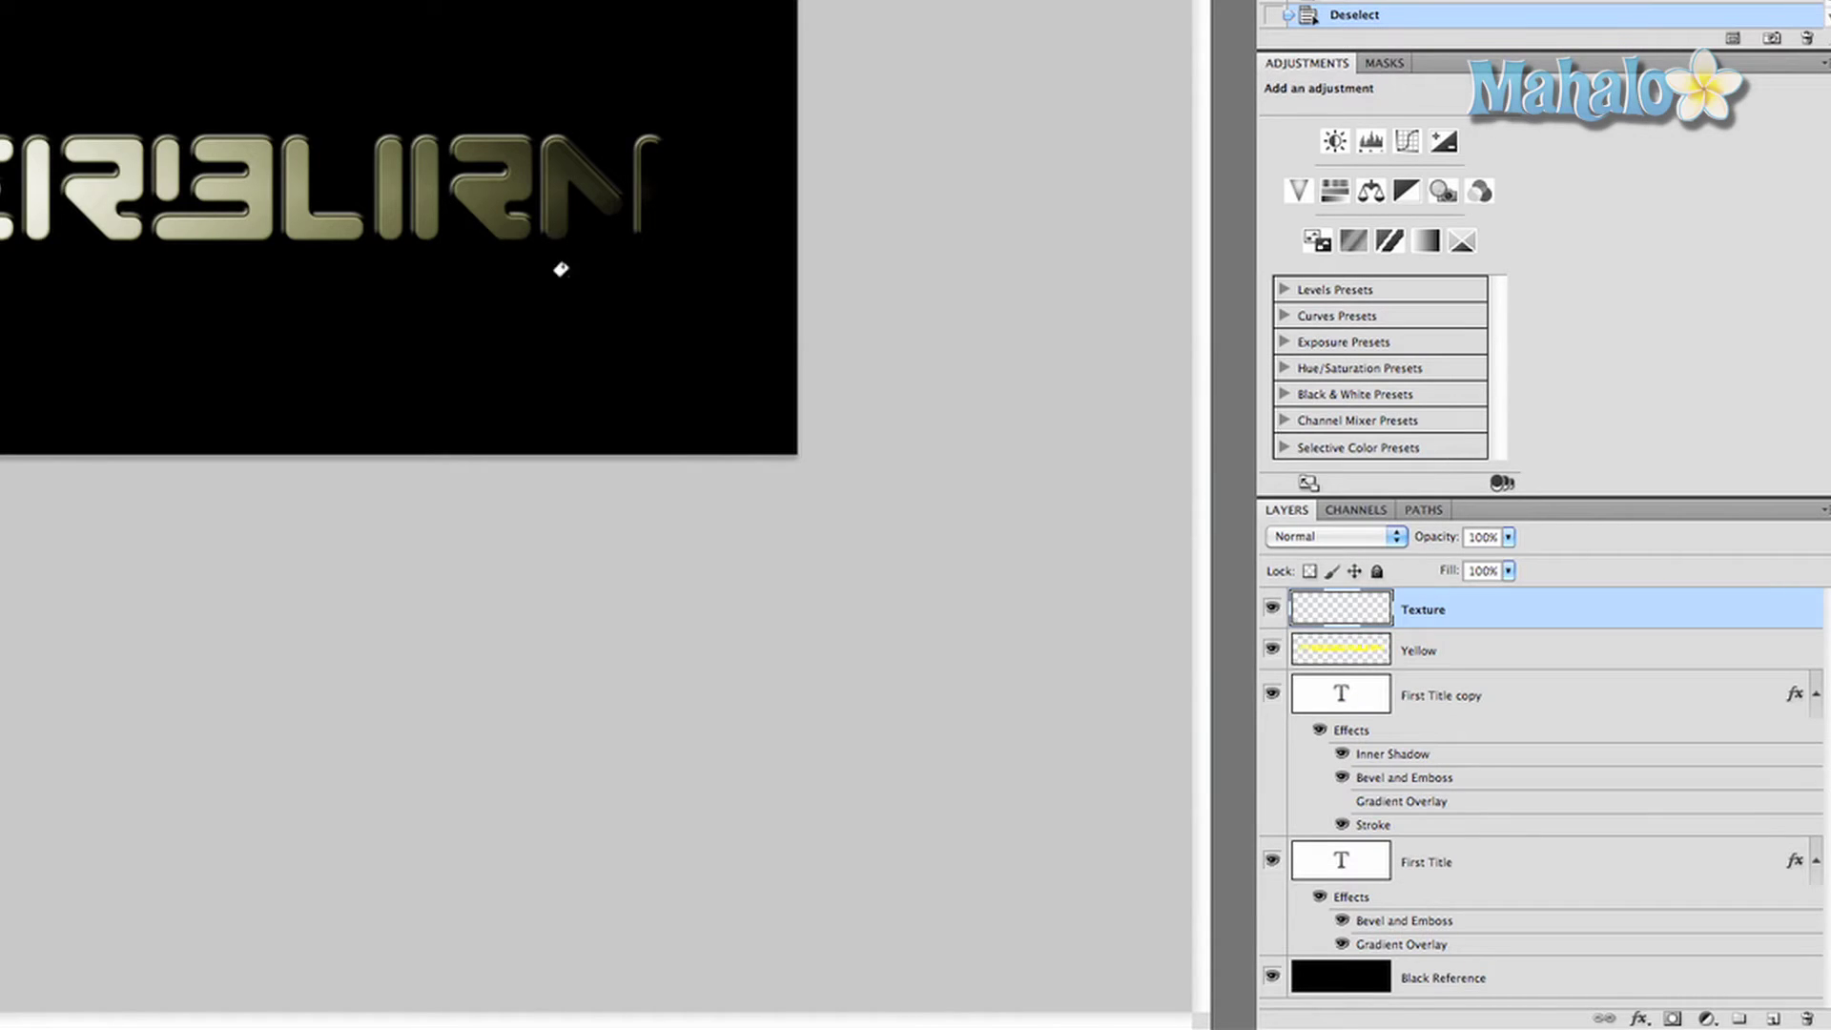
left_click(577, 292)
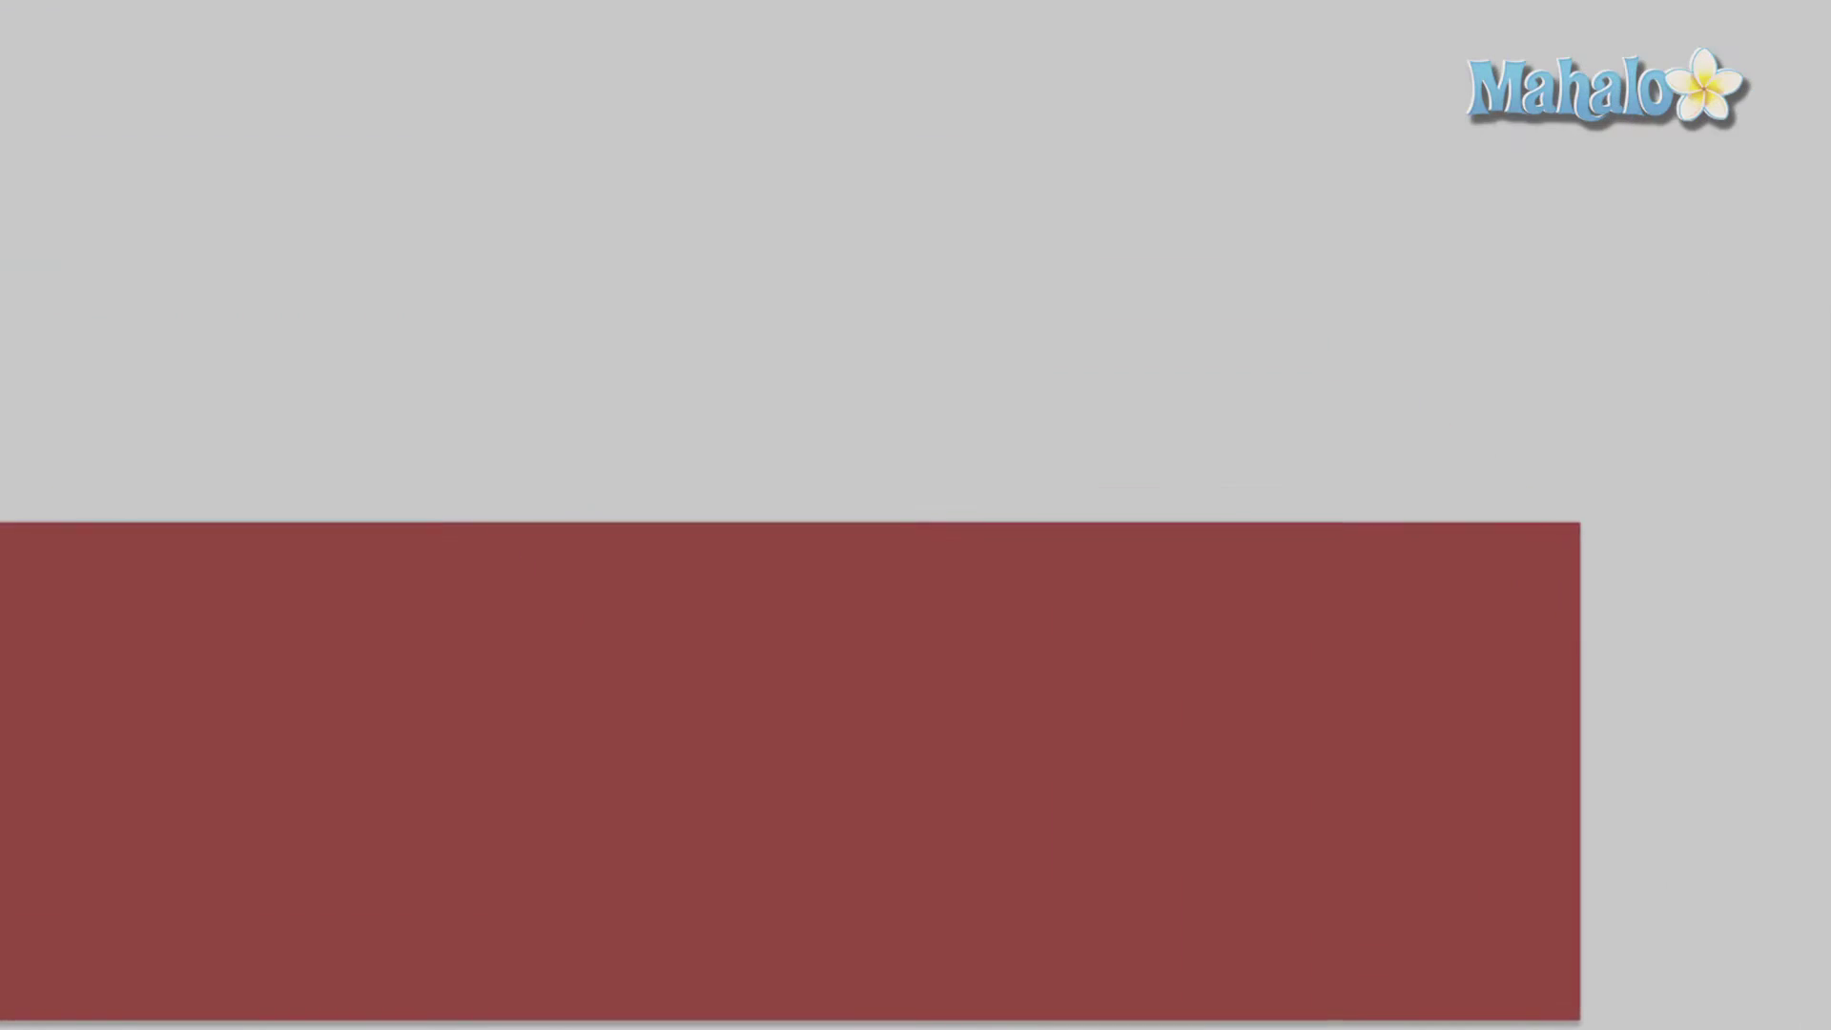
Add 70% monochromatic Gaussian noise to the Texture layer
left_click(227, 12)
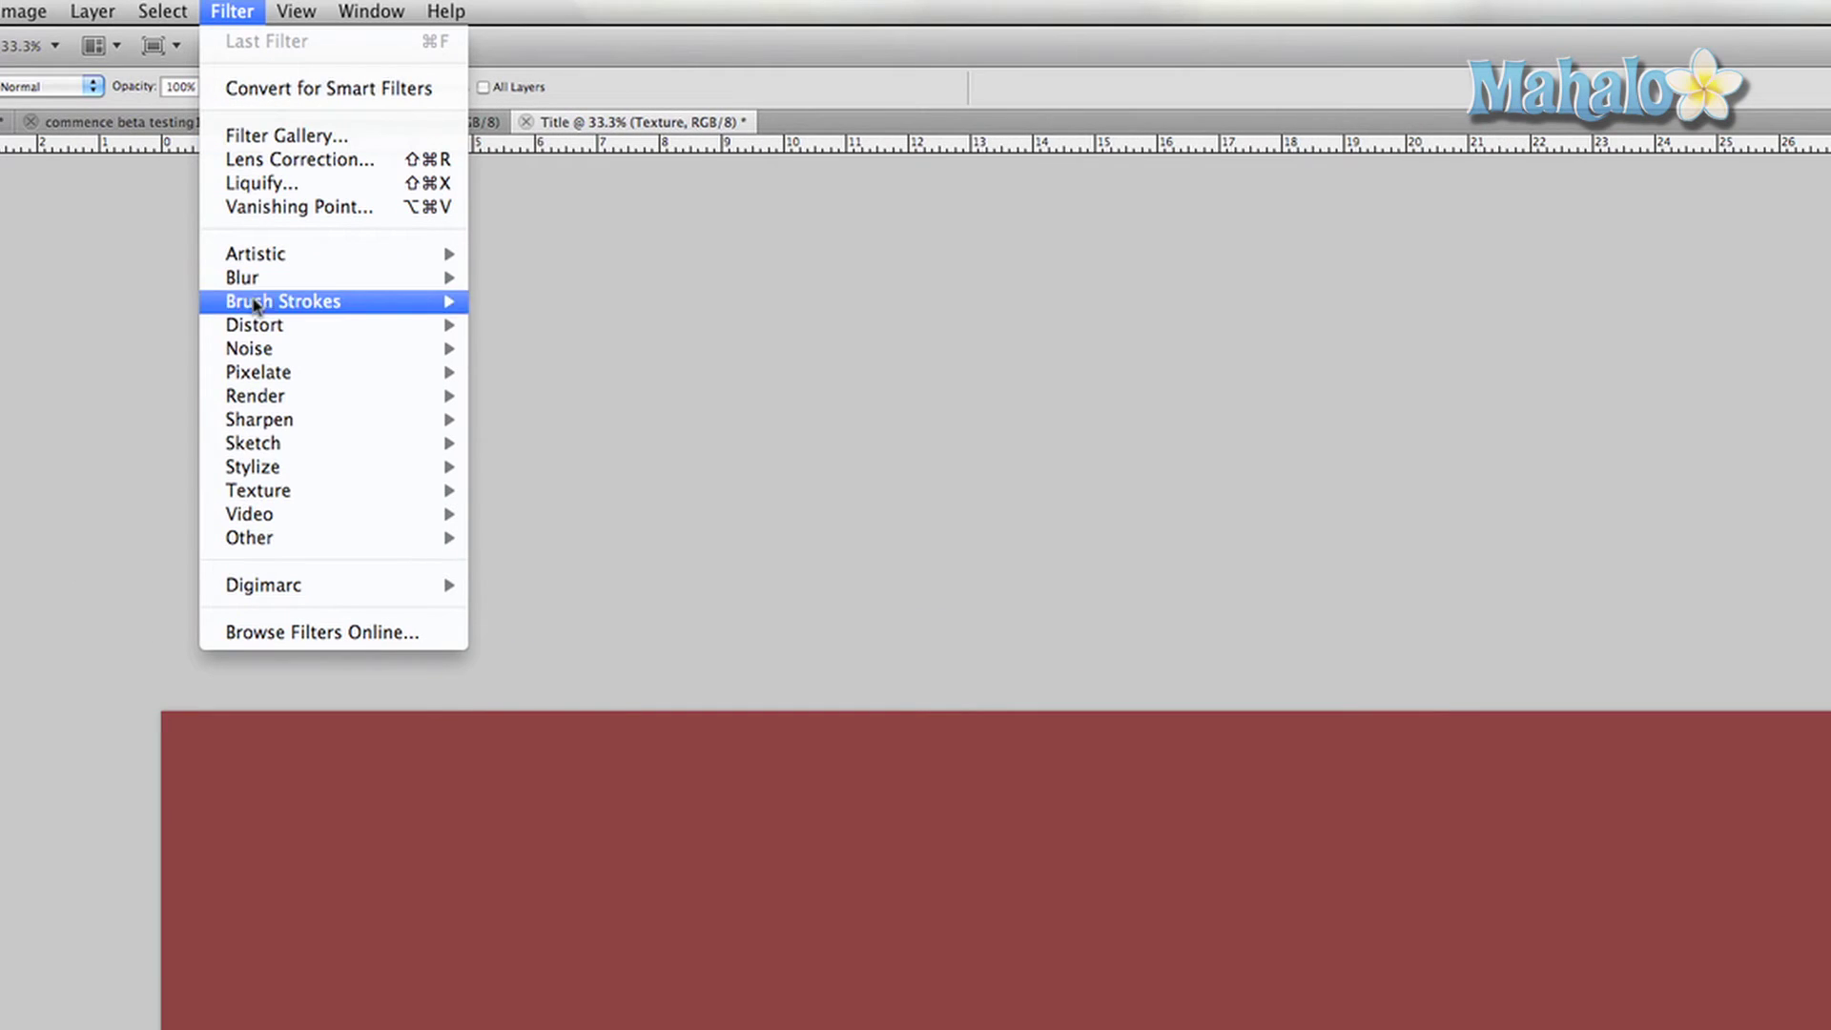
mouse_move(282, 355)
left_click(530, 351)
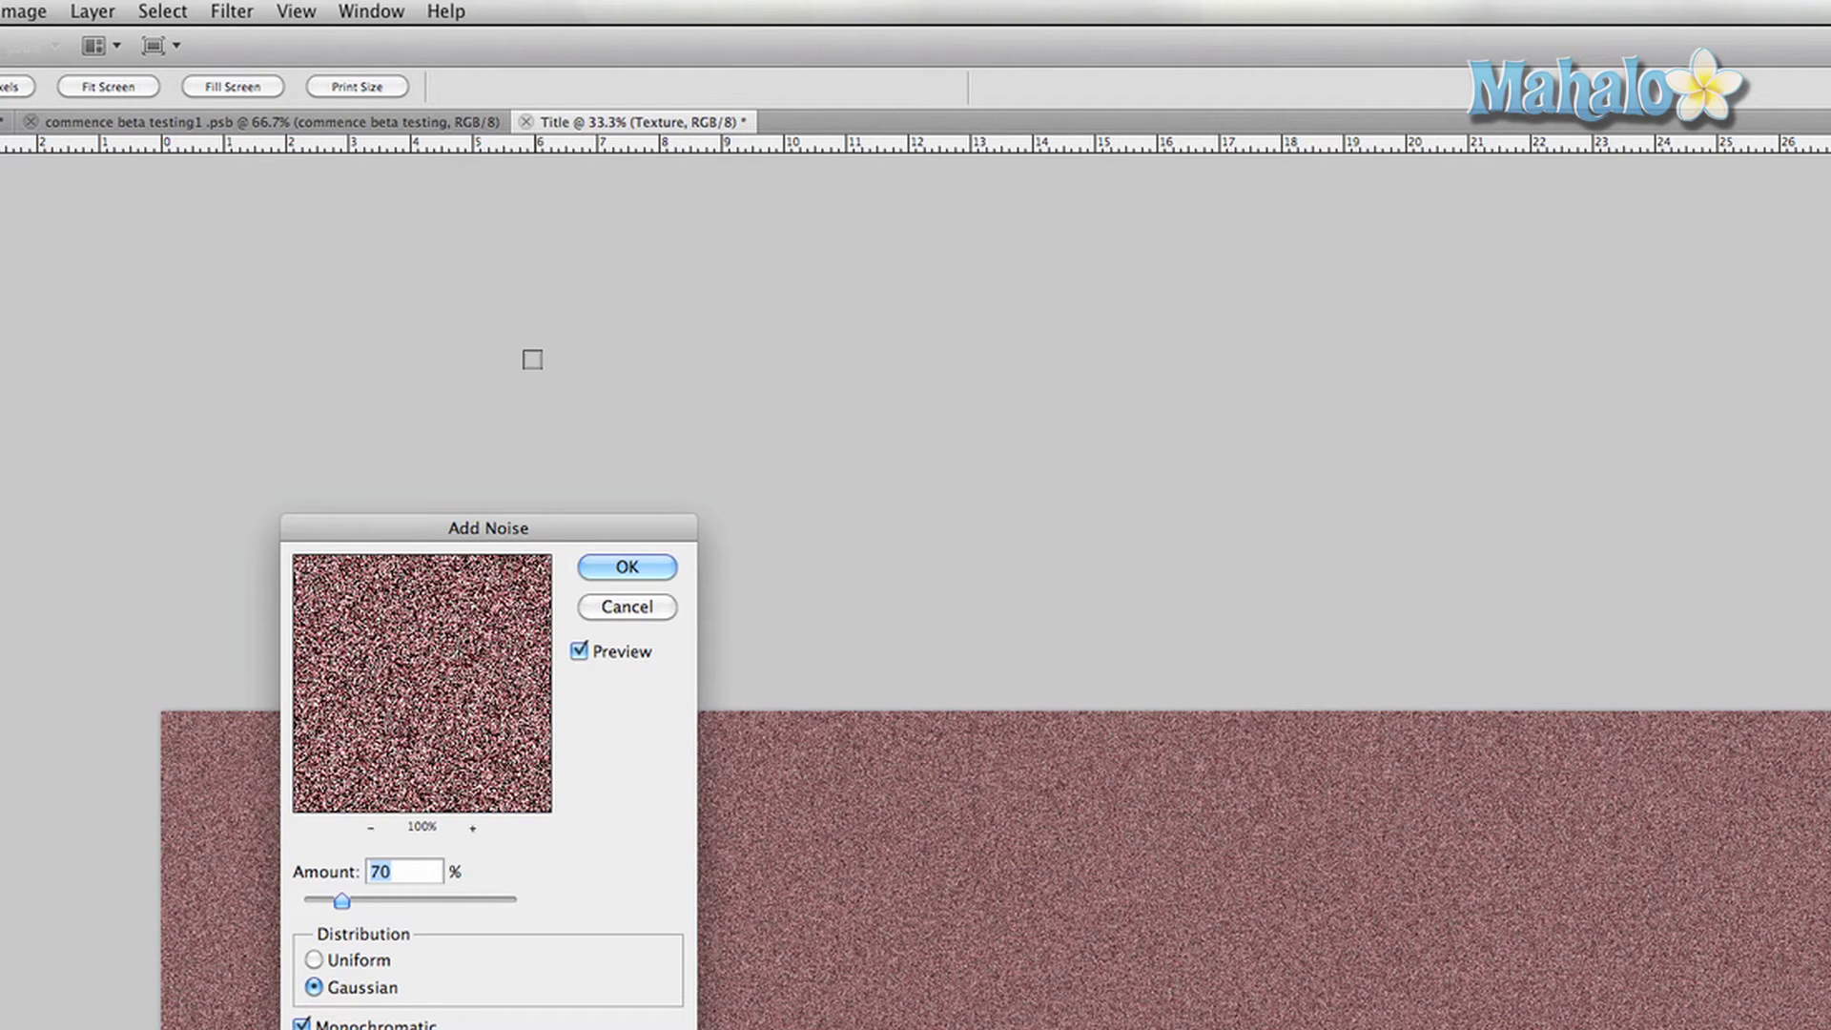
key("Return")
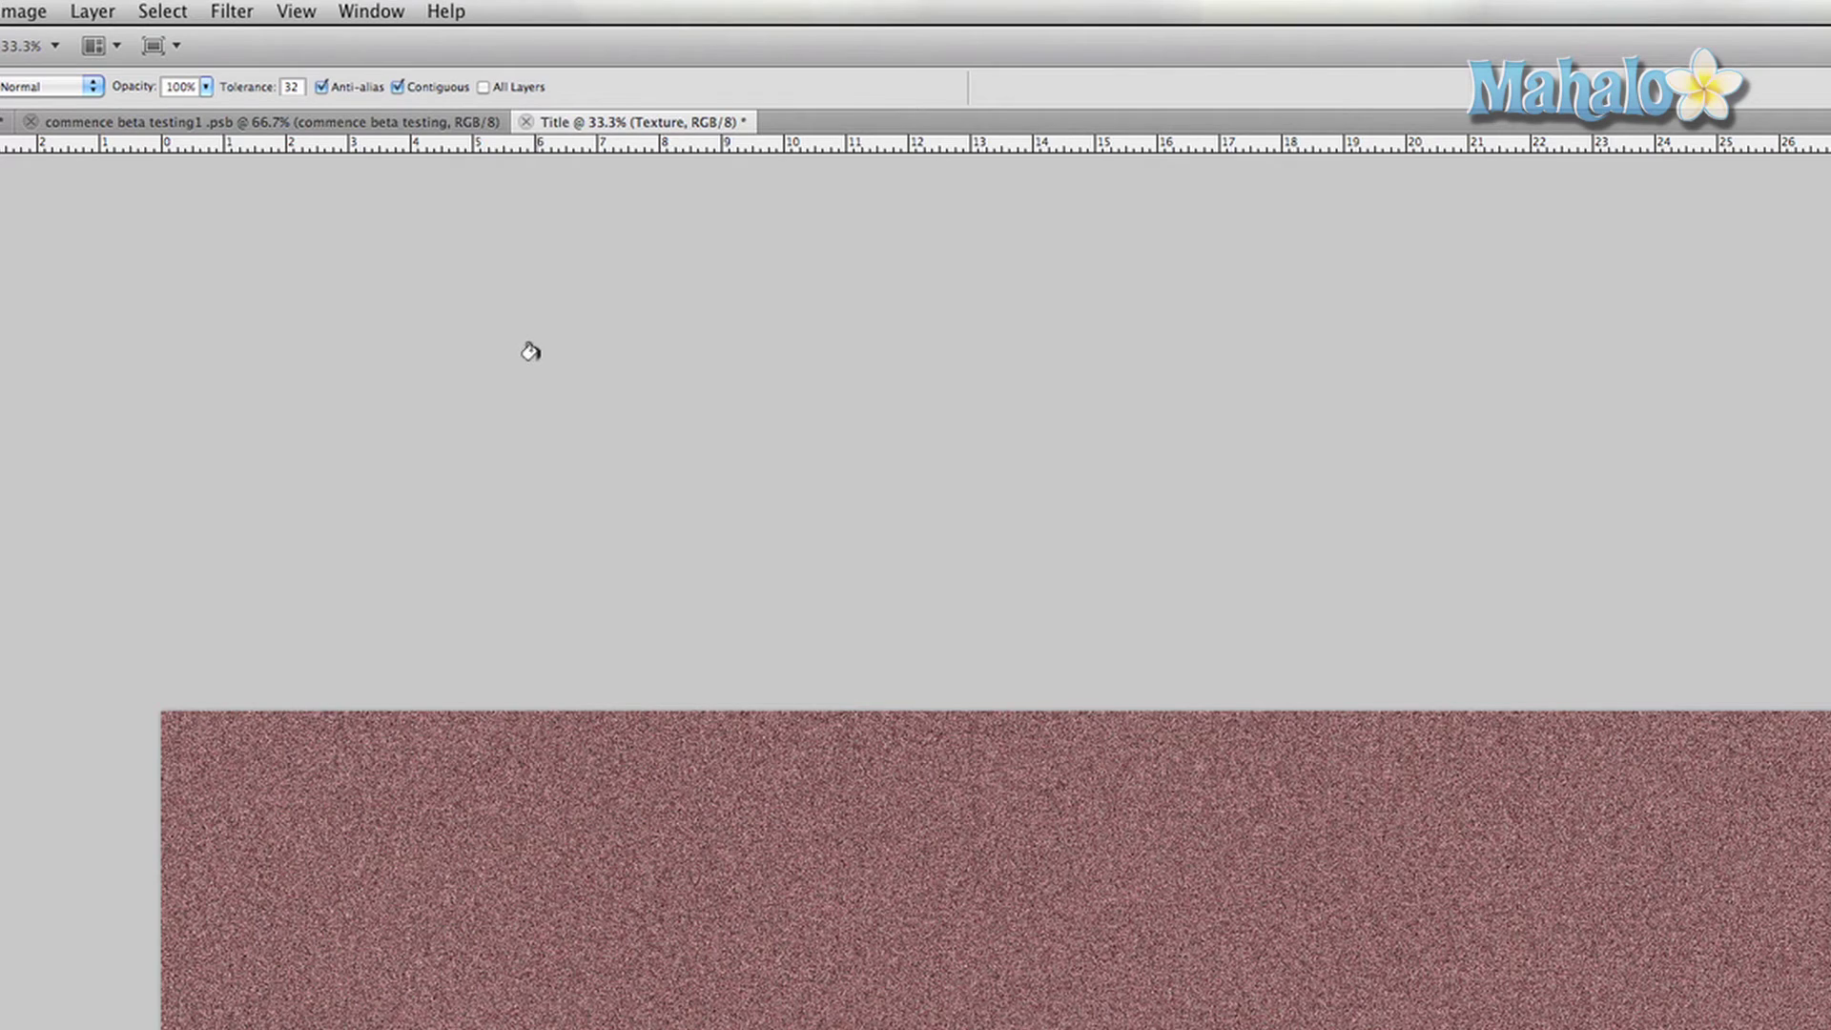
Apply a horizontal 0°, 57 px Motion Blur to the noise
left_click(229, 11)
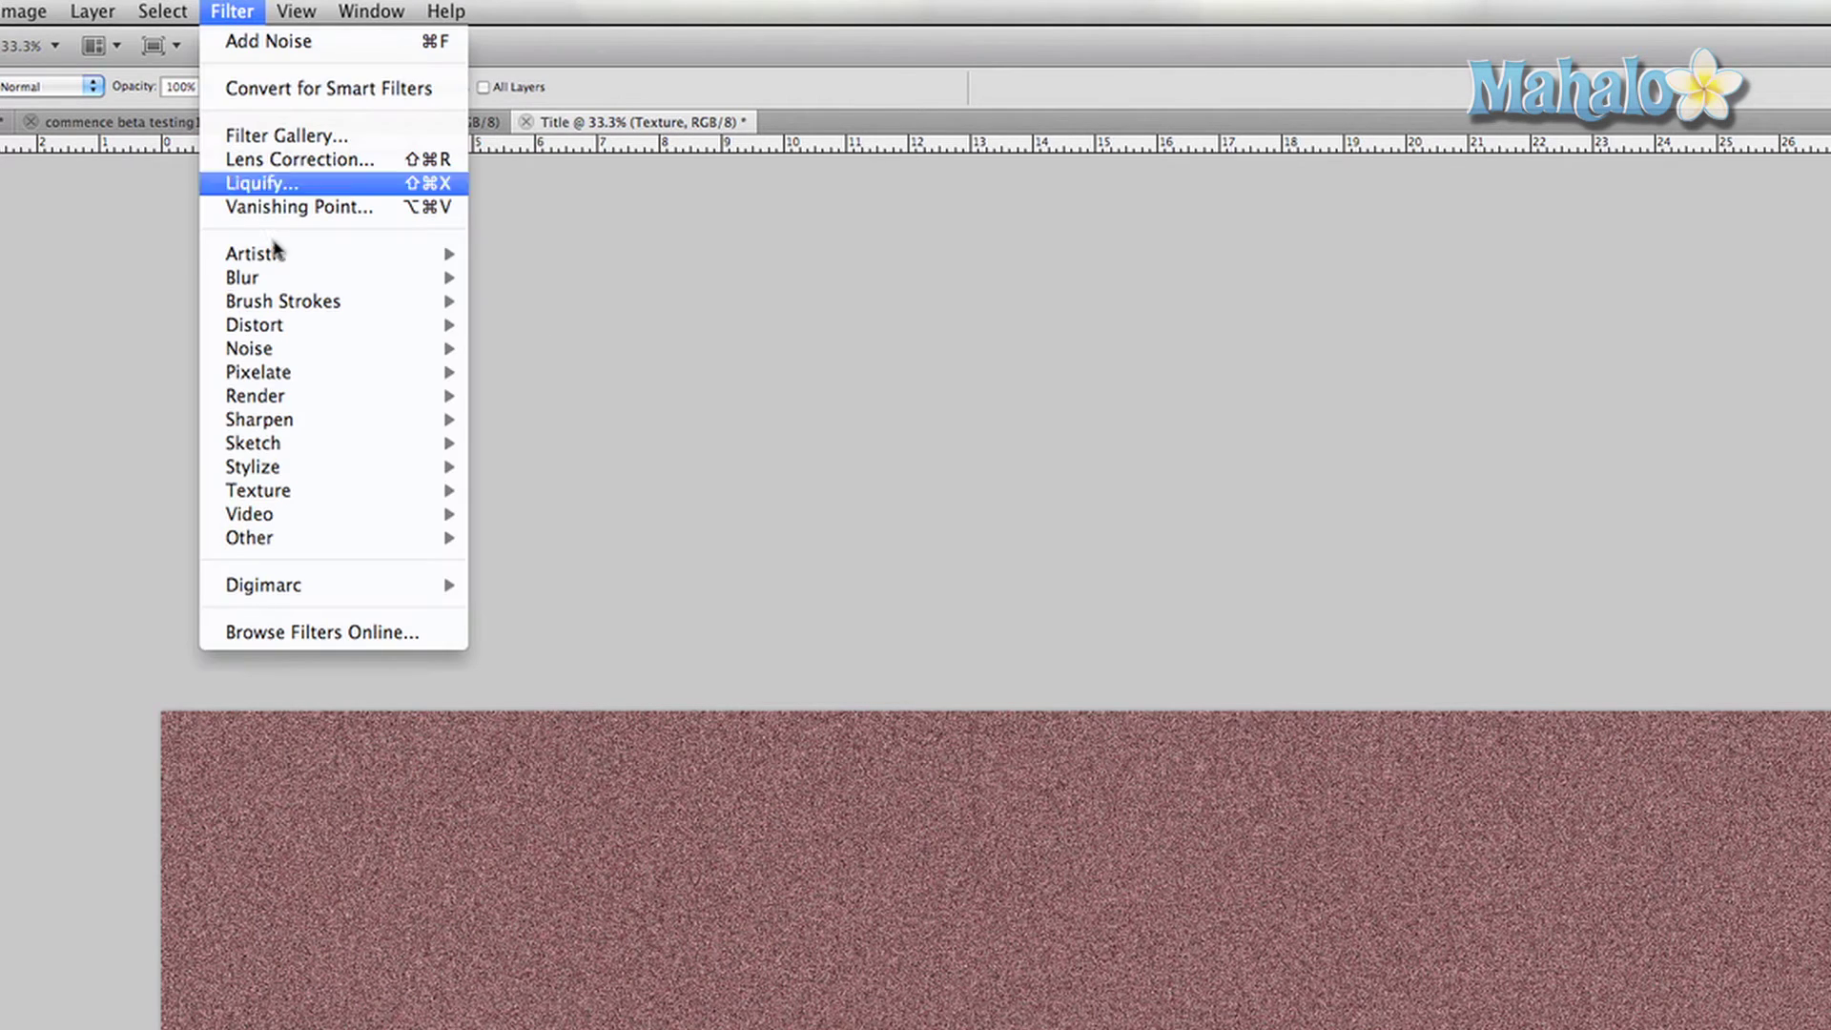
mouse_move(275, 257)
mouse_move(445, 286)
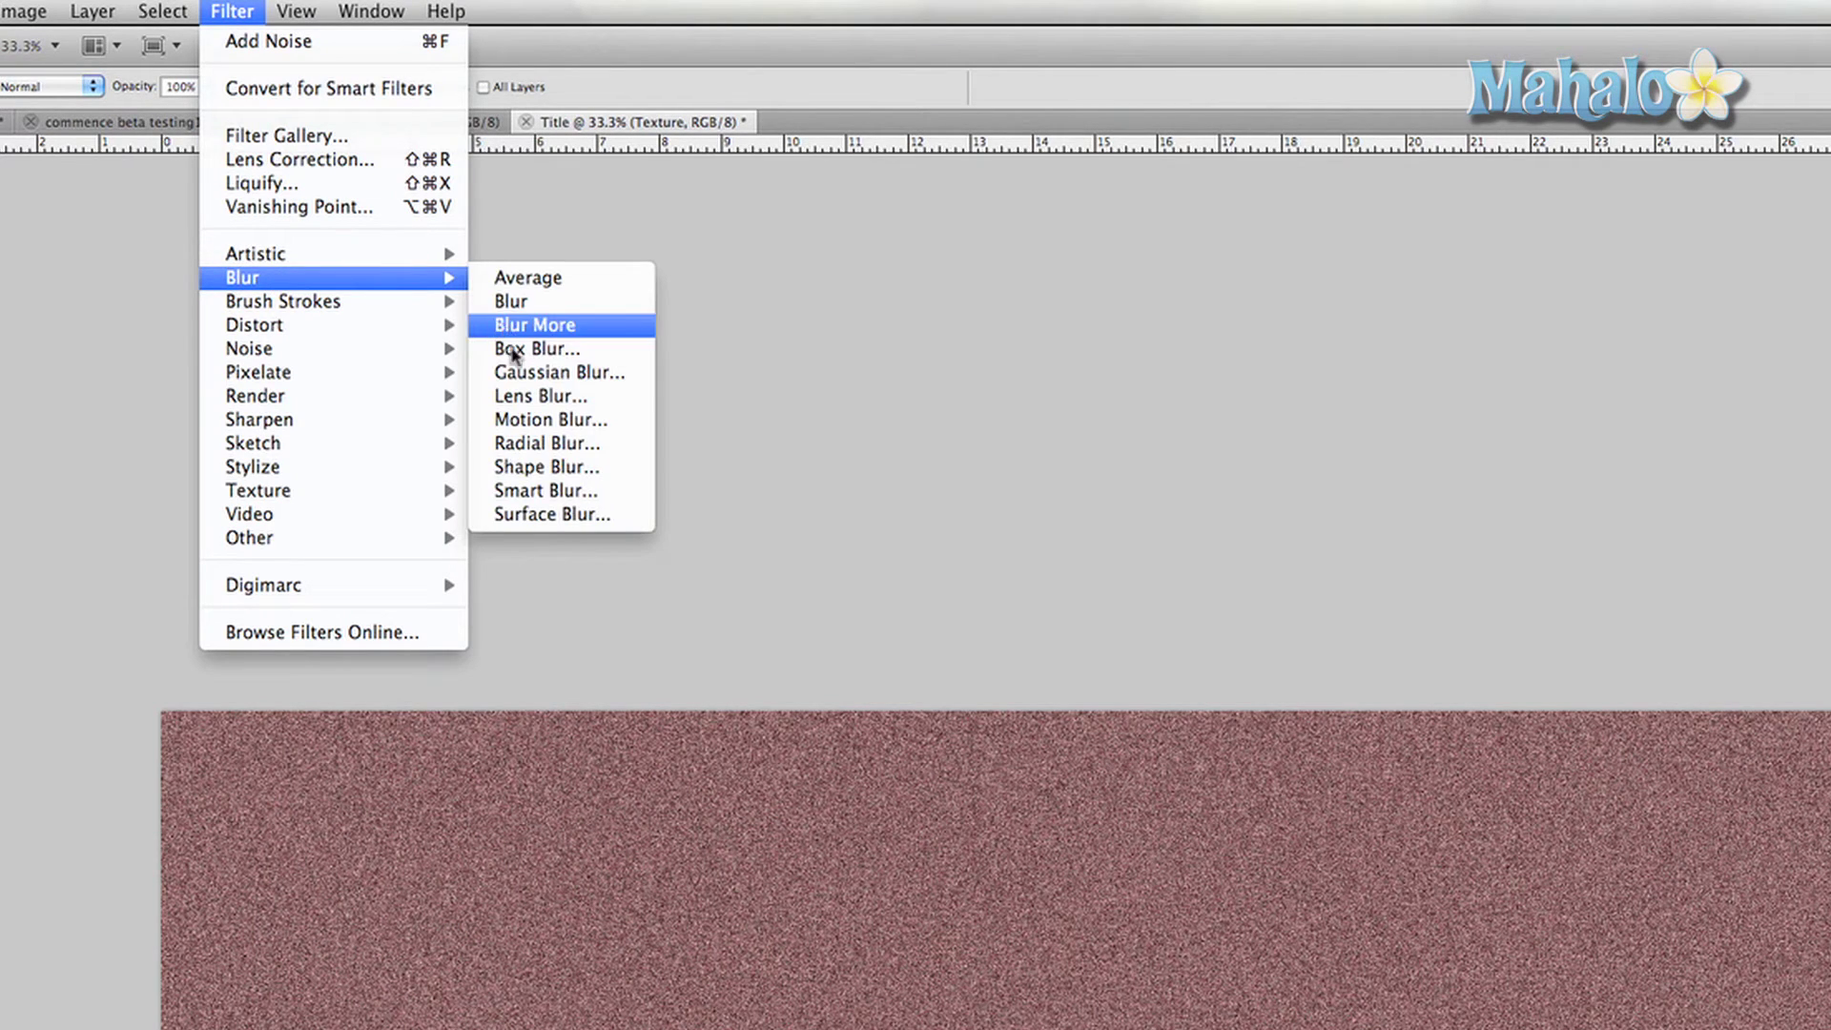
left_click(530, 421)
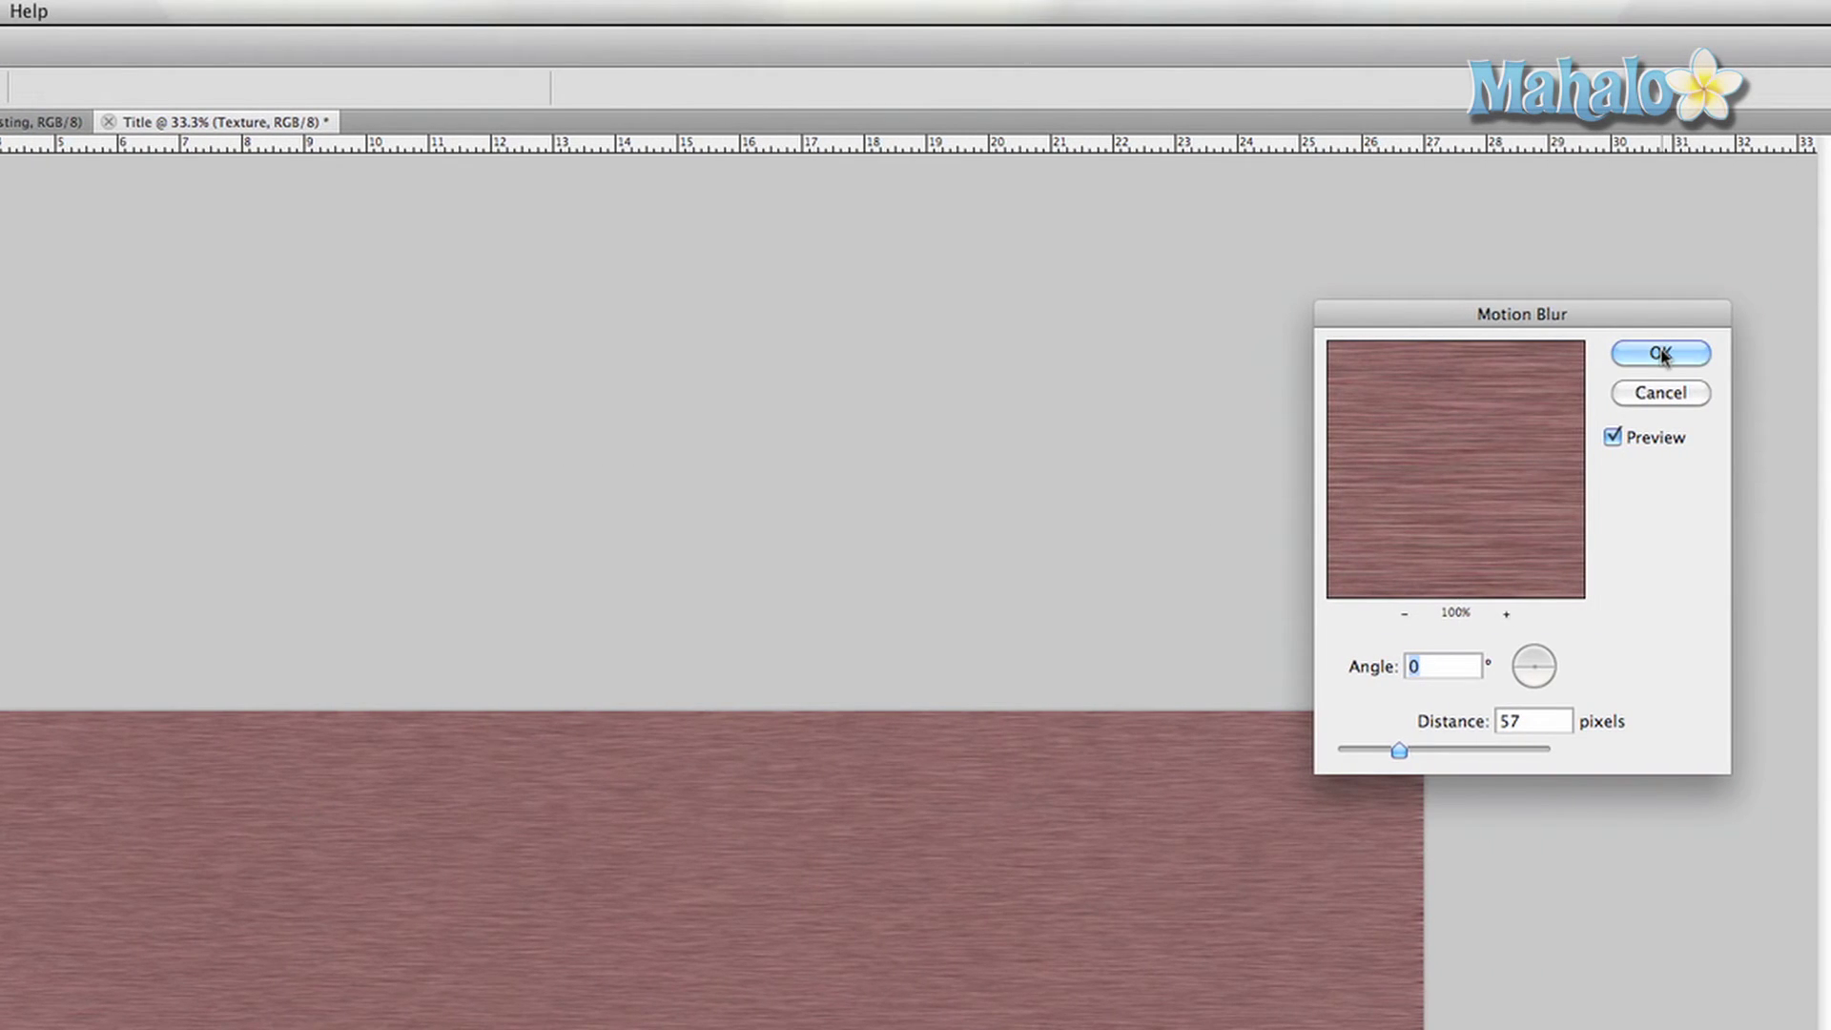
left_click(1660, 354)
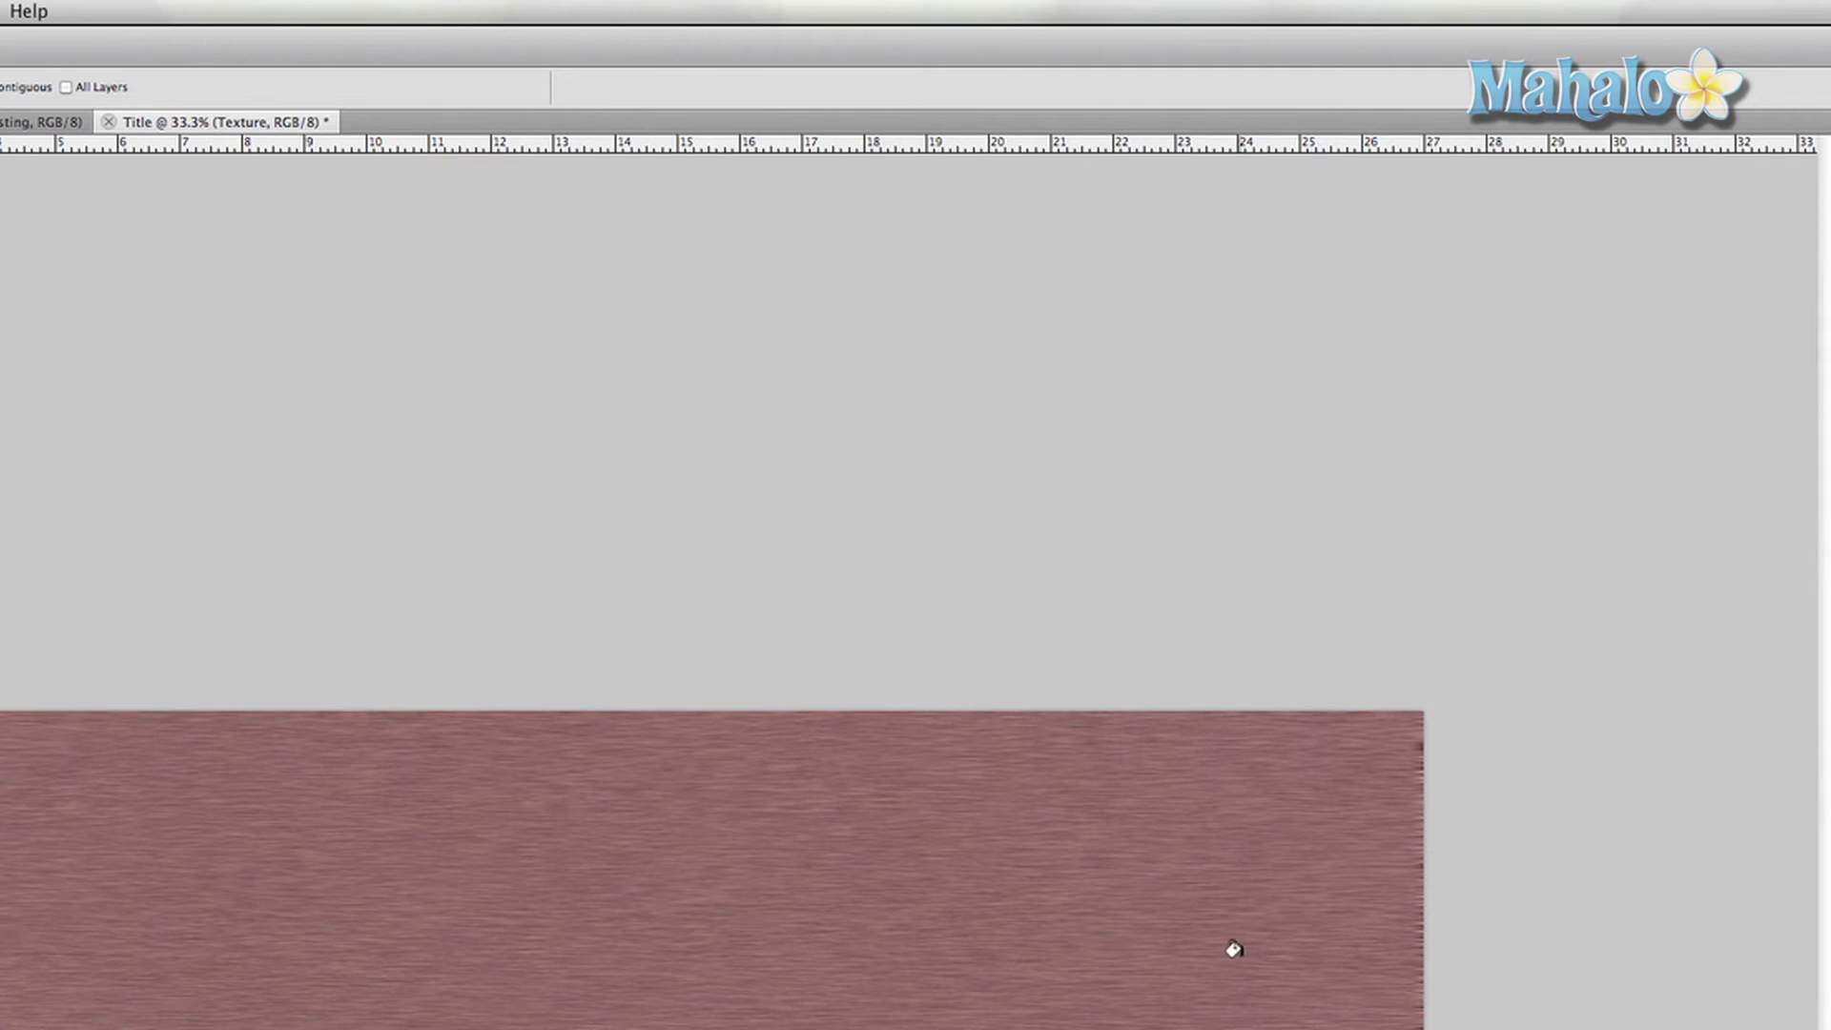
Sharpen the texture with Unsharp Mask at 42%, 7.8 px radius
left_click(518, 10)
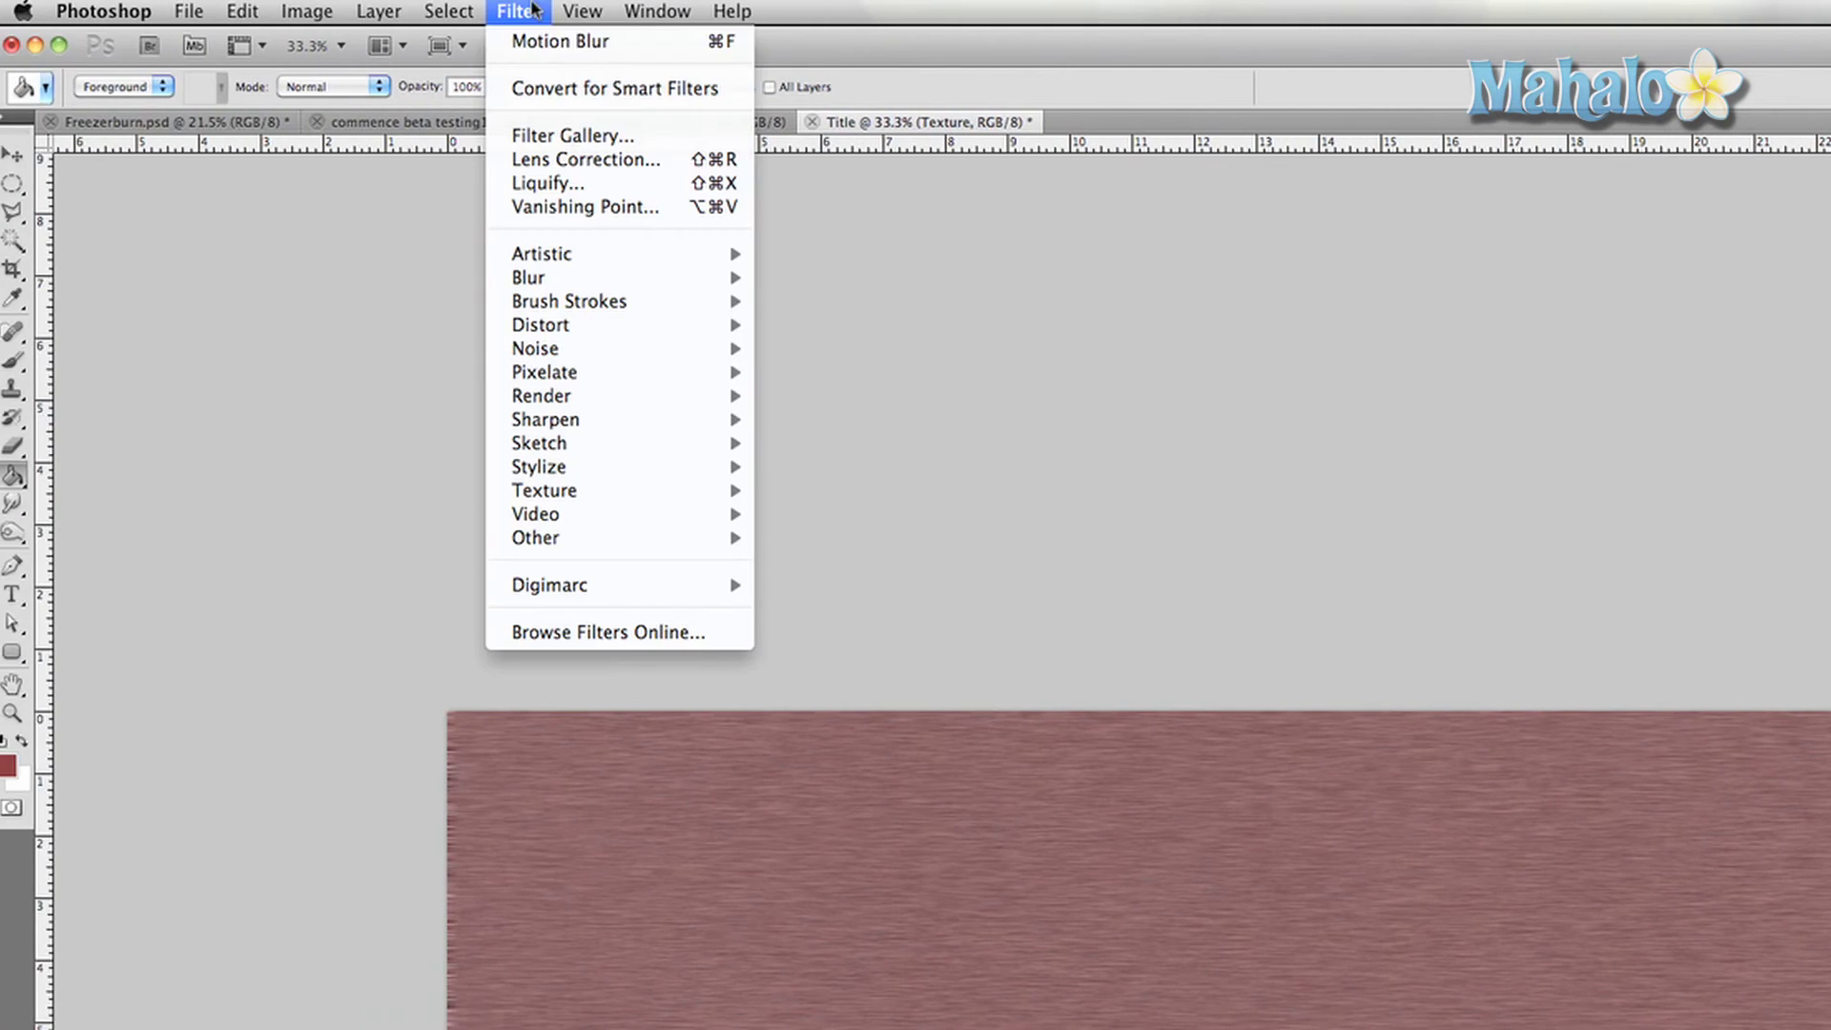
mouse_move(673, 370)
mouse_move(673, 426)
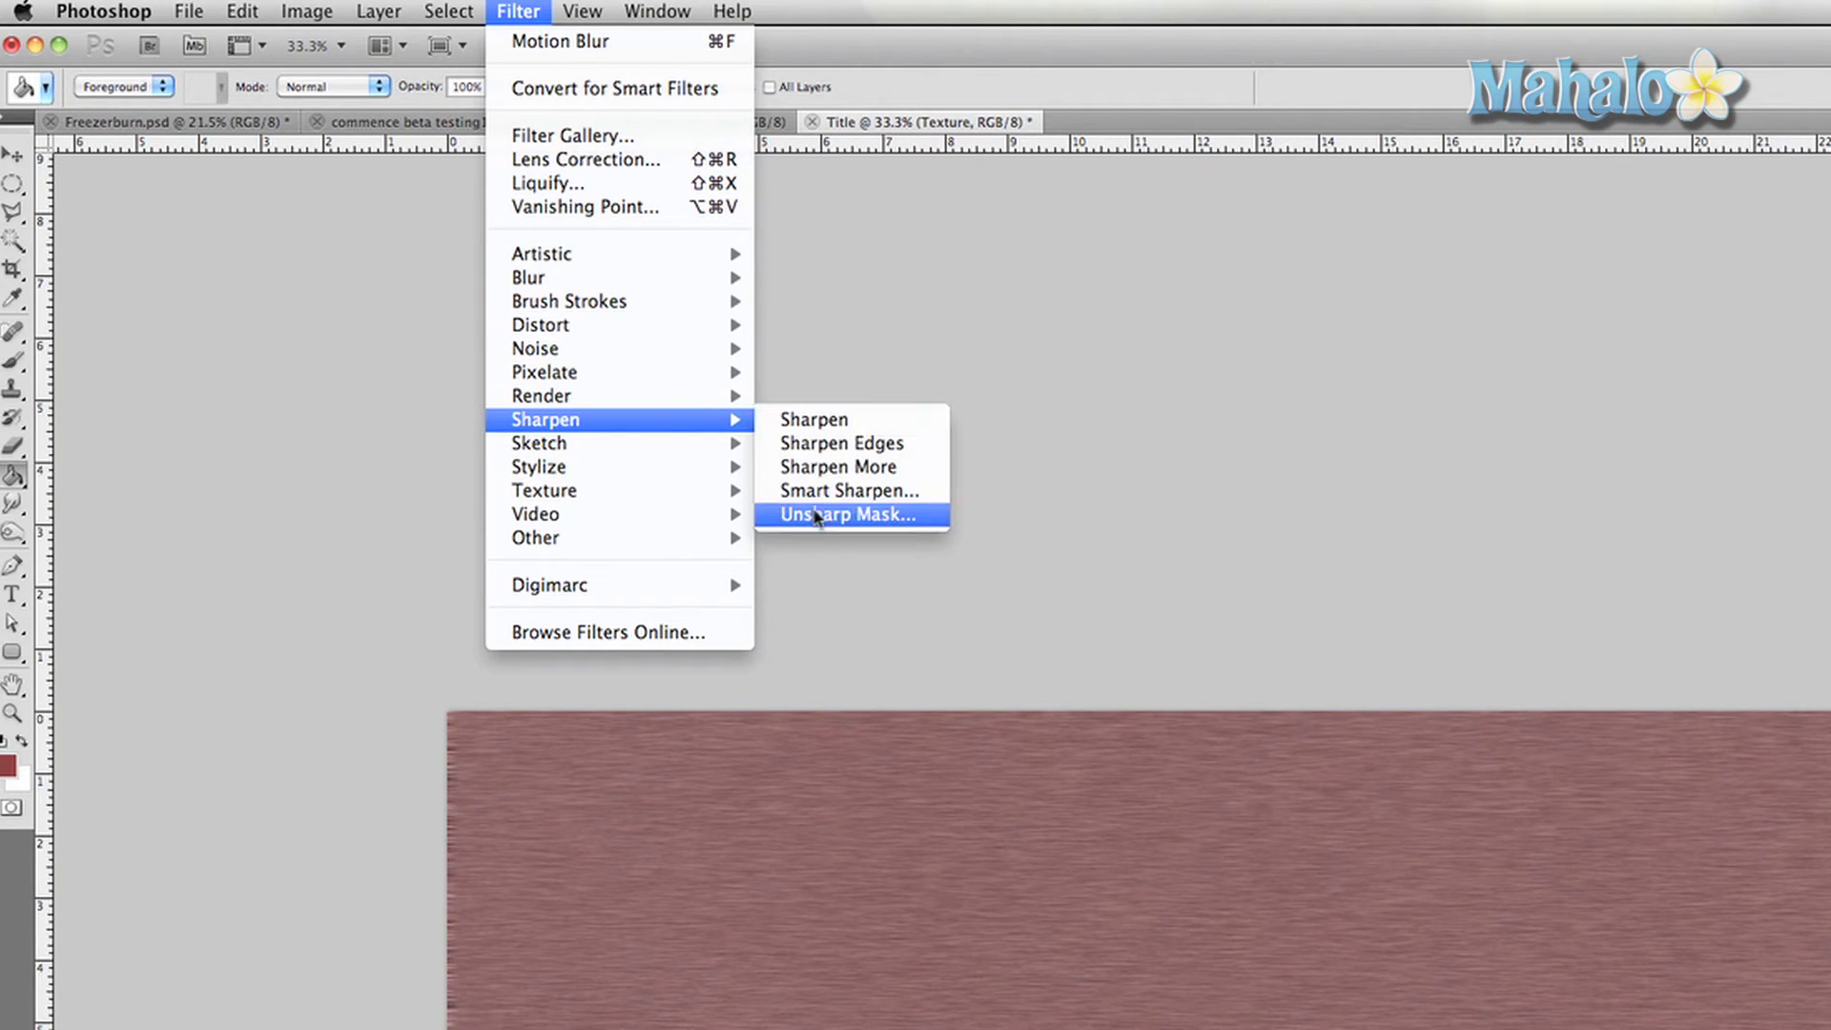
left_click(817, 516)
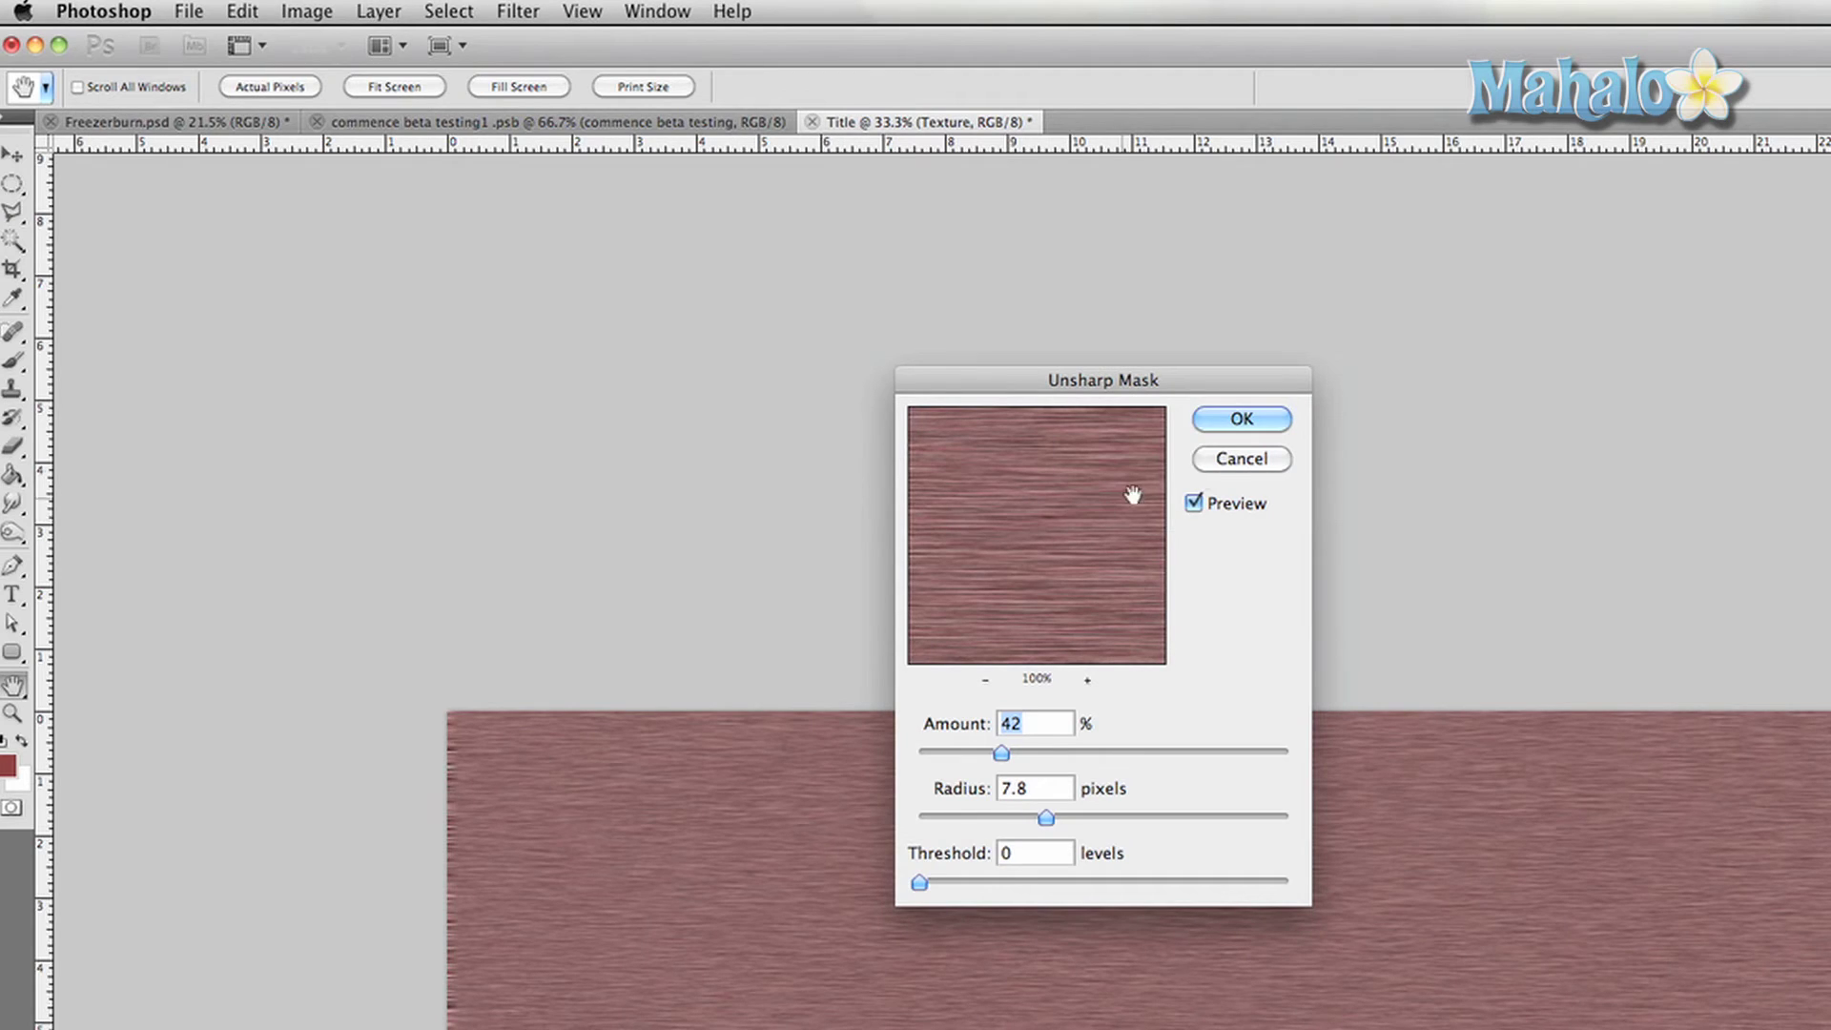
left_click(1241, 423)
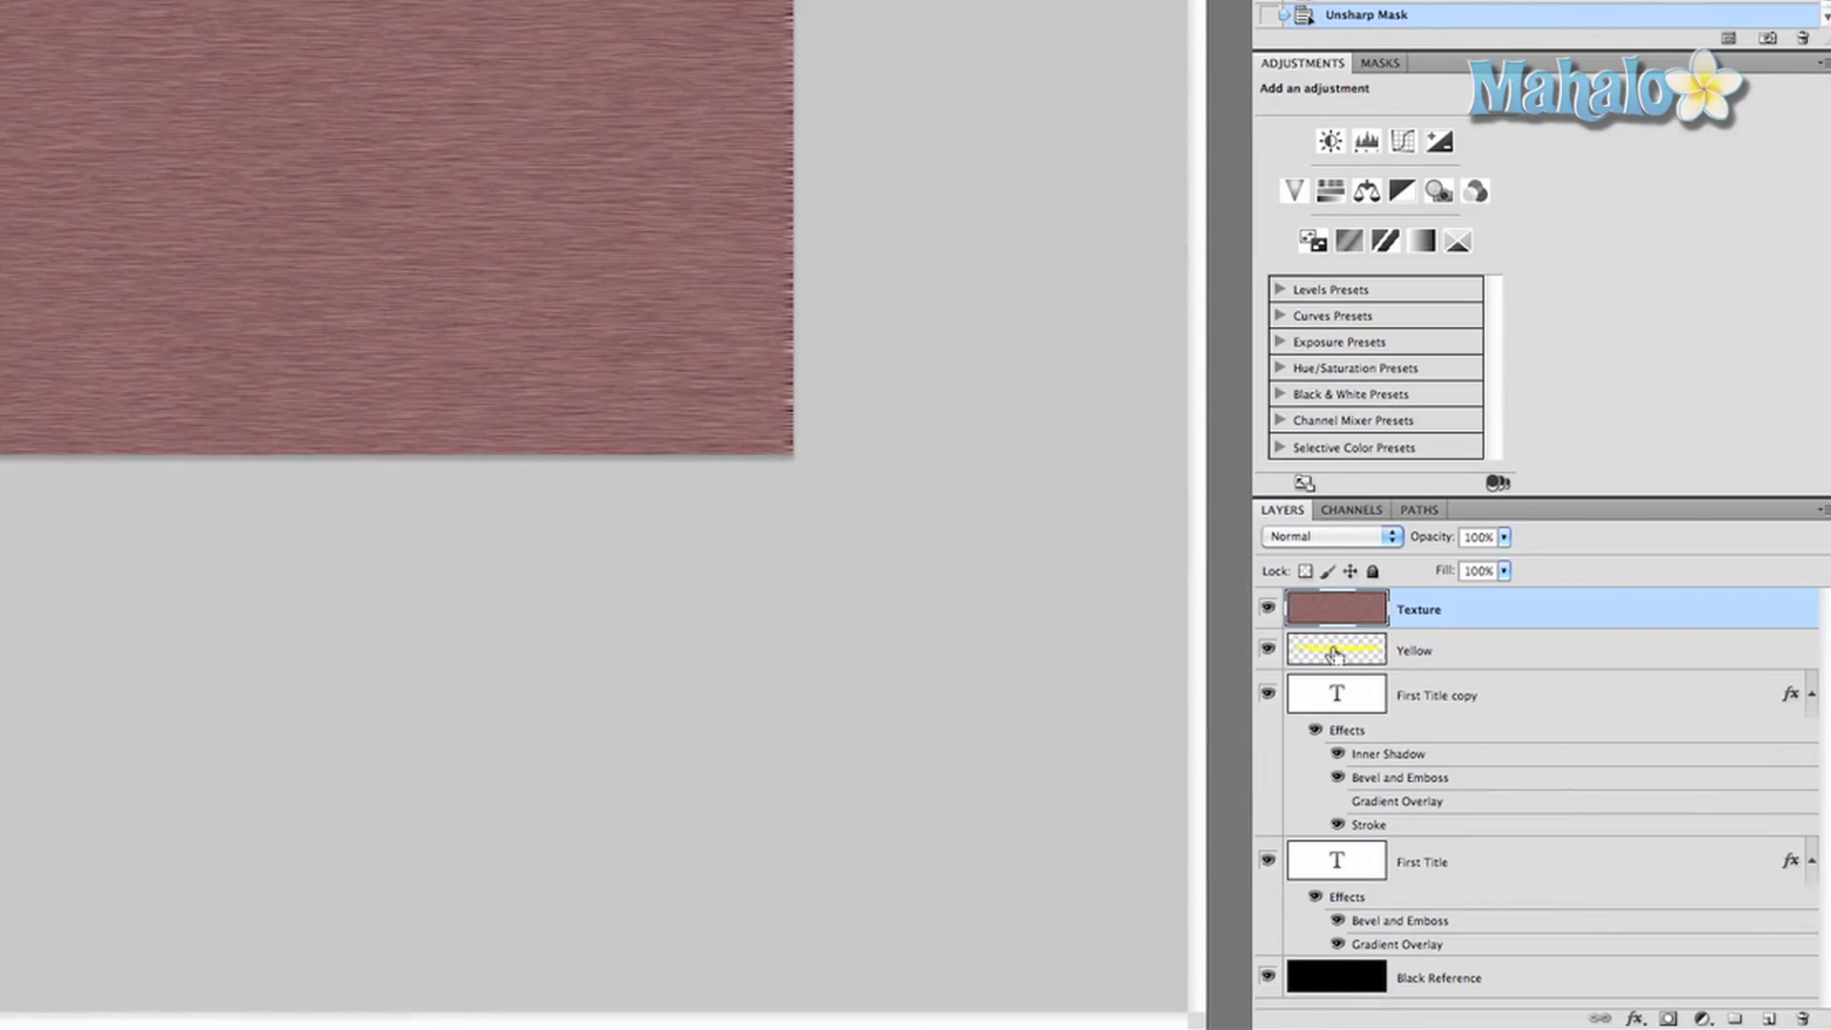
Mask the Texture layer to the Yellow layer's letter shapes and set it to Overlay
left_click(1335, 654, "super")
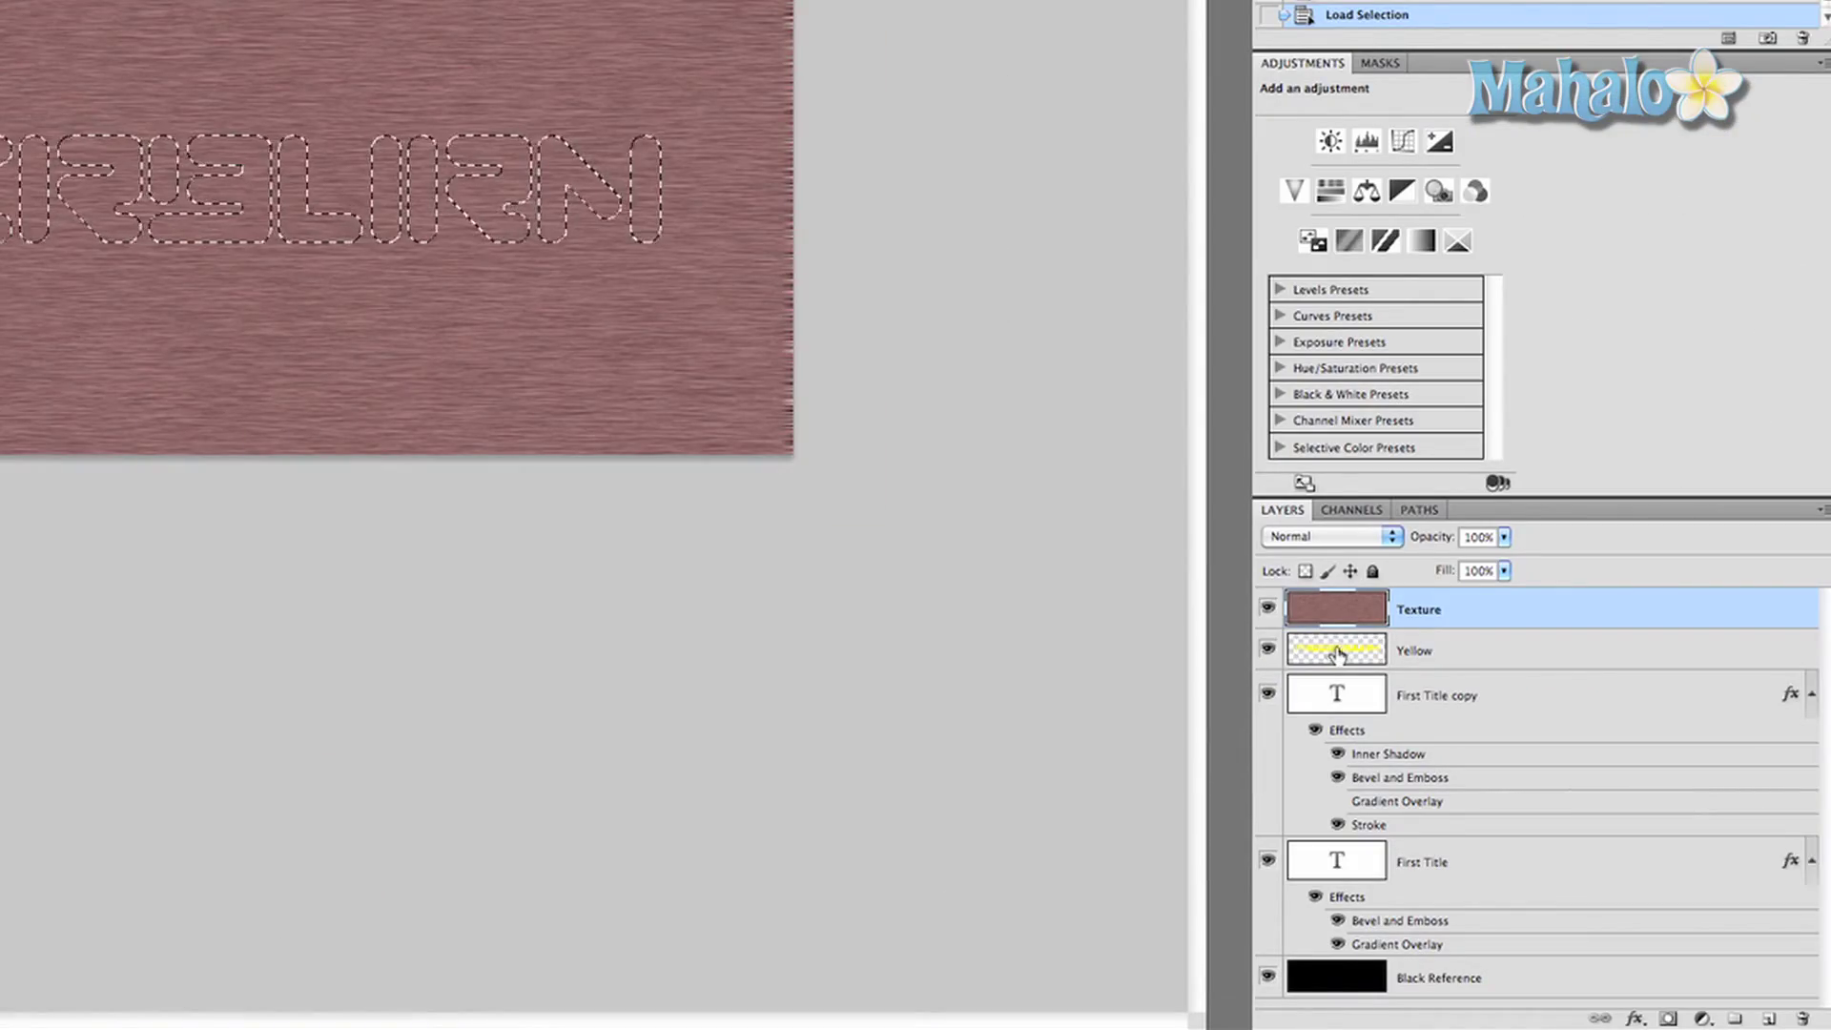
left_click(1668, 1018)
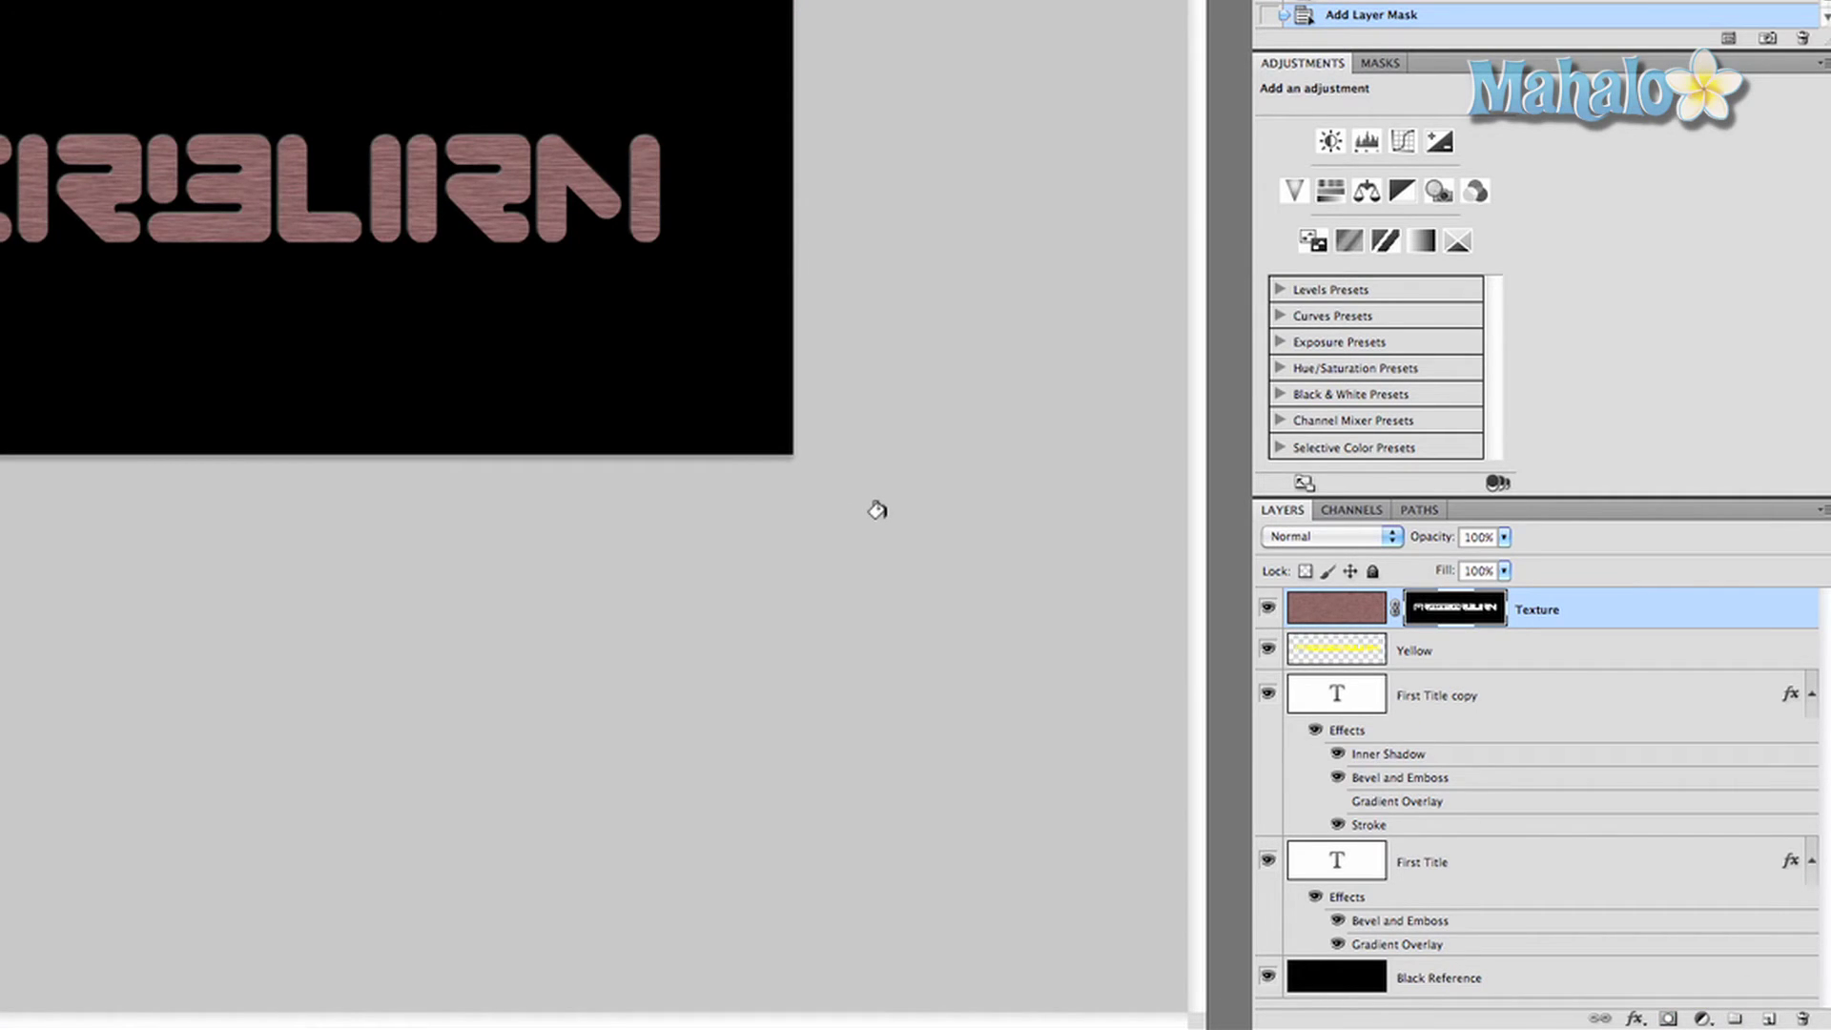
left_click(1354, 536)
left_click(1402, 536)
left_click(1359, 540)
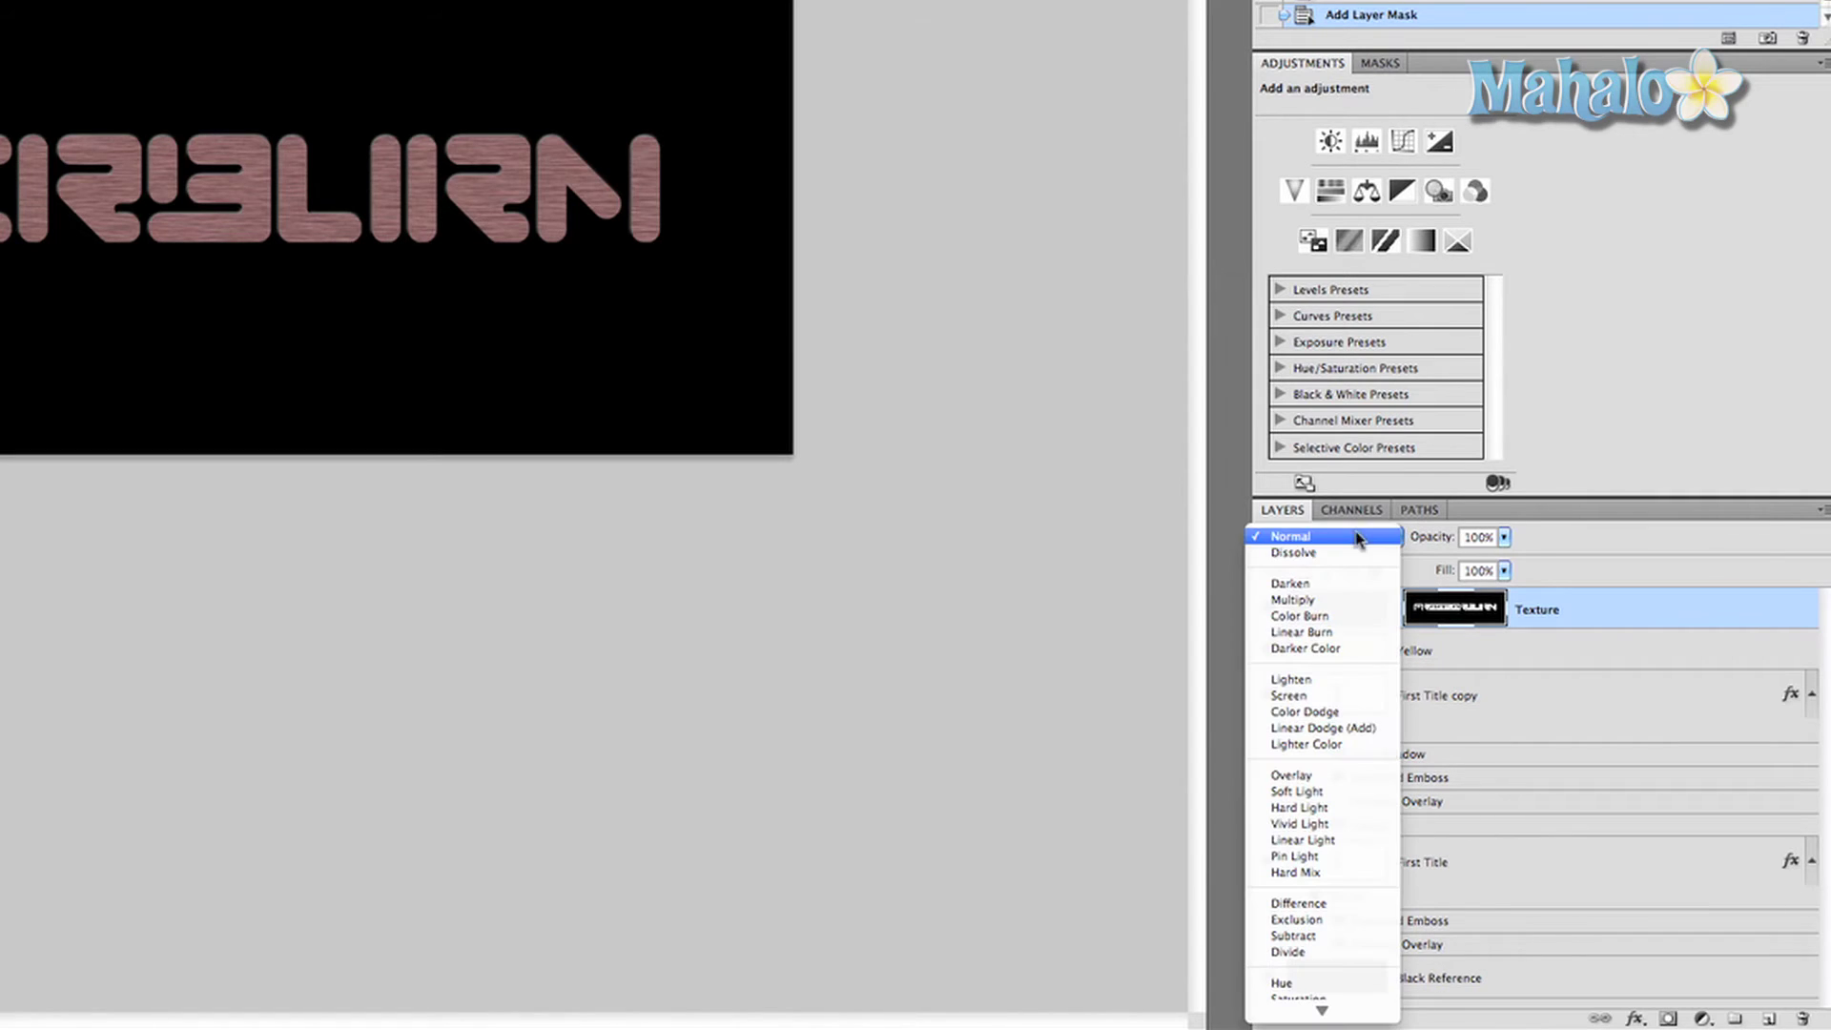
left_click(1293, 776)
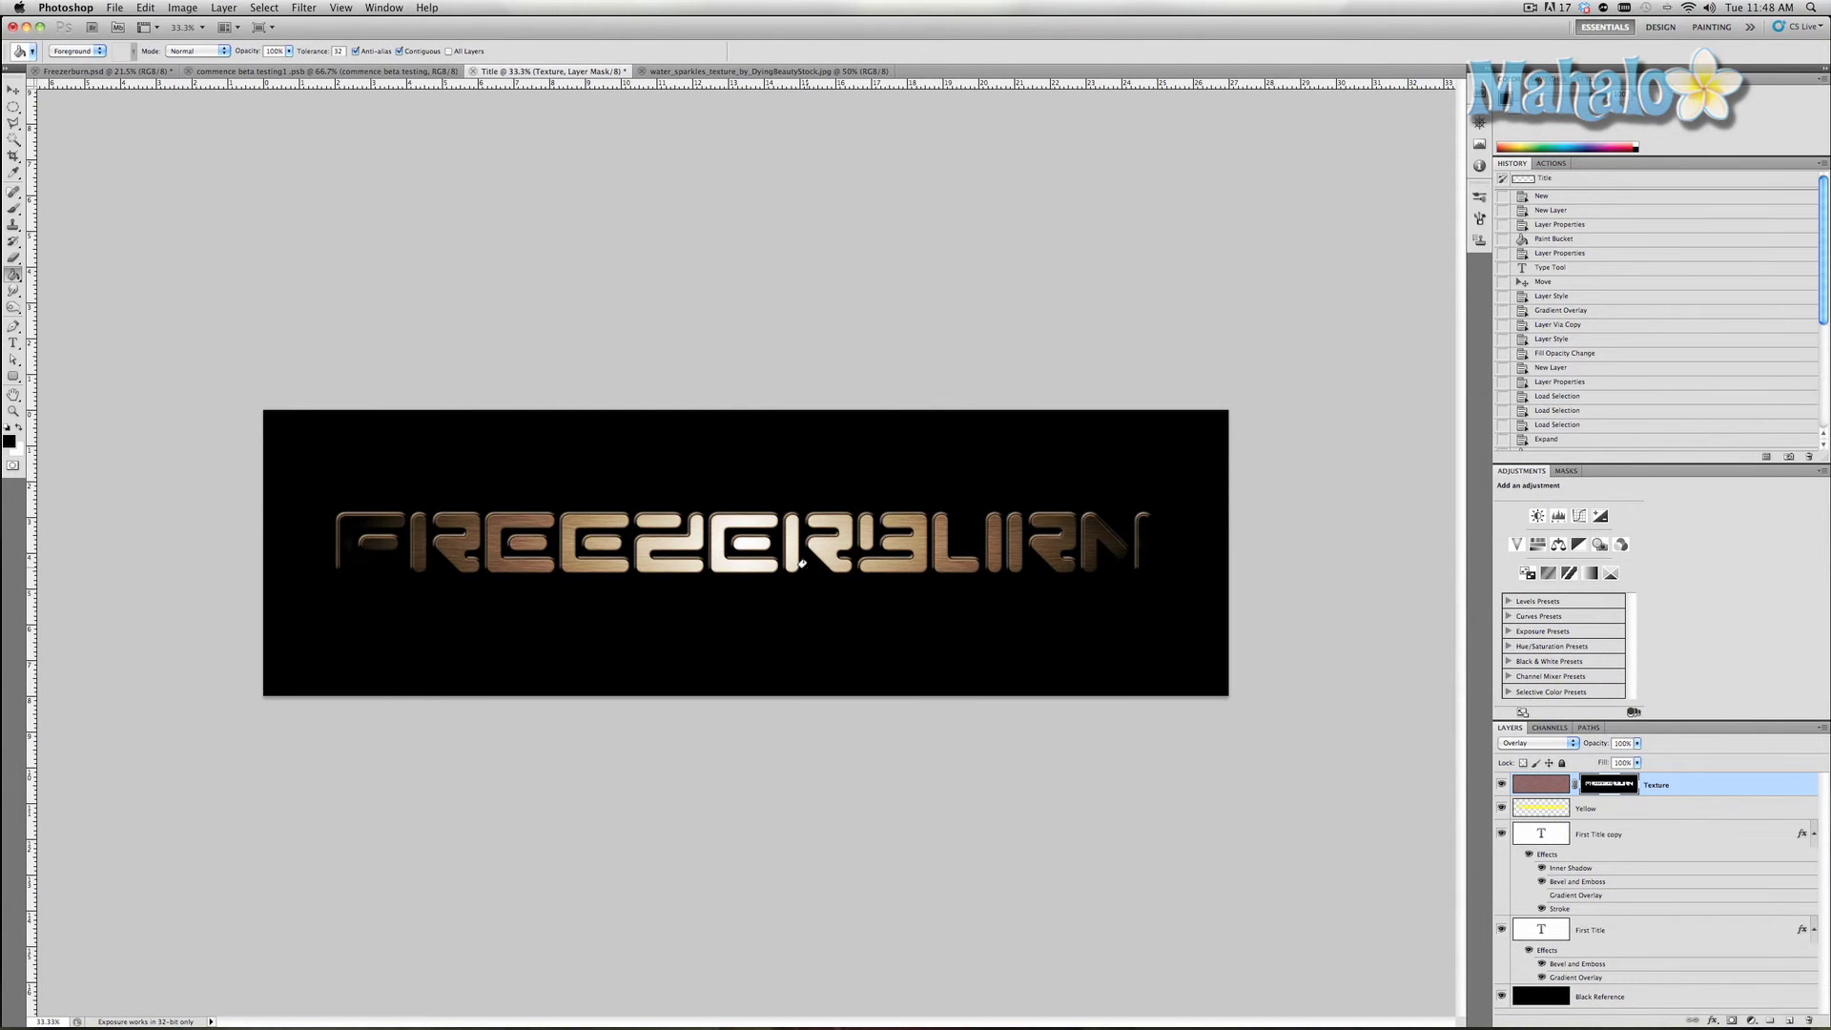
key("b")
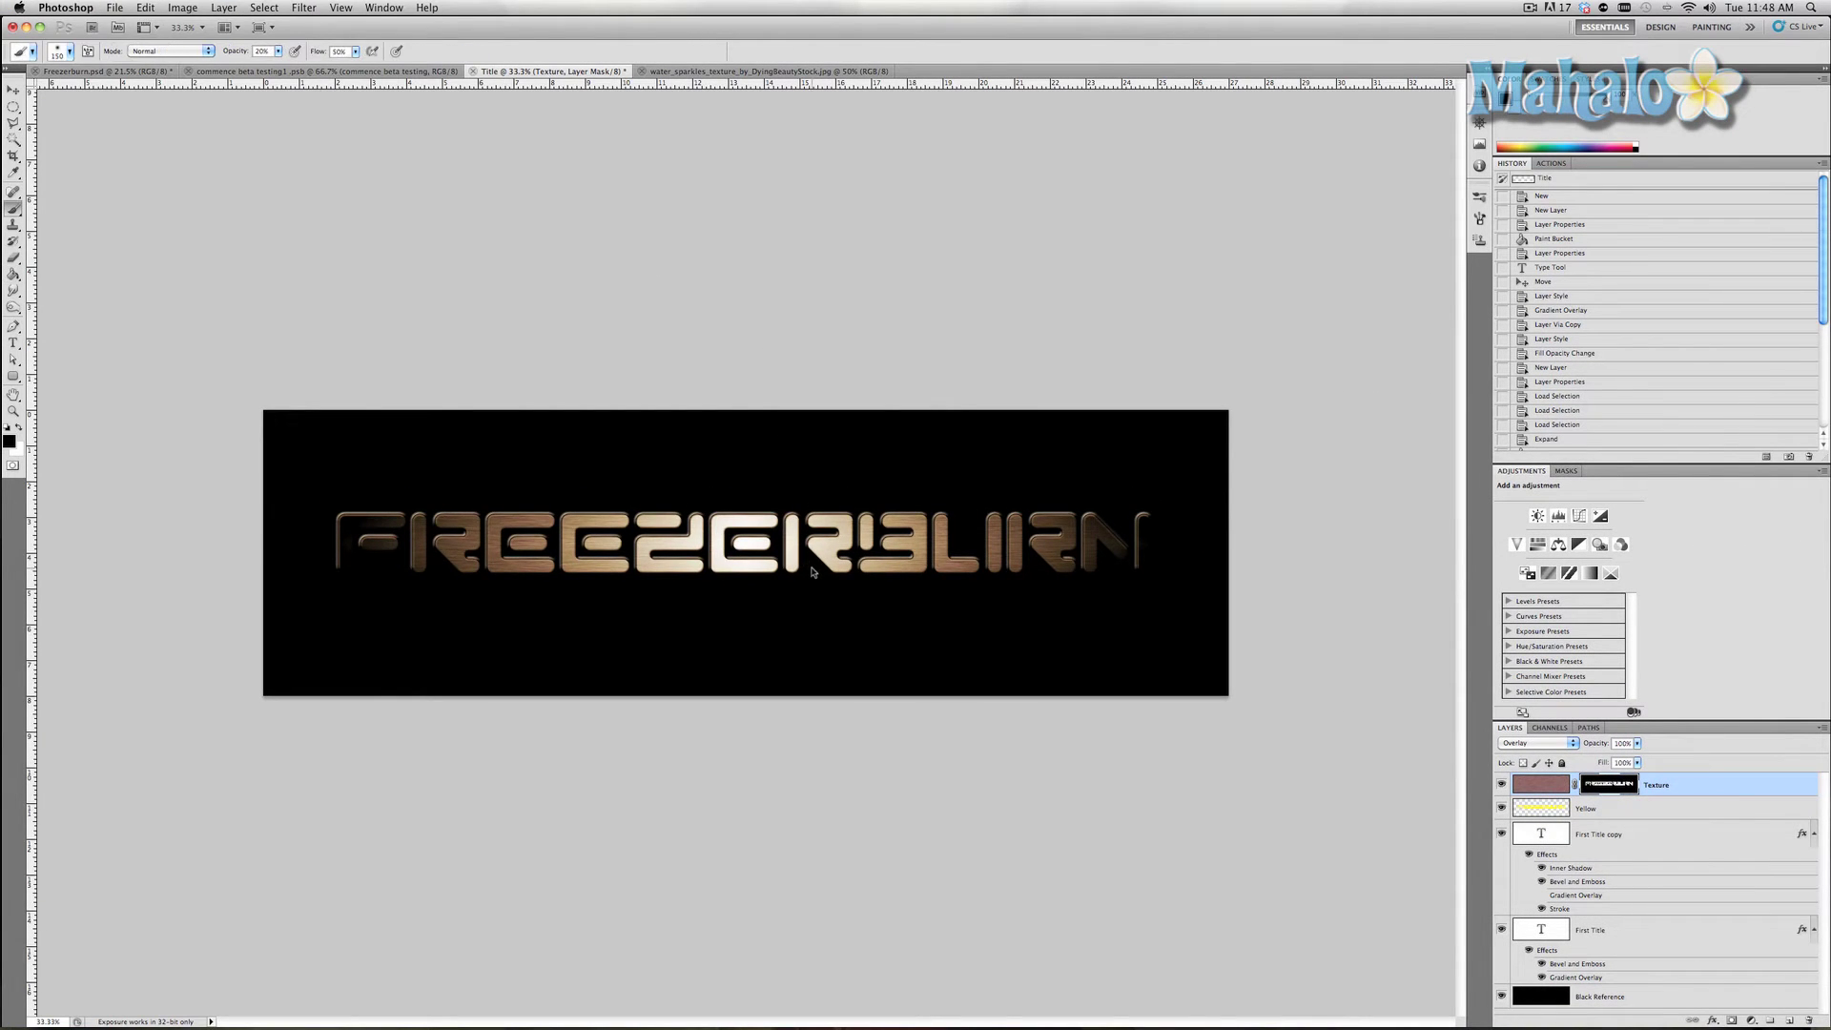
Drag the water sparkles photo into the Title document as a new layer
left_click(732, 72)
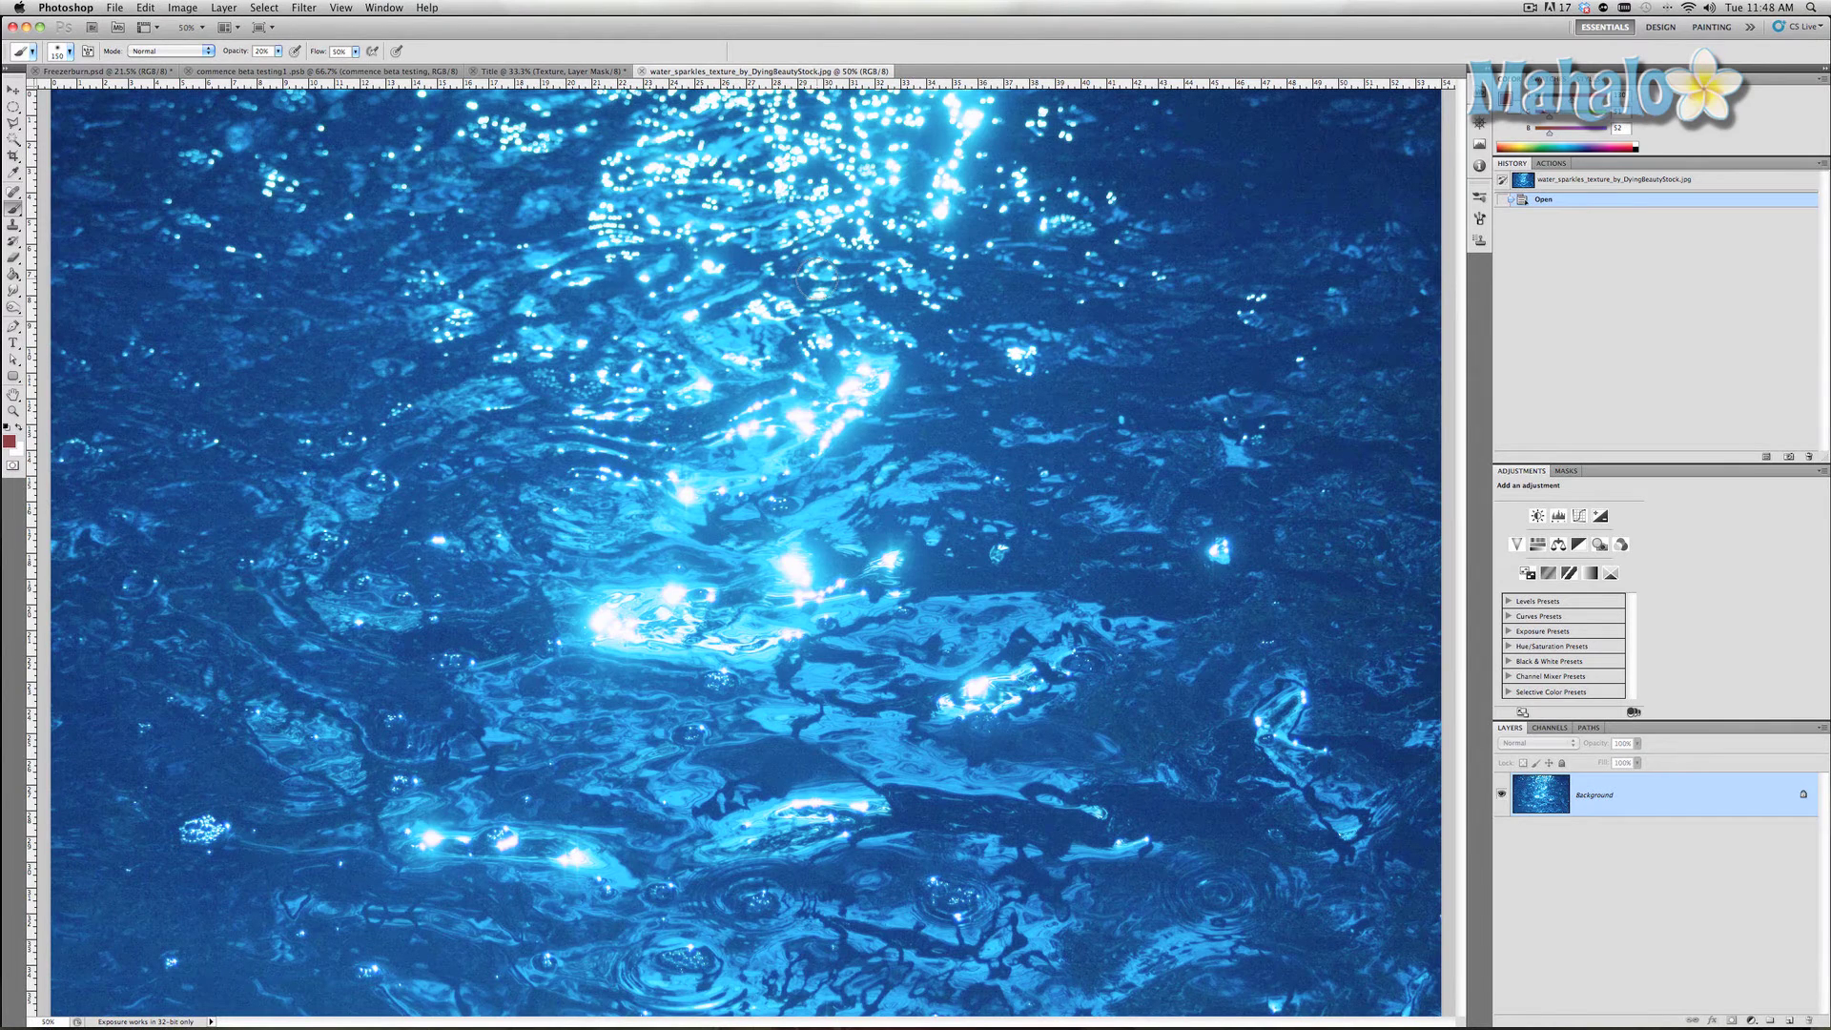
key("v")
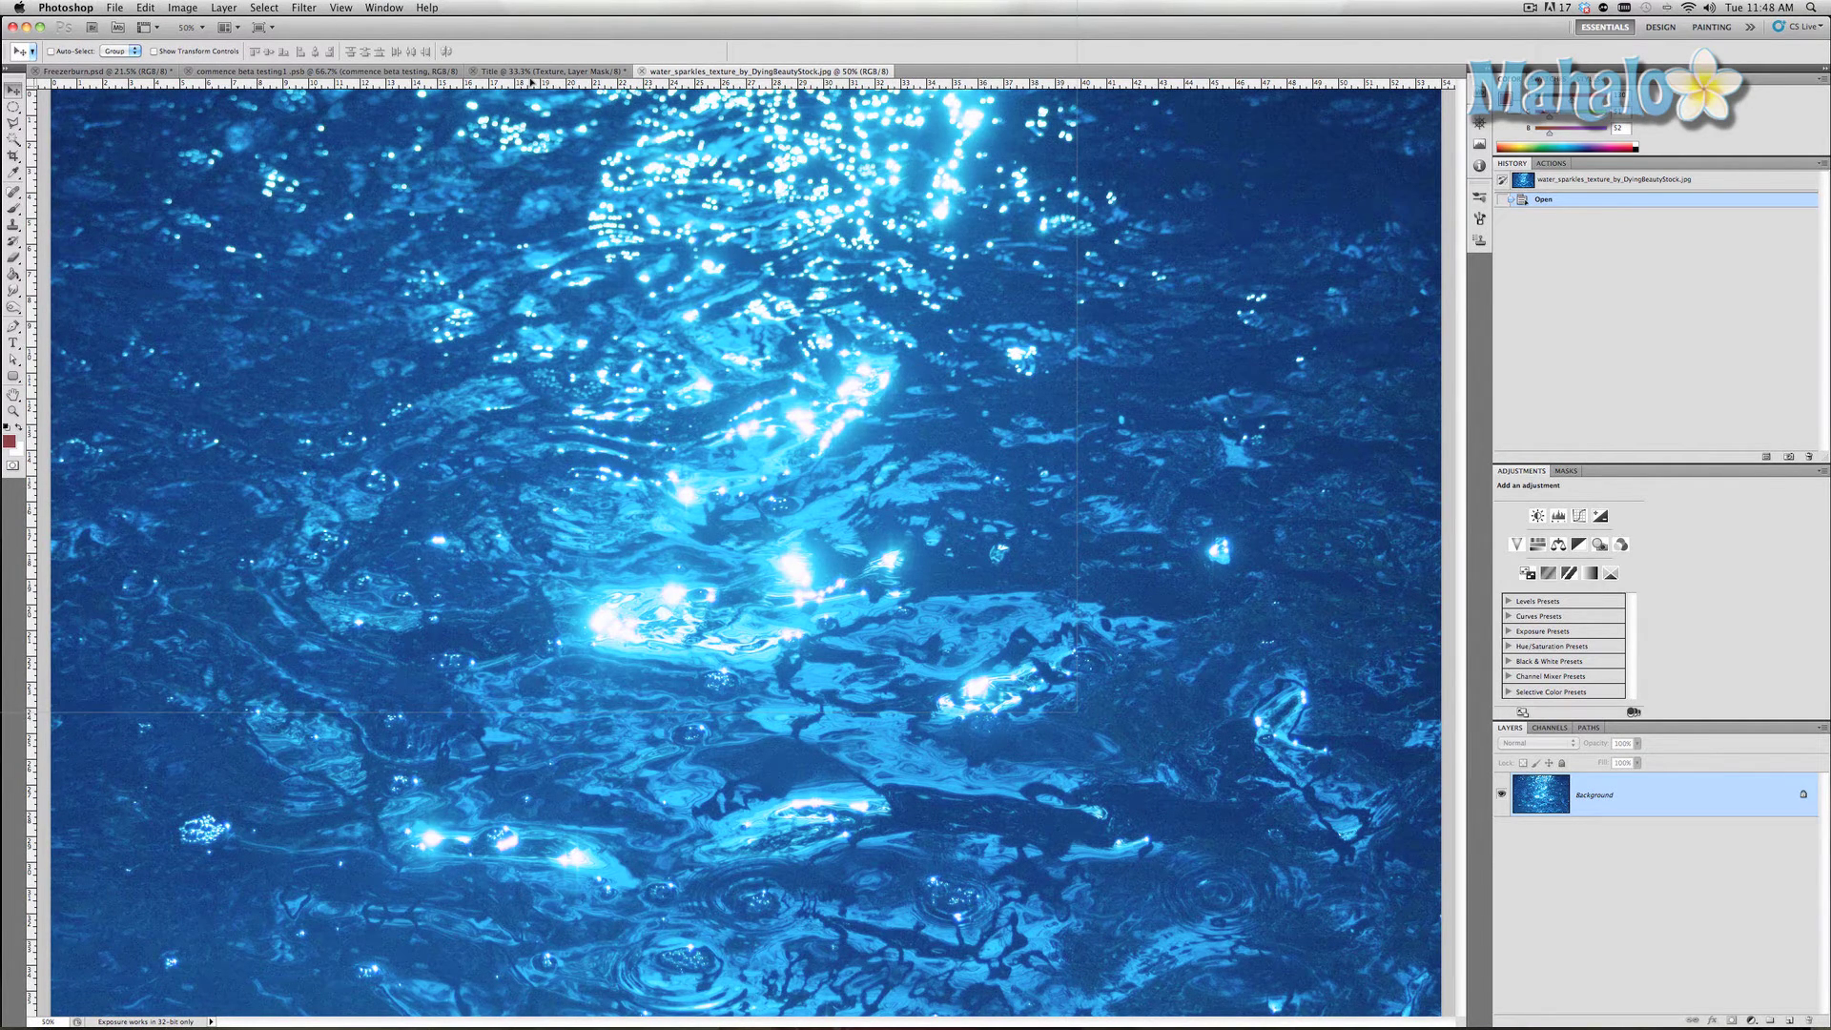
left_click(530, 72)
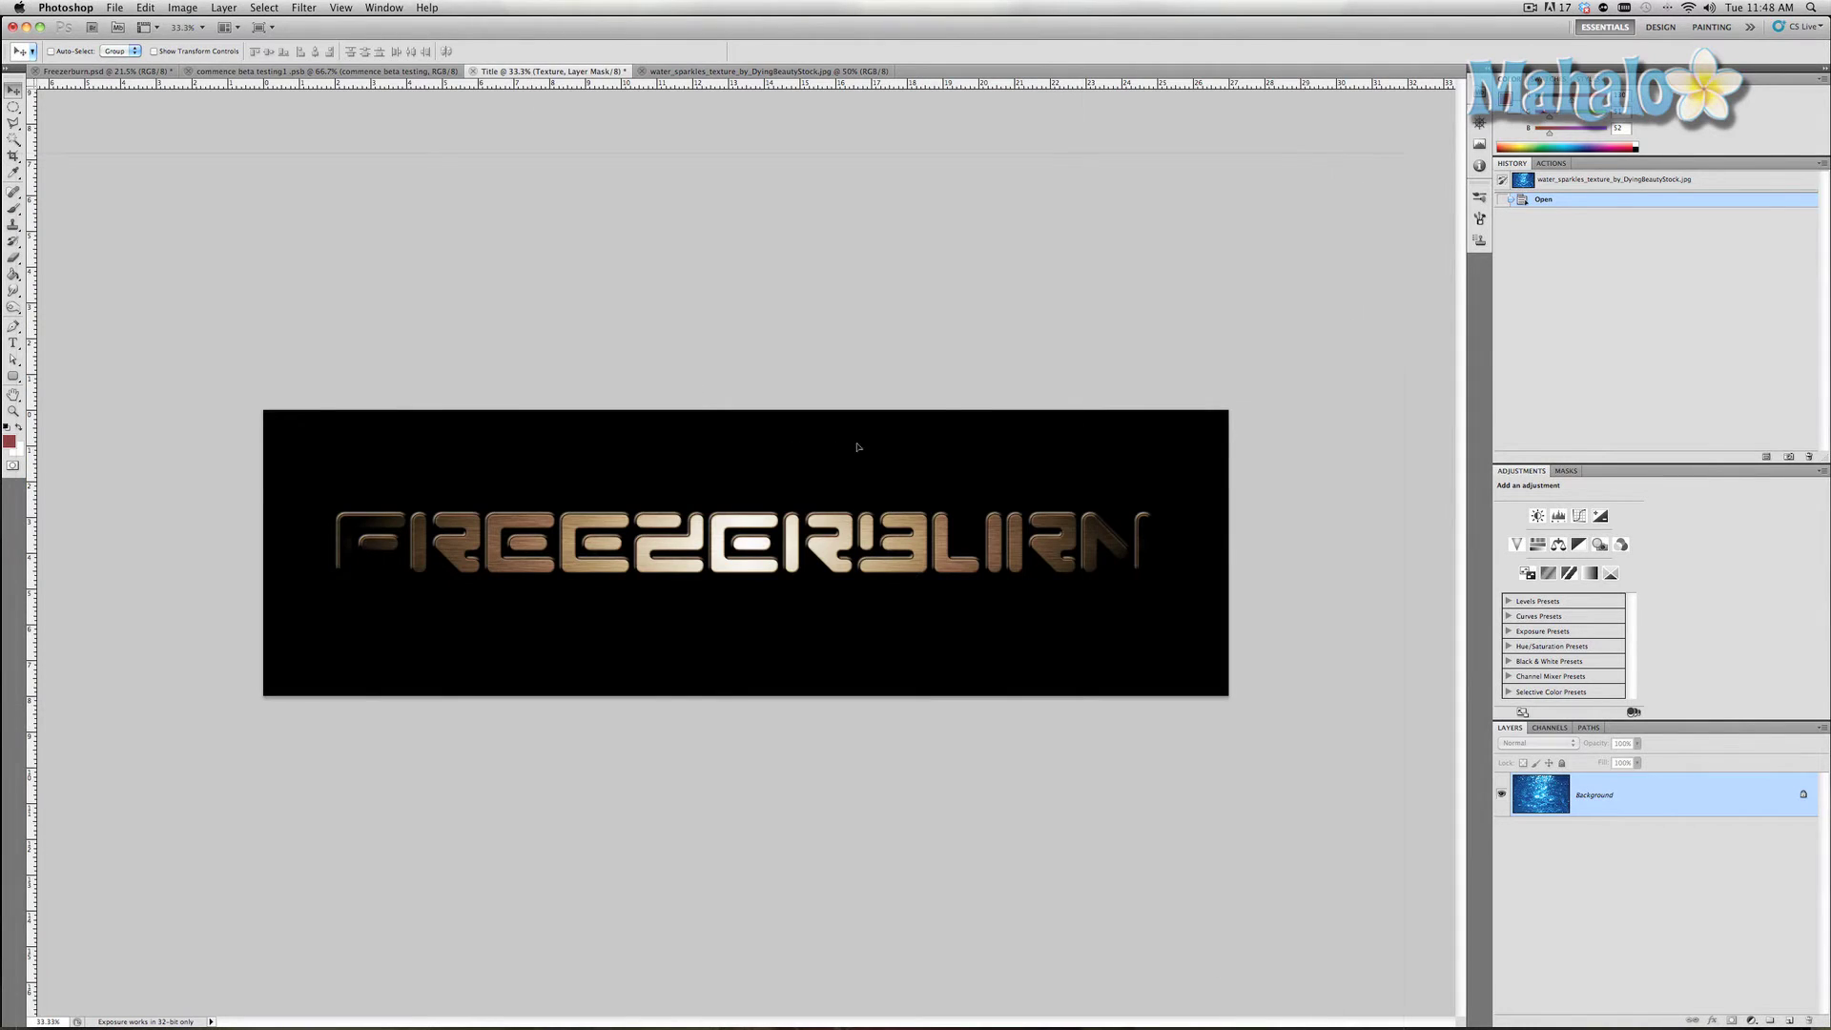
left_click_drag(857, 447, 886, 502)
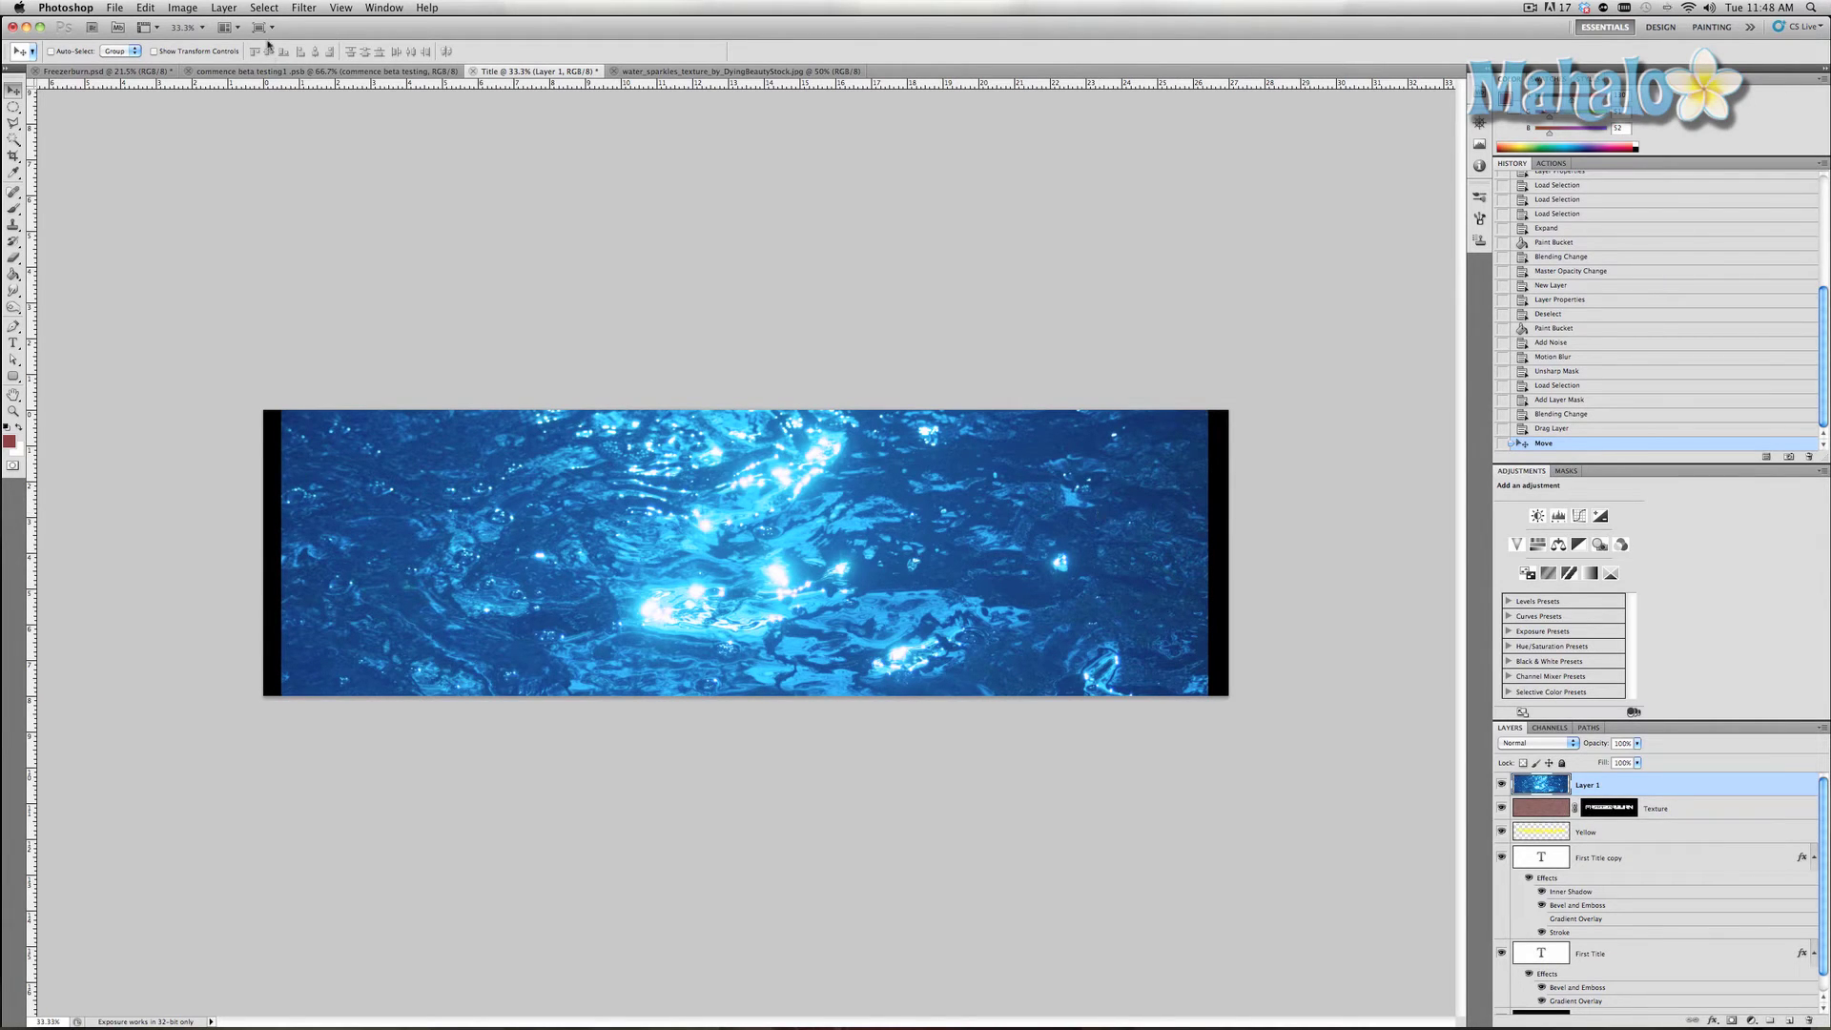
Apply Hue/Saturation to the water layer with Saturation -100 and Lightness -5
left_click(195, 8)
mouse_move(200, 53)
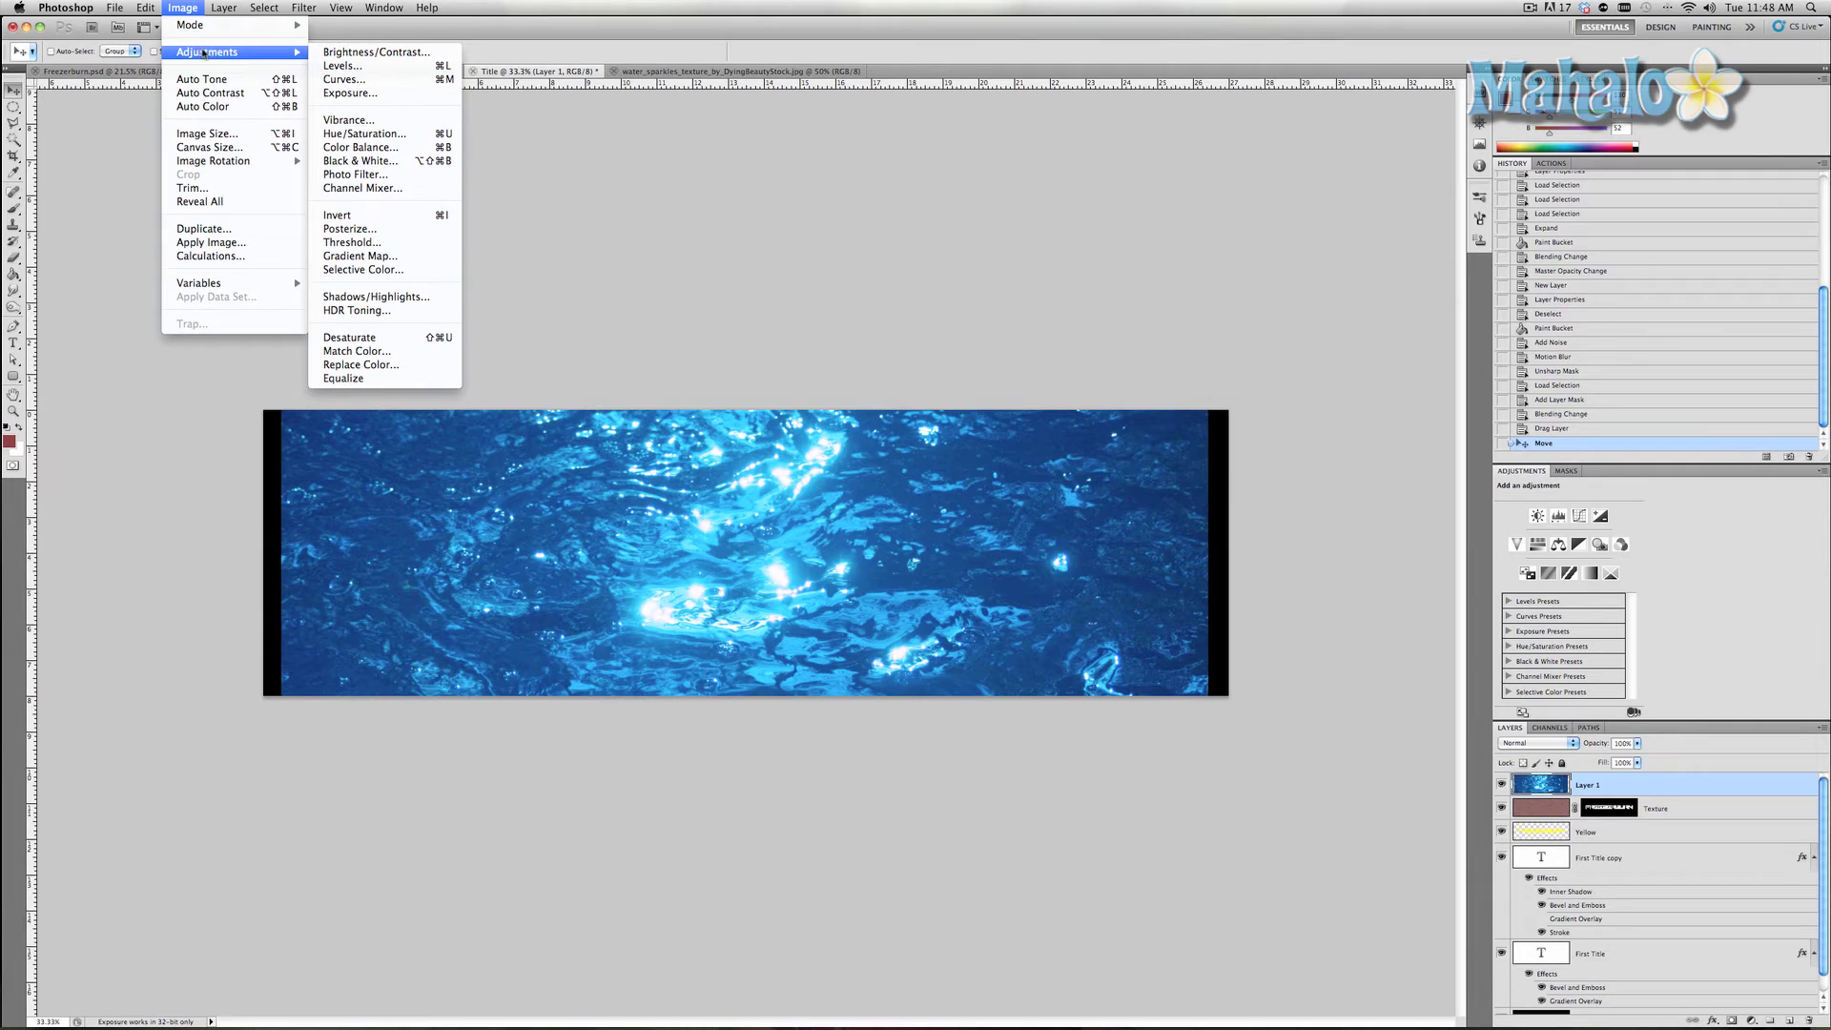
left_click(365, 134)
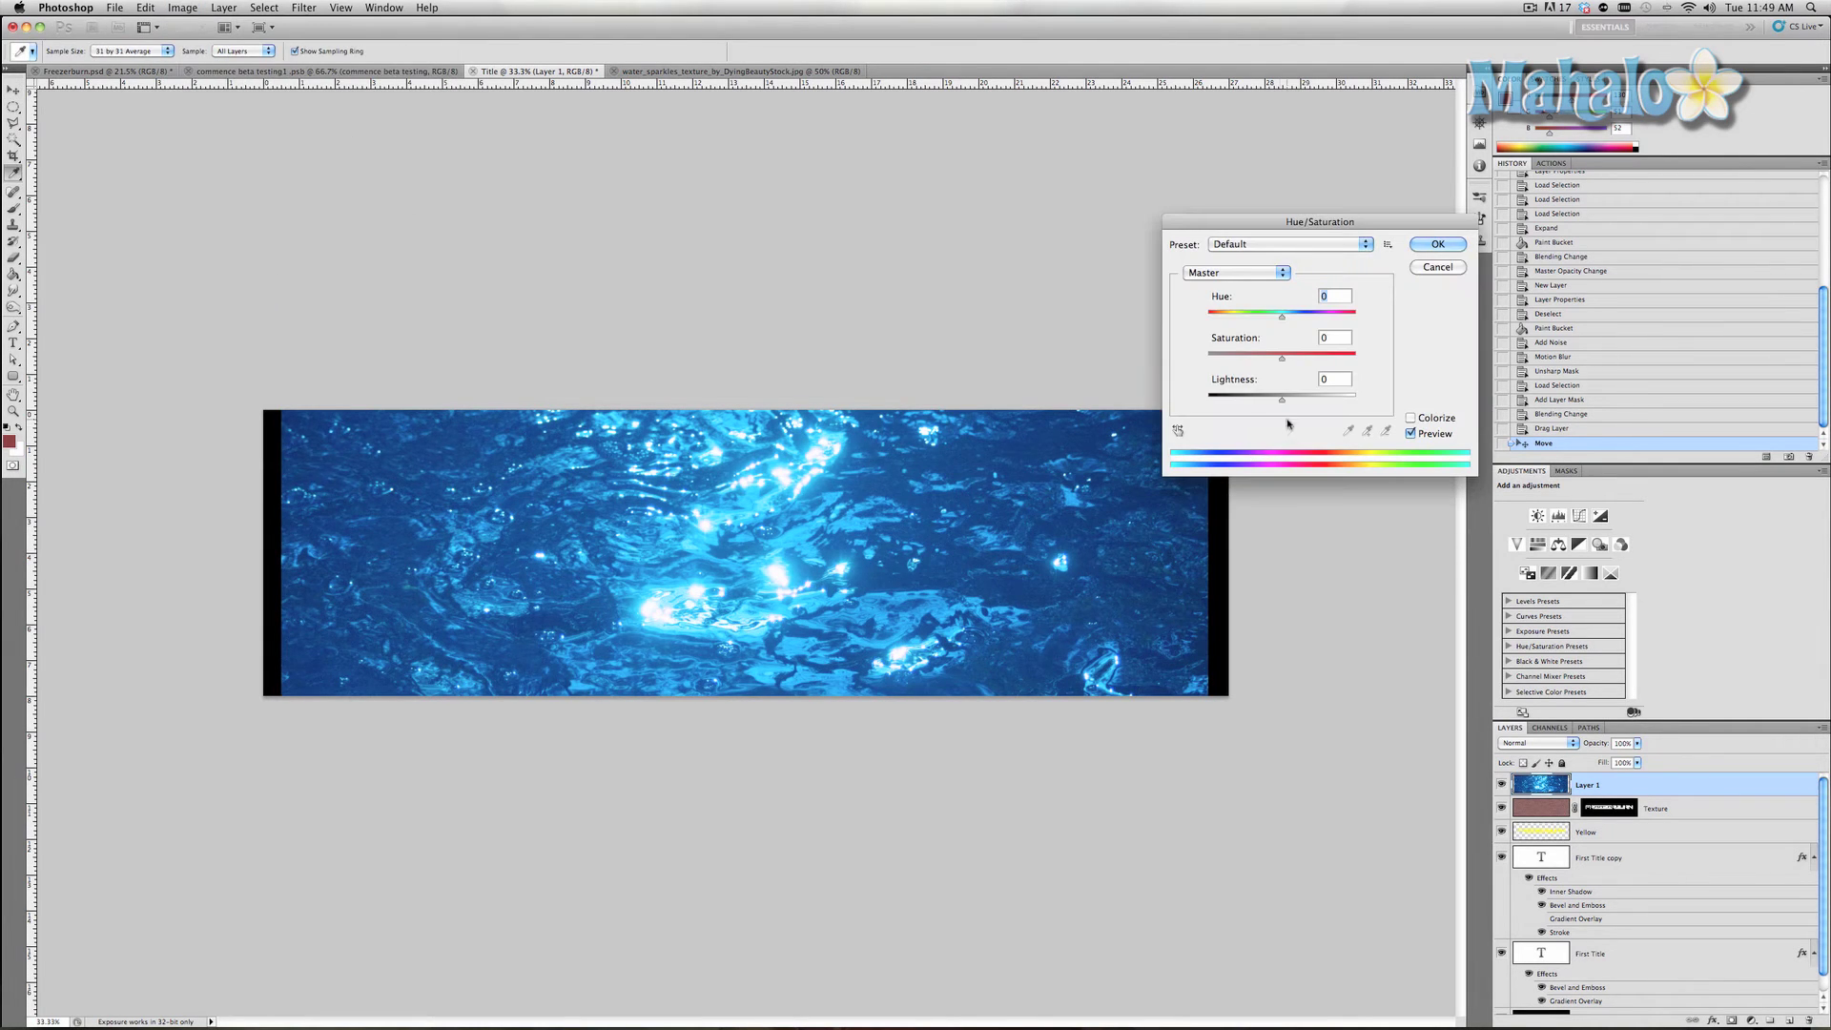
left_click_drag(1282, 359, 1279, 404)
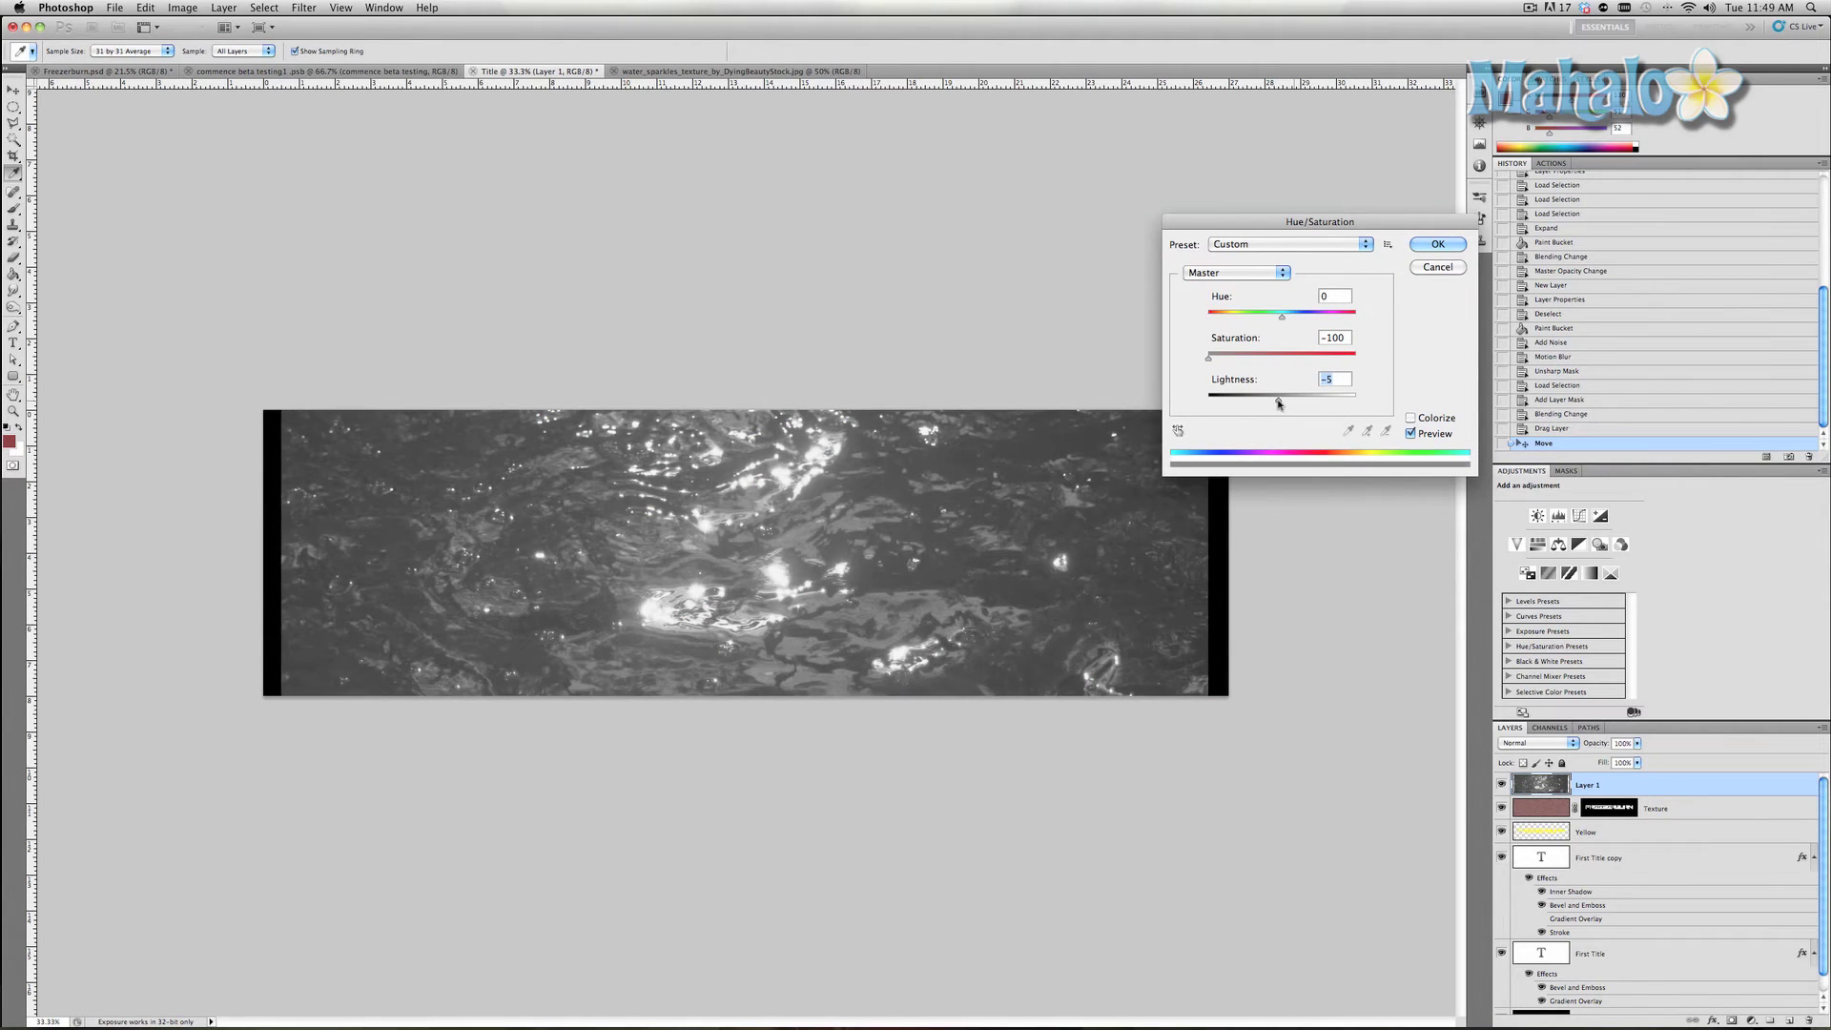
left_click(1438, 245)
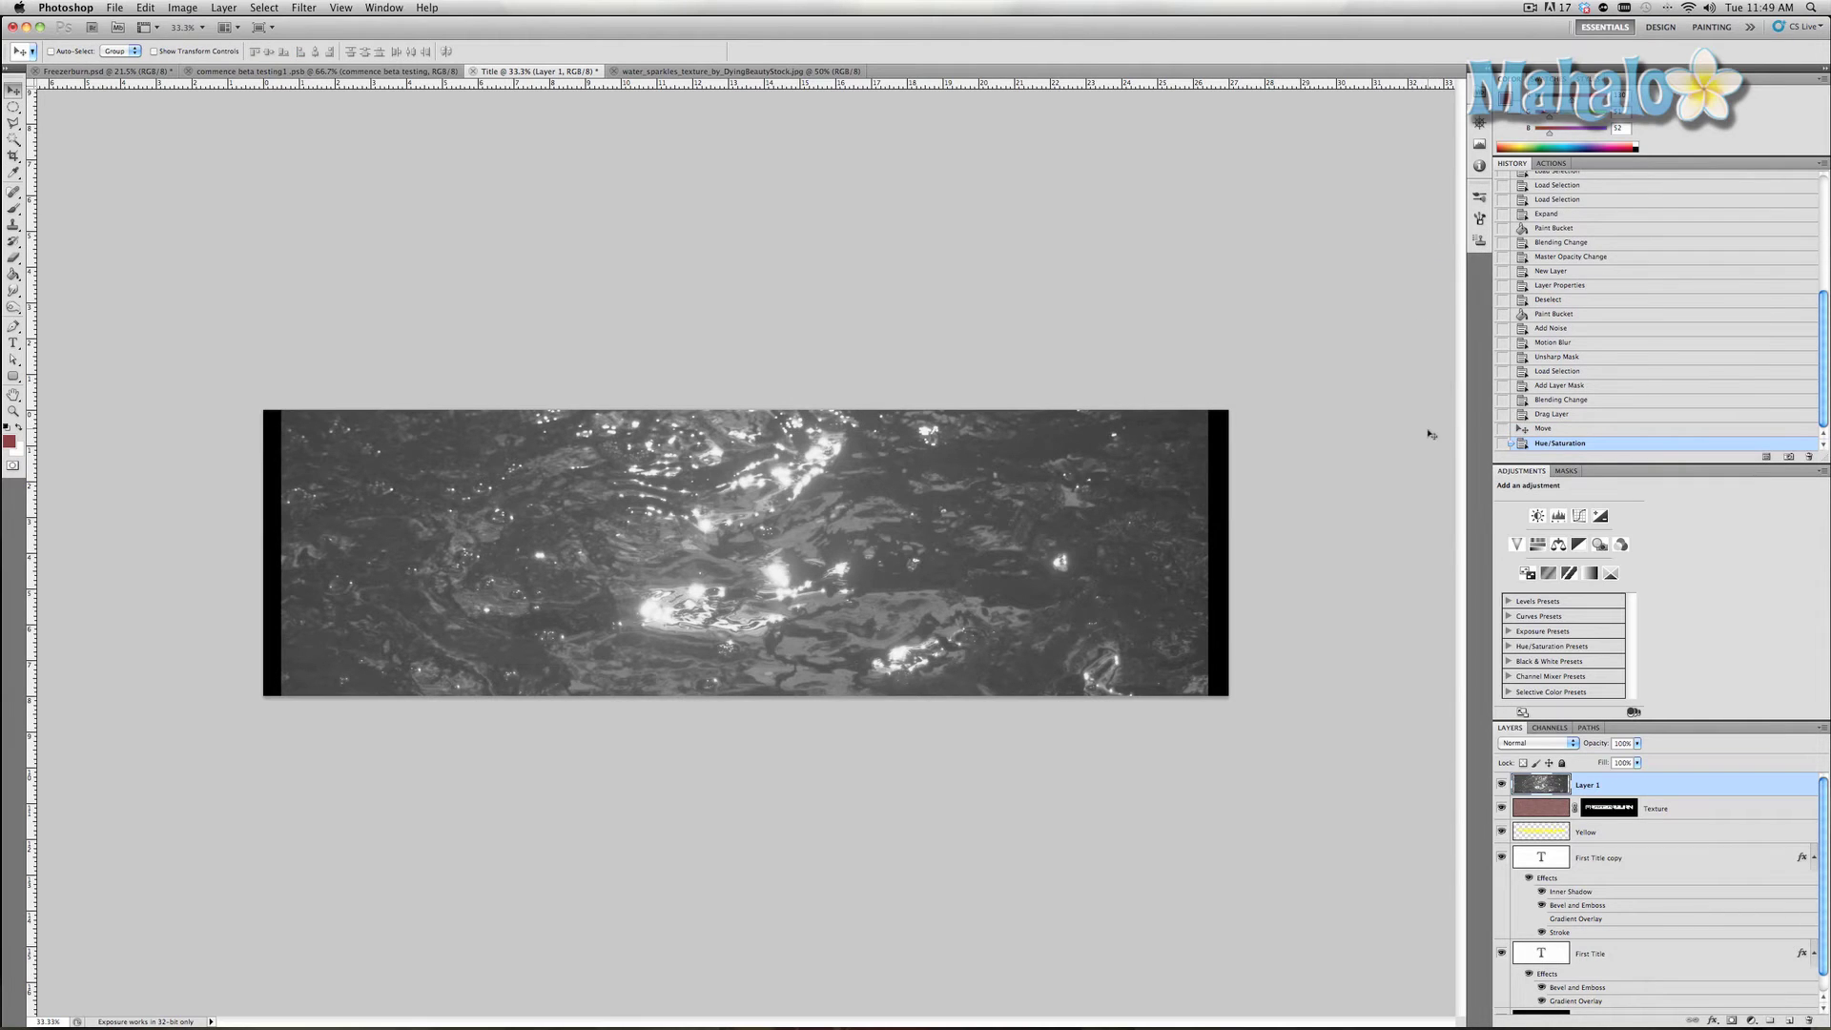
Load the FREEZERBURN lettering as a selection and add it as a layer mask on the water
left_click(1541, 858, "super")
key("super+d")
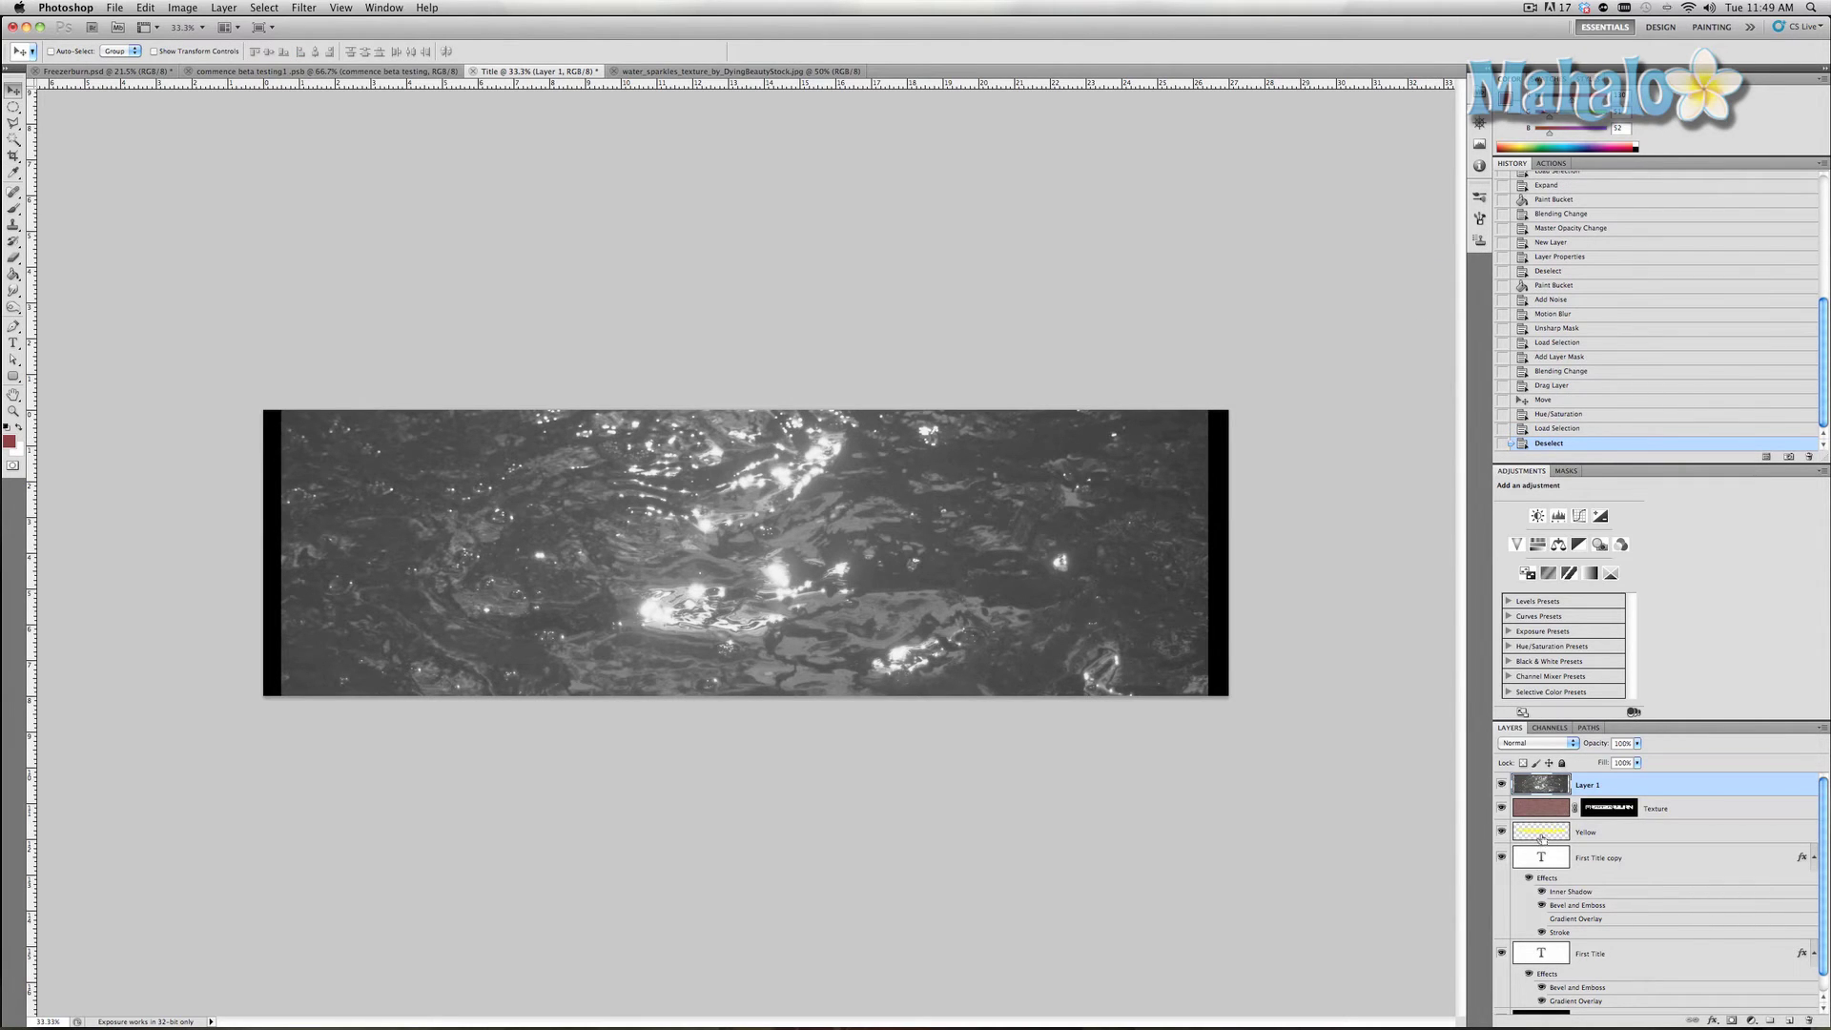
left_click(1541, 839, "super")
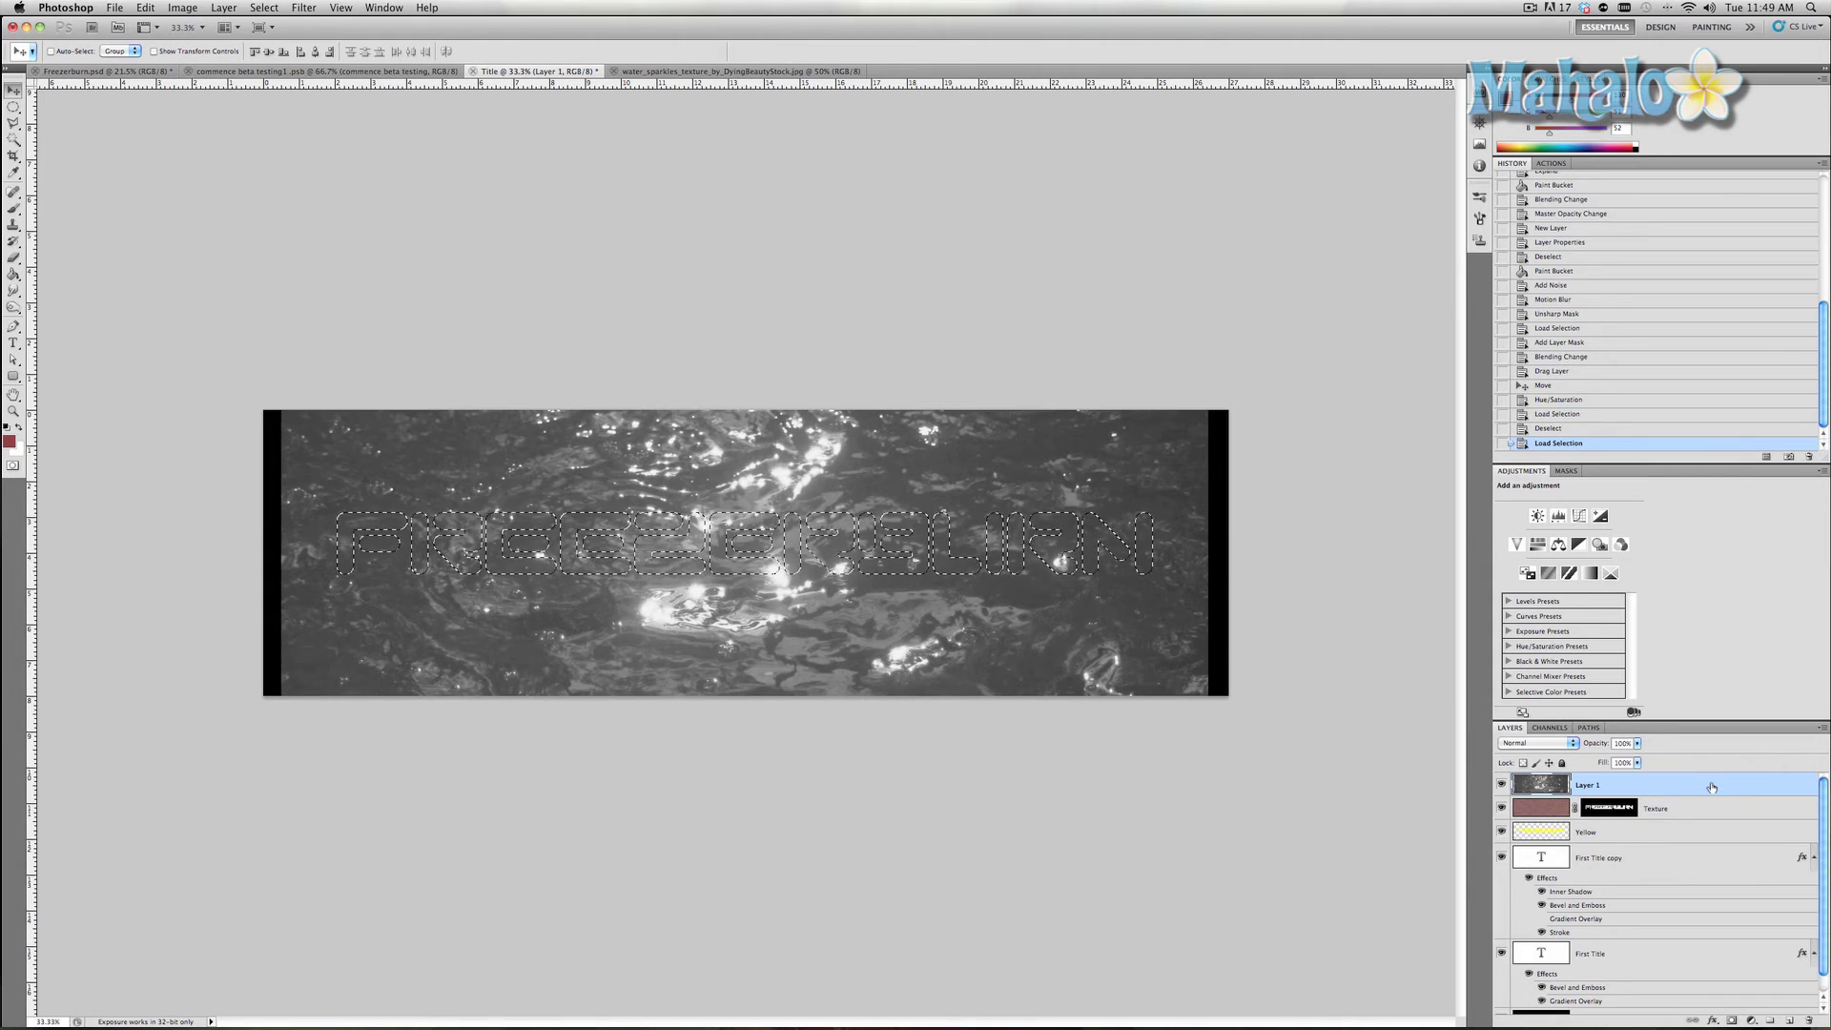
left_click(1733, 1020)
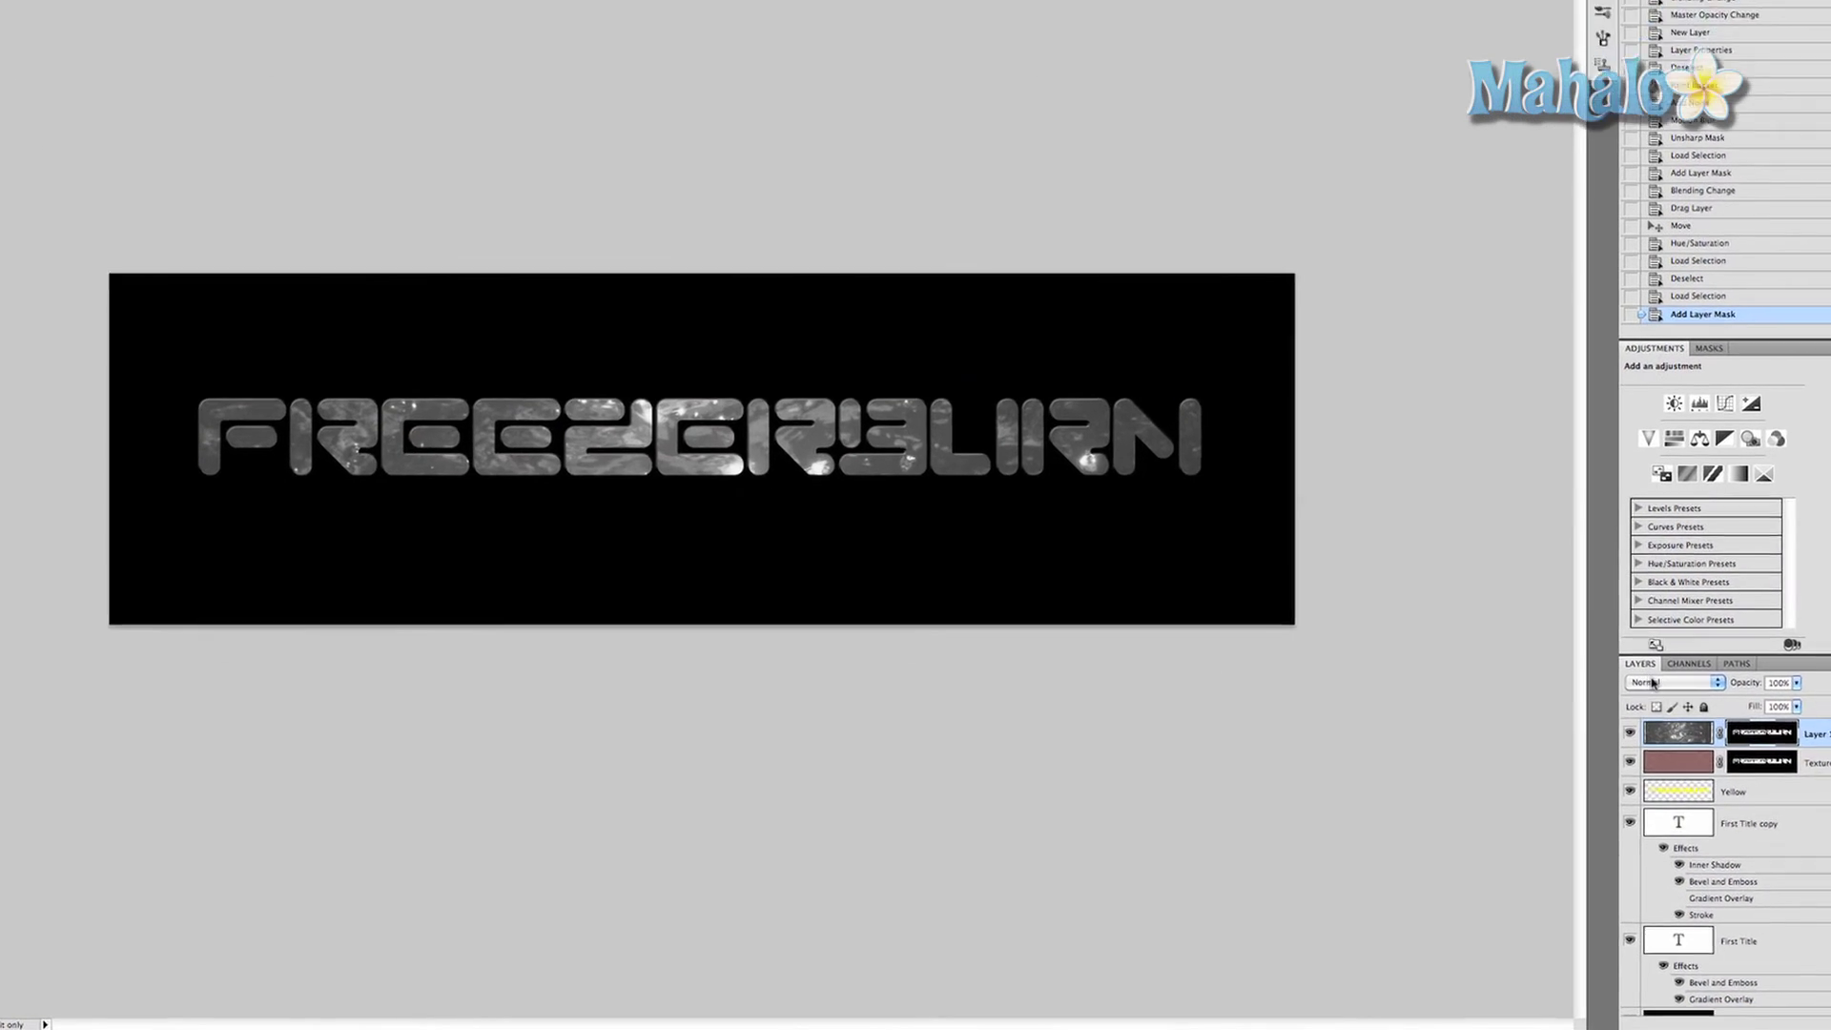
Set the water layer's blend mode to Overlay with 65% opacity
left_click(1654, 682)
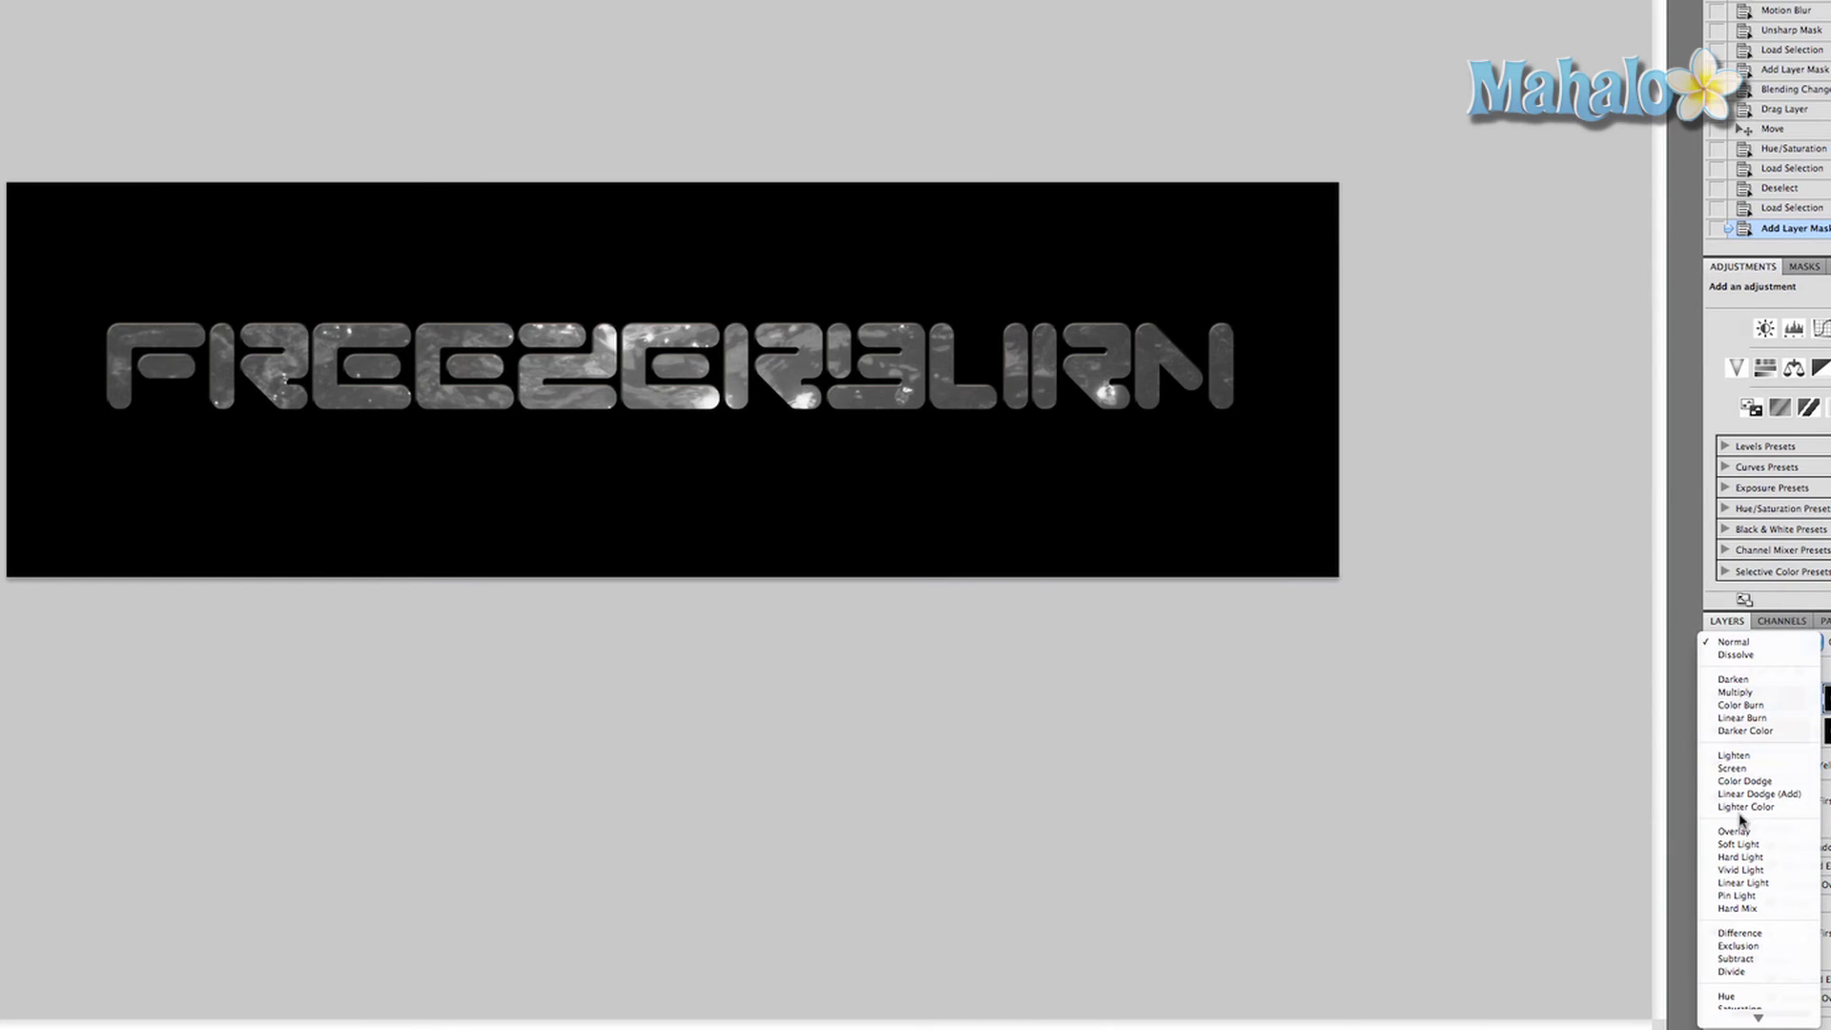
left_click(1736, 831)
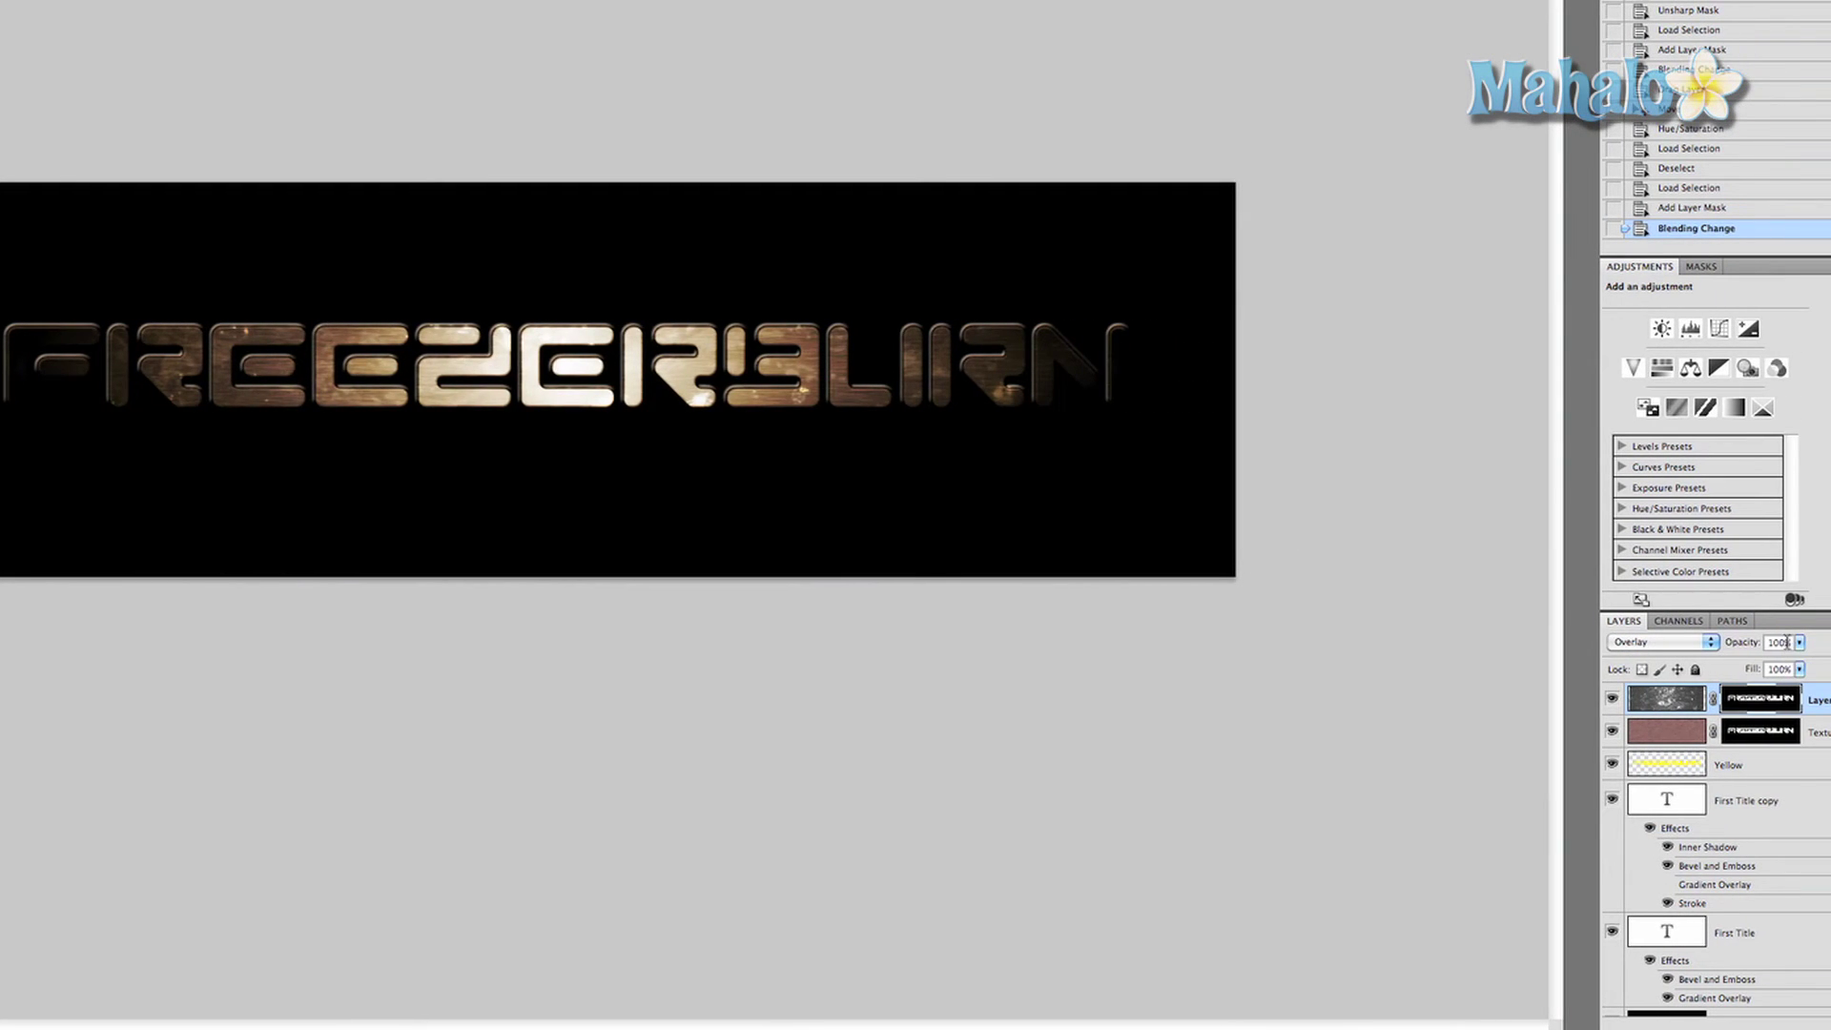
double_click(1778, 642)
type("65")
key("Return")
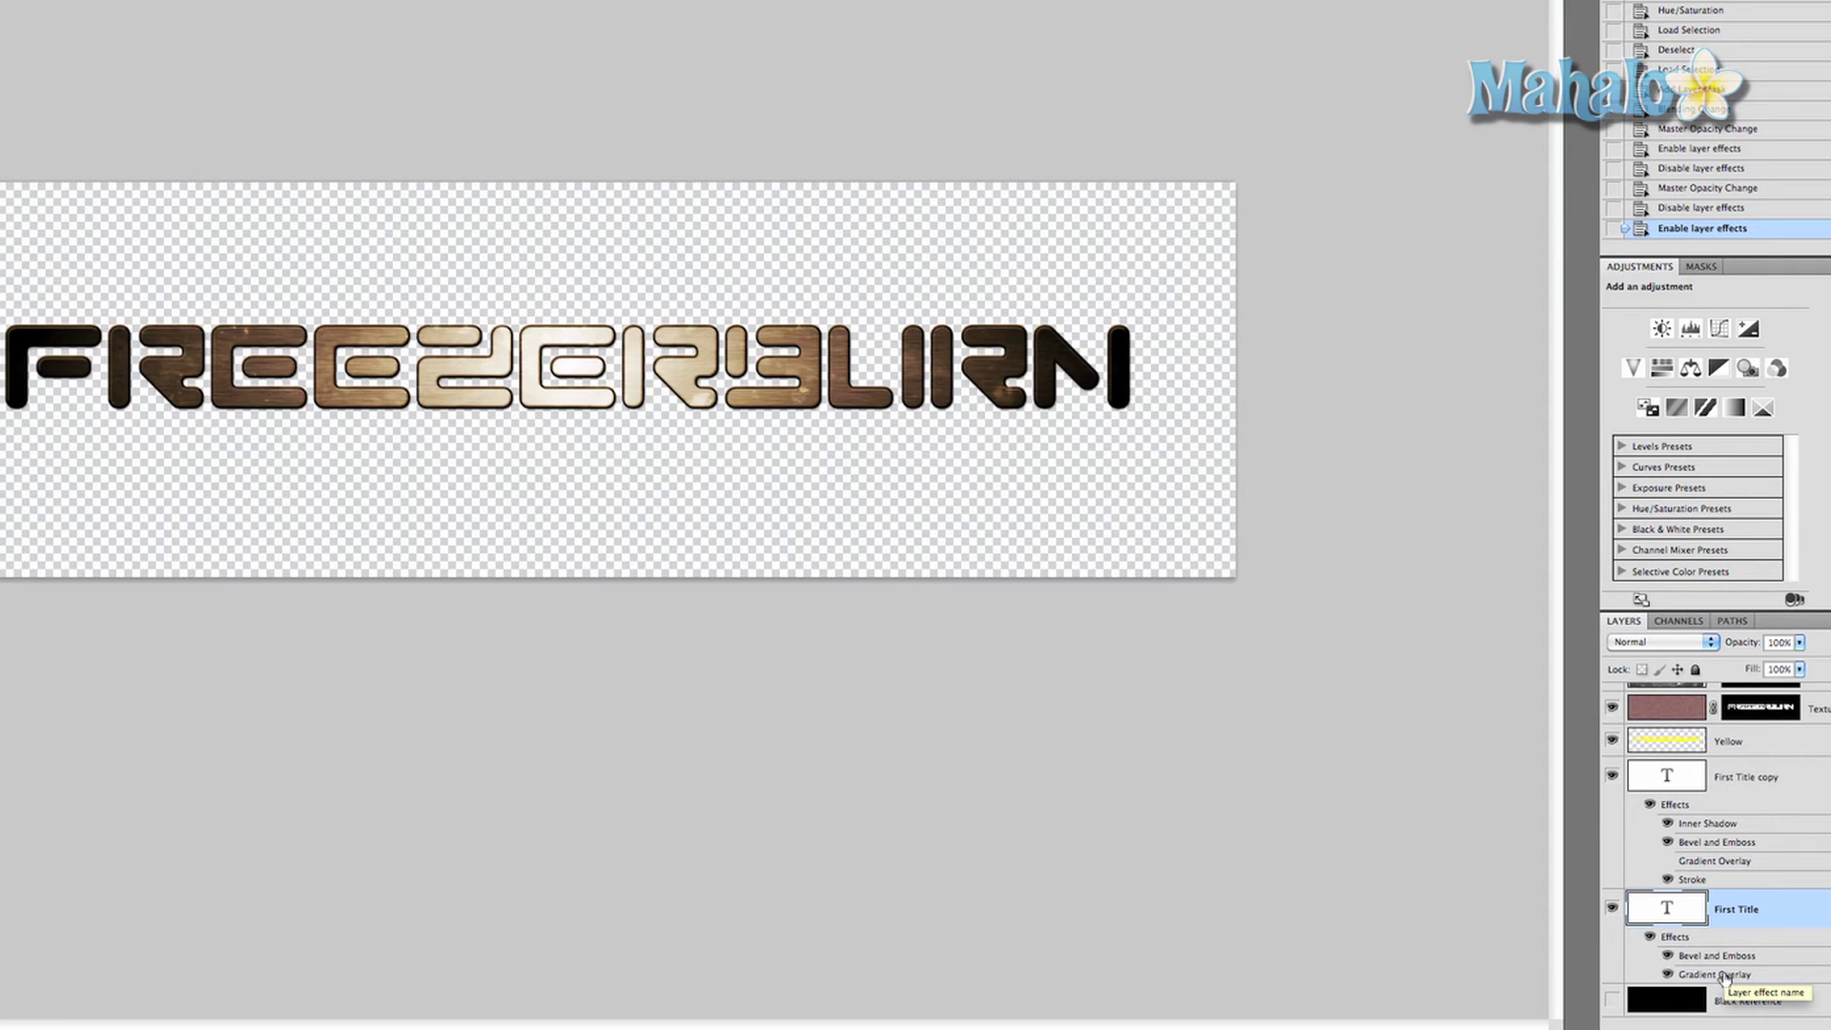
Raise the scale of First Title's Gradient Overlay effect to 146%
double_click(1728, 978)
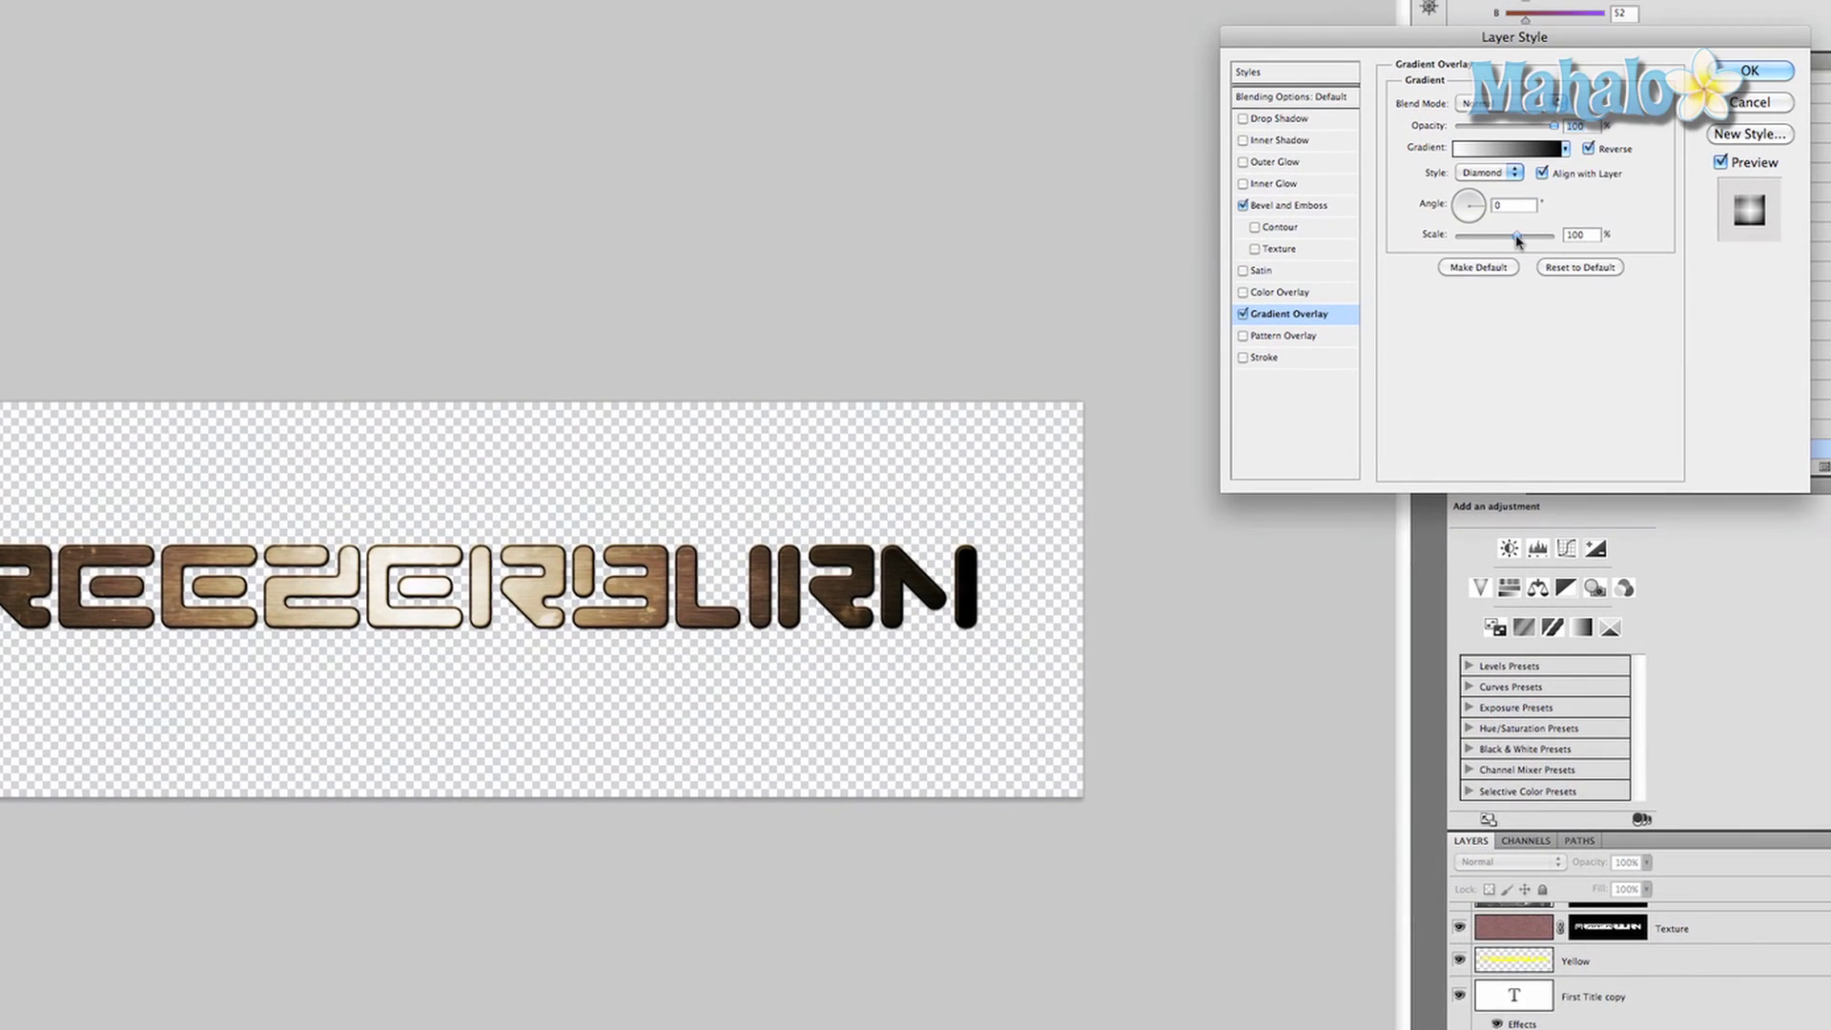
left_click_drag(1570, 157, 1597, 161)
left_click_drag(1547, 238, 1549, 237)
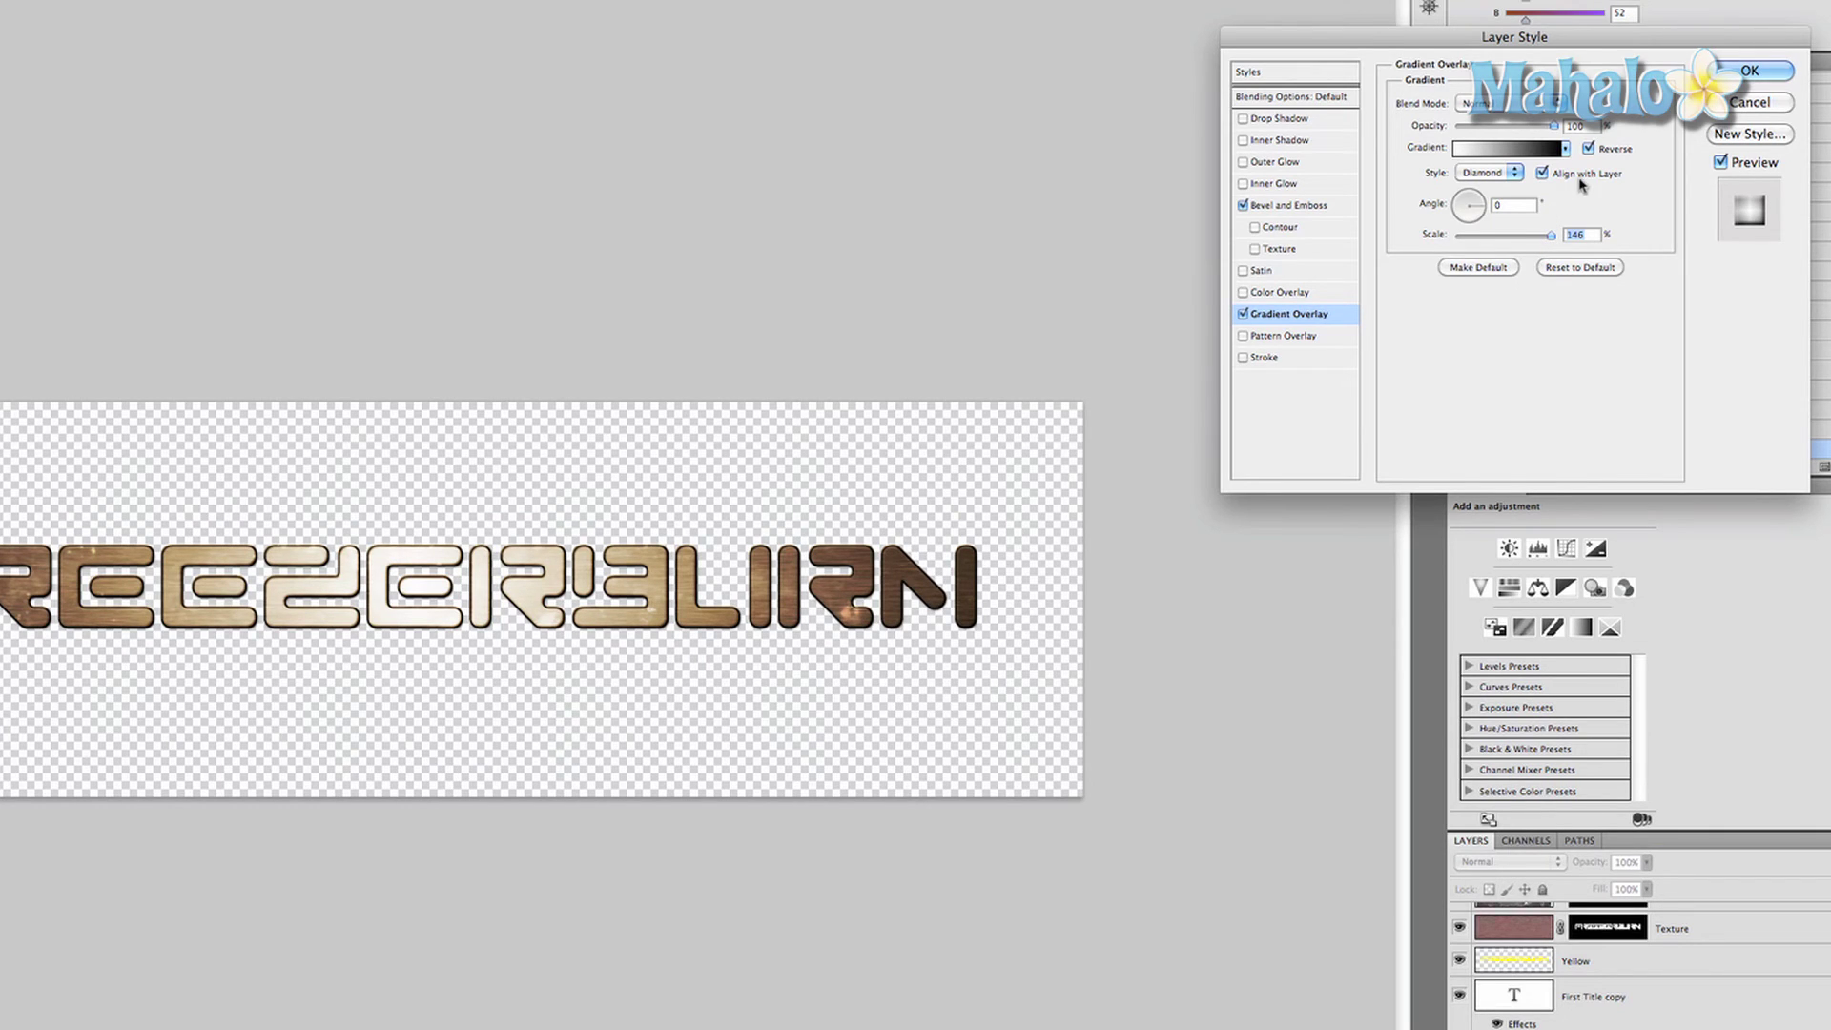
left_click(1750, 71)
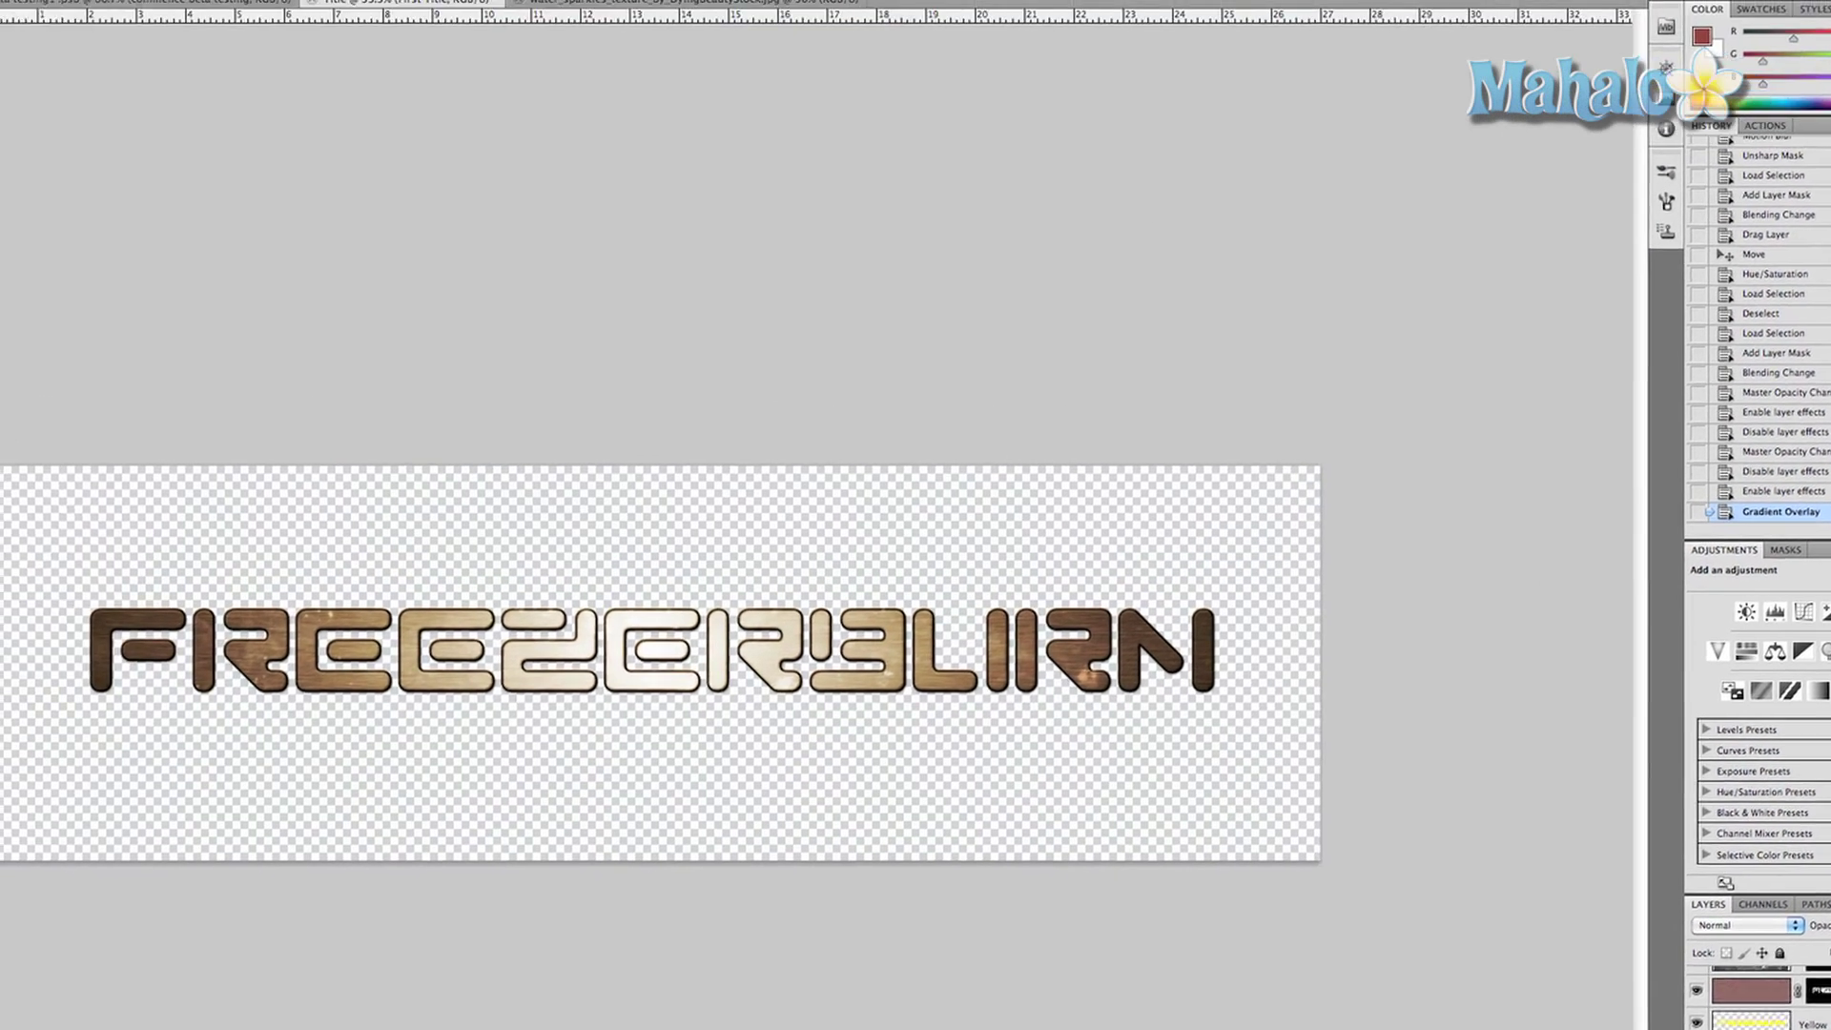
Merge the visible title layers, drag the result into Freezerburn.psd, and nudge it into position
left_click(299, 8)
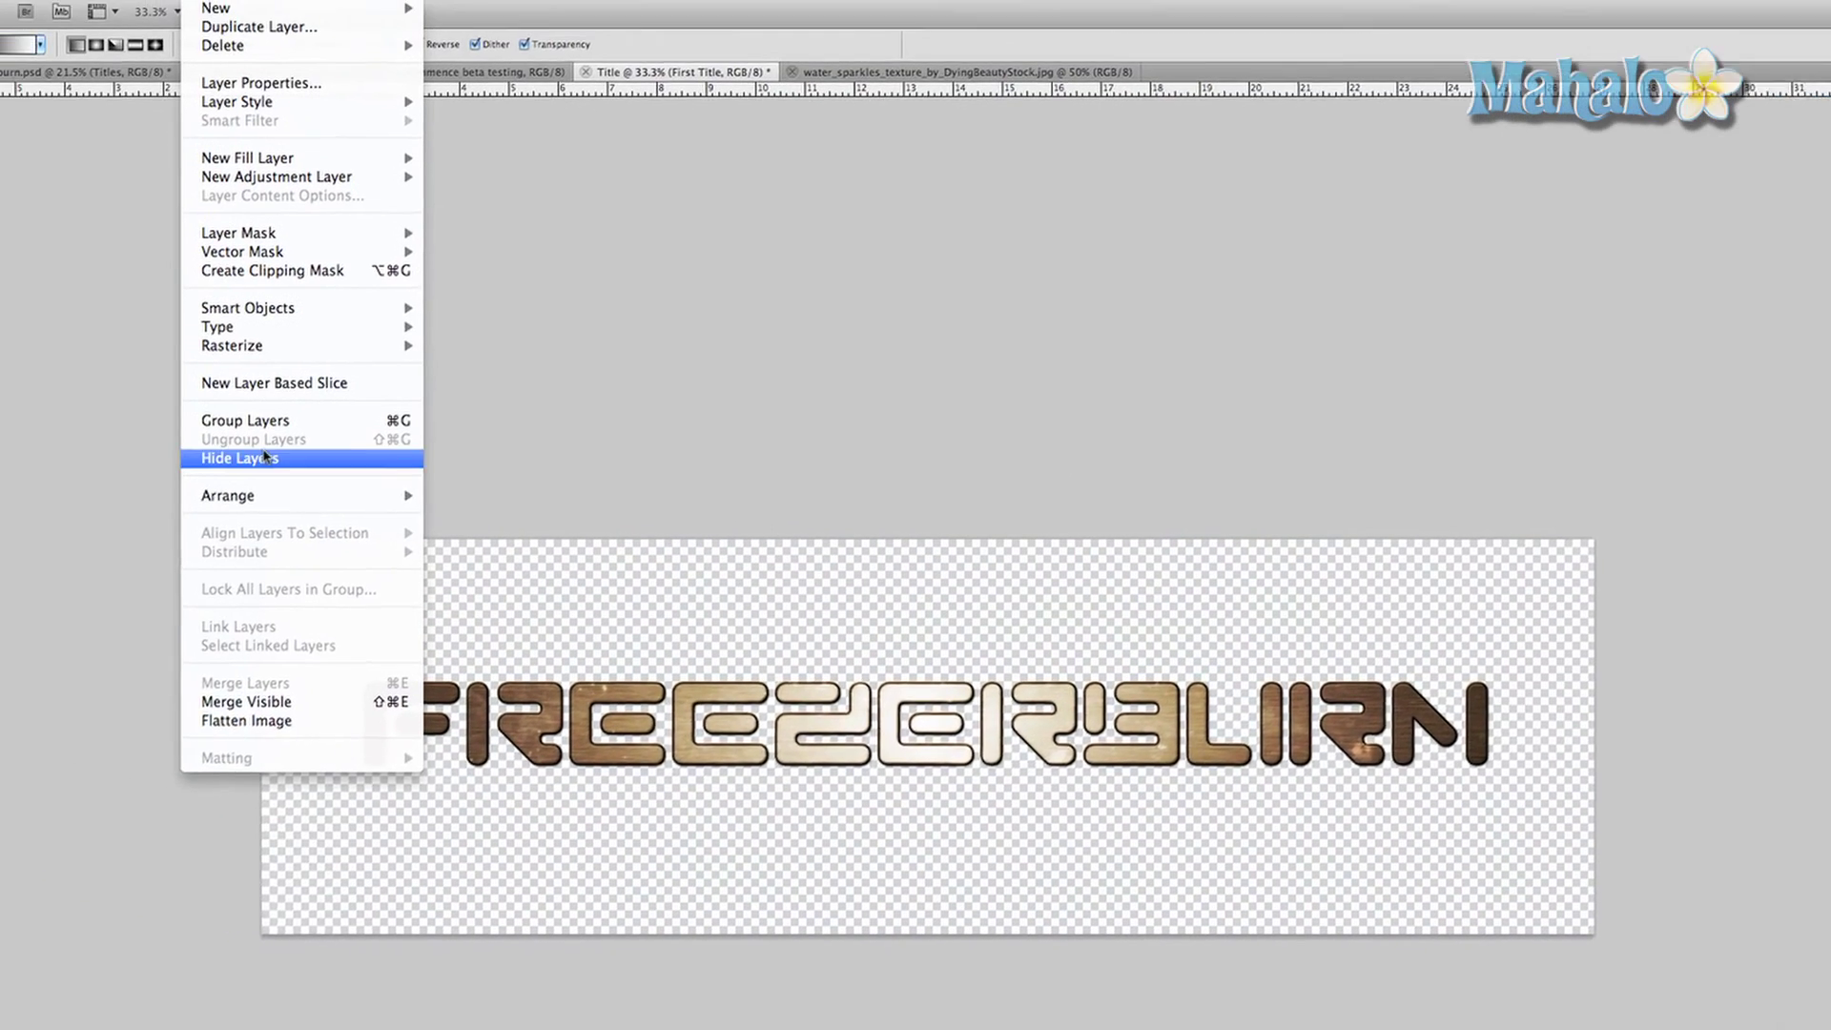
left_click(386, 728)
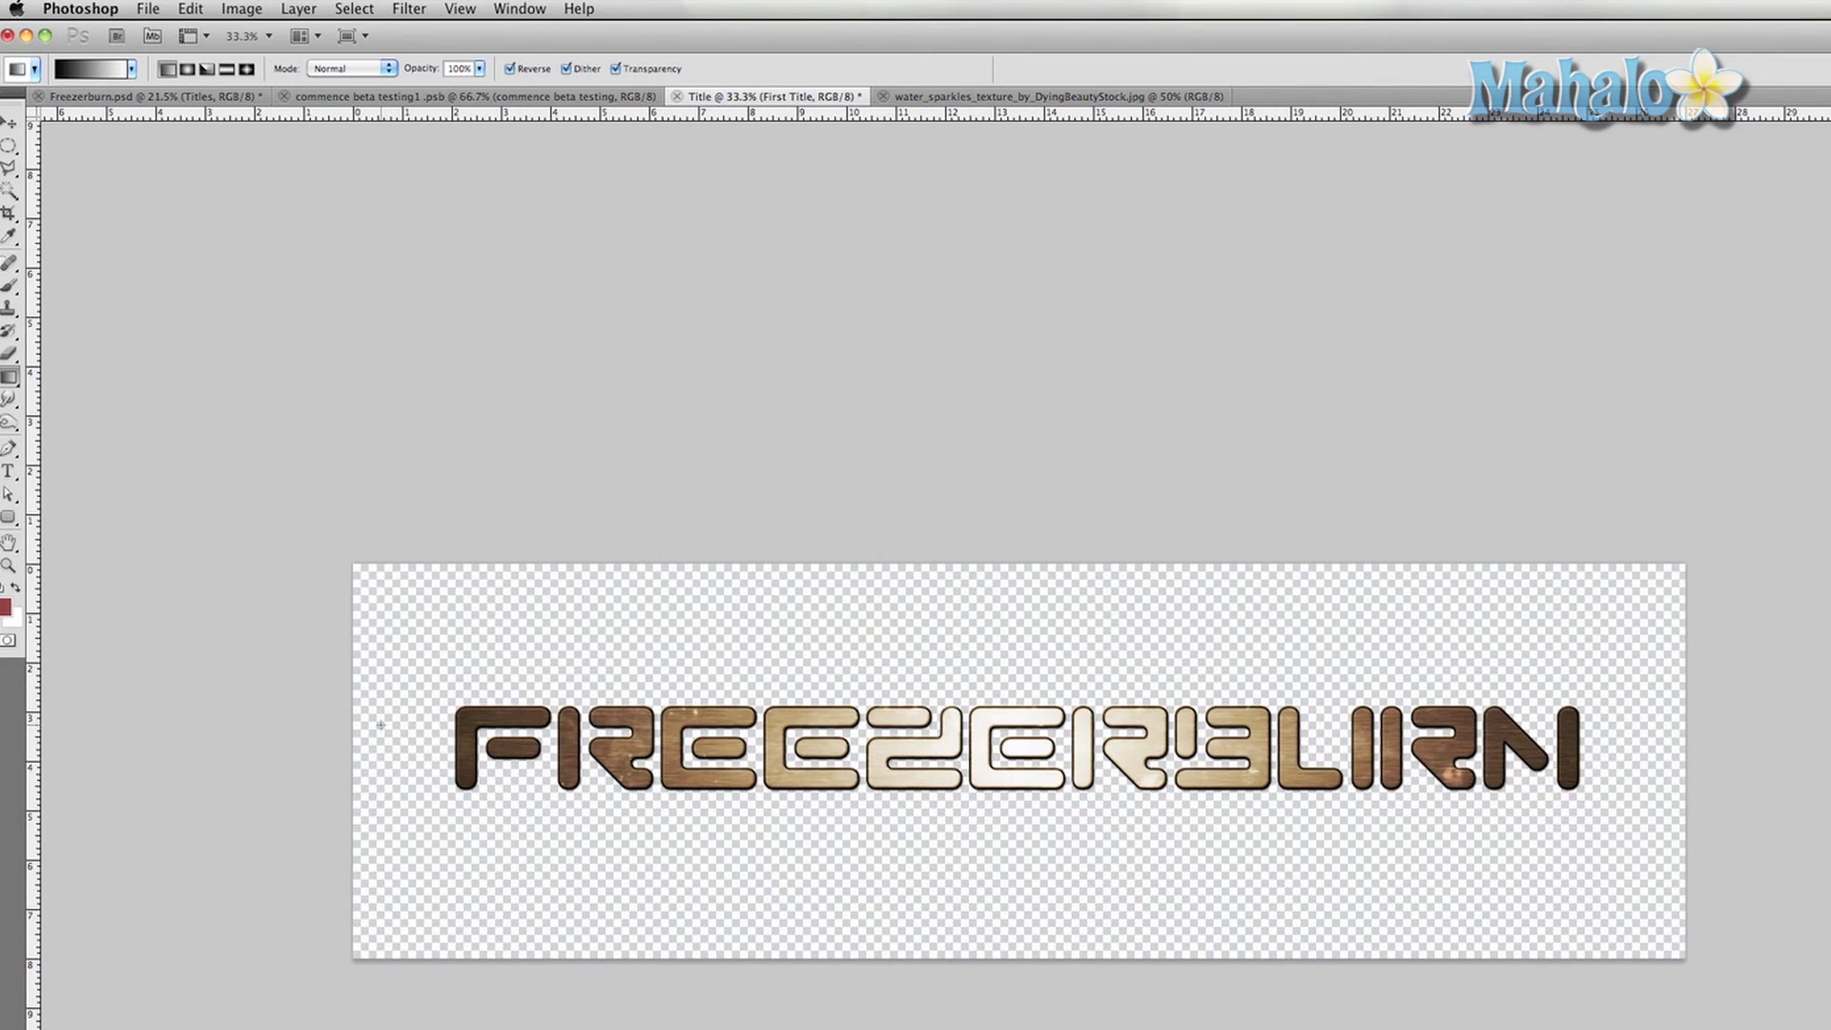
key("v")
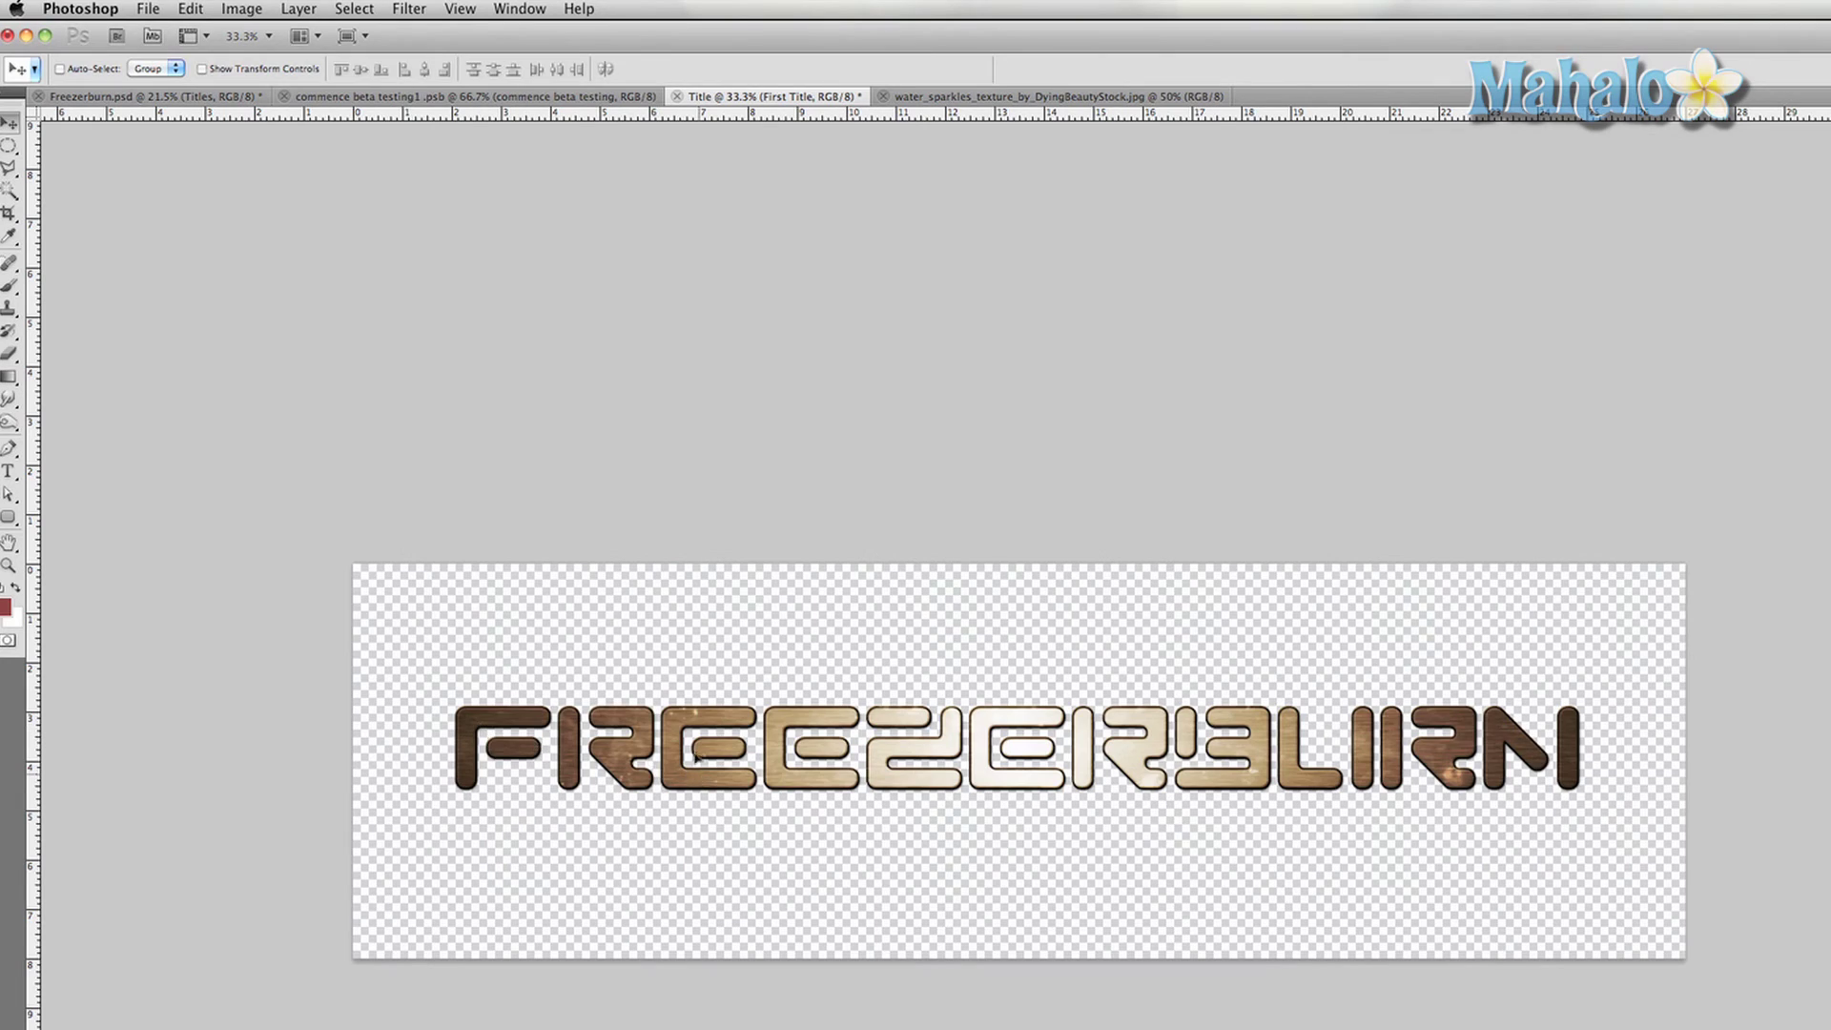
left_click_drag(698, 758, 442, 312)
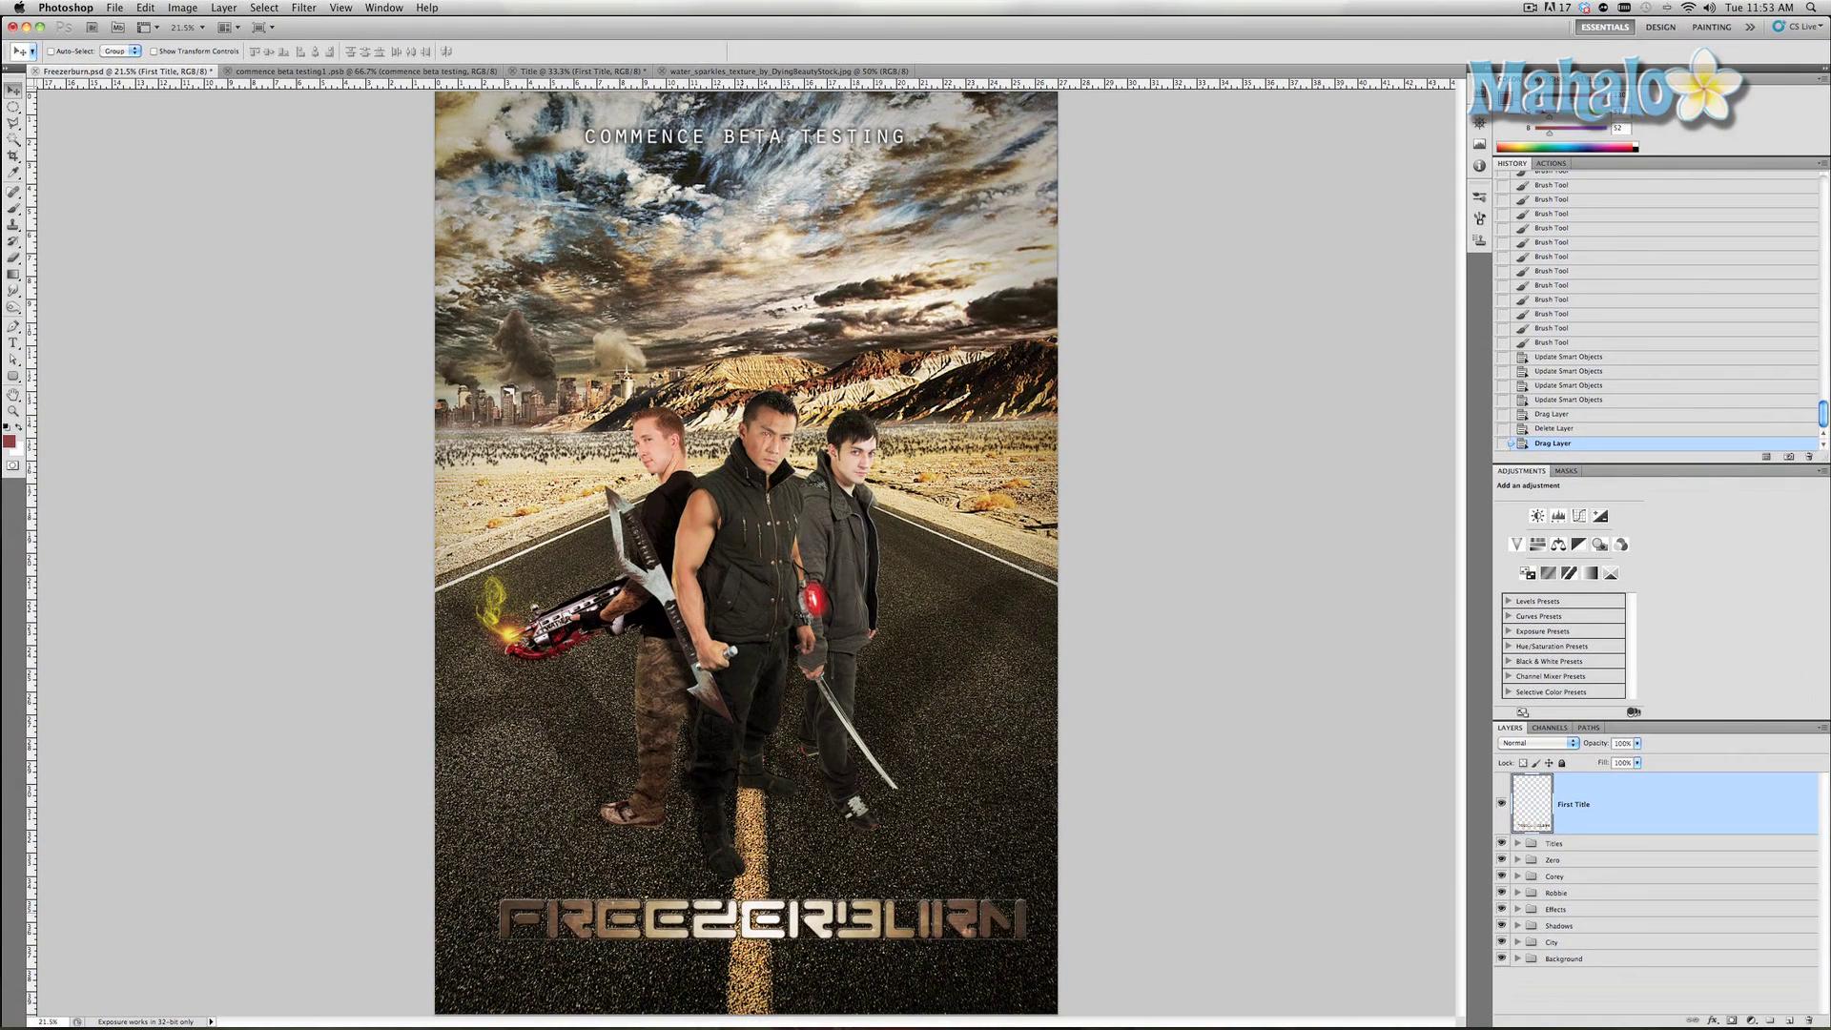
key("shift+Left")
key("shift+Left")
key("shift+Left")
key("shift+Left")
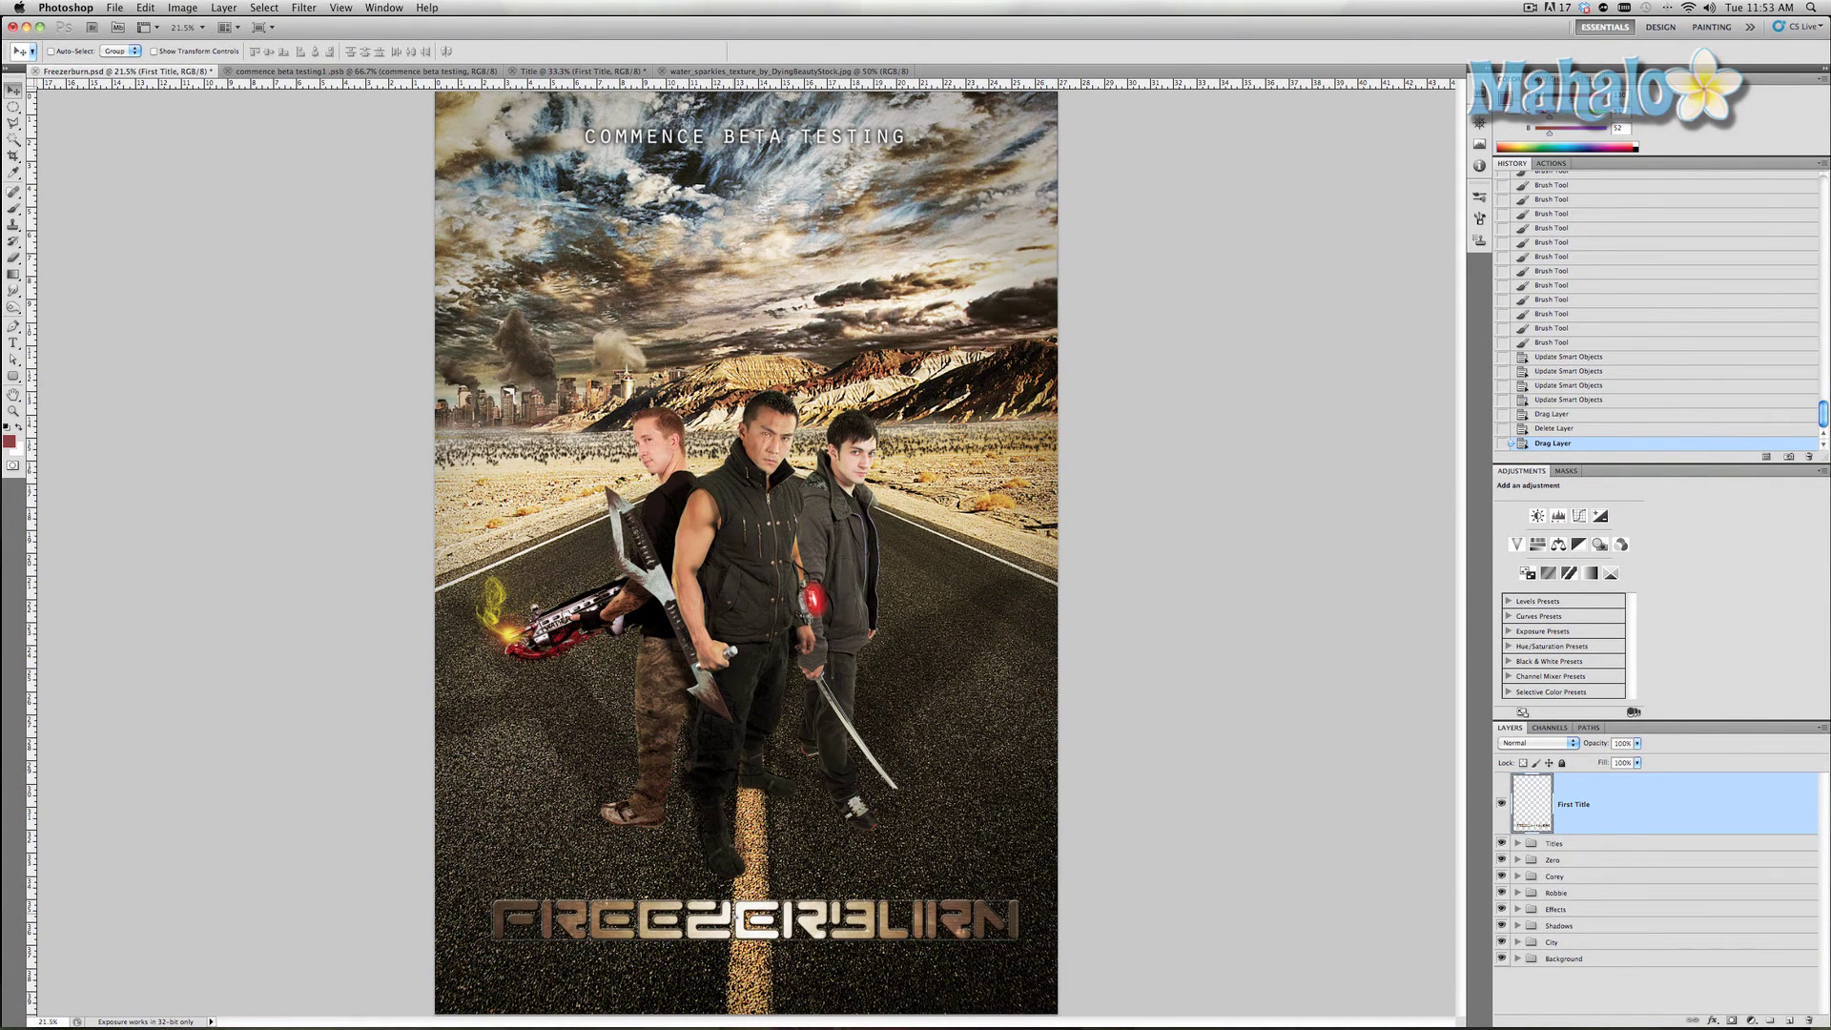
key("shift+Up")
key("shift+Up")
key("shift+Up")
key("shift+Up")
key("shift+Up")
key("shift+Up")
key("shift+Up")
key("shift+Up")
key("shift+Left")
key("shift+Left")
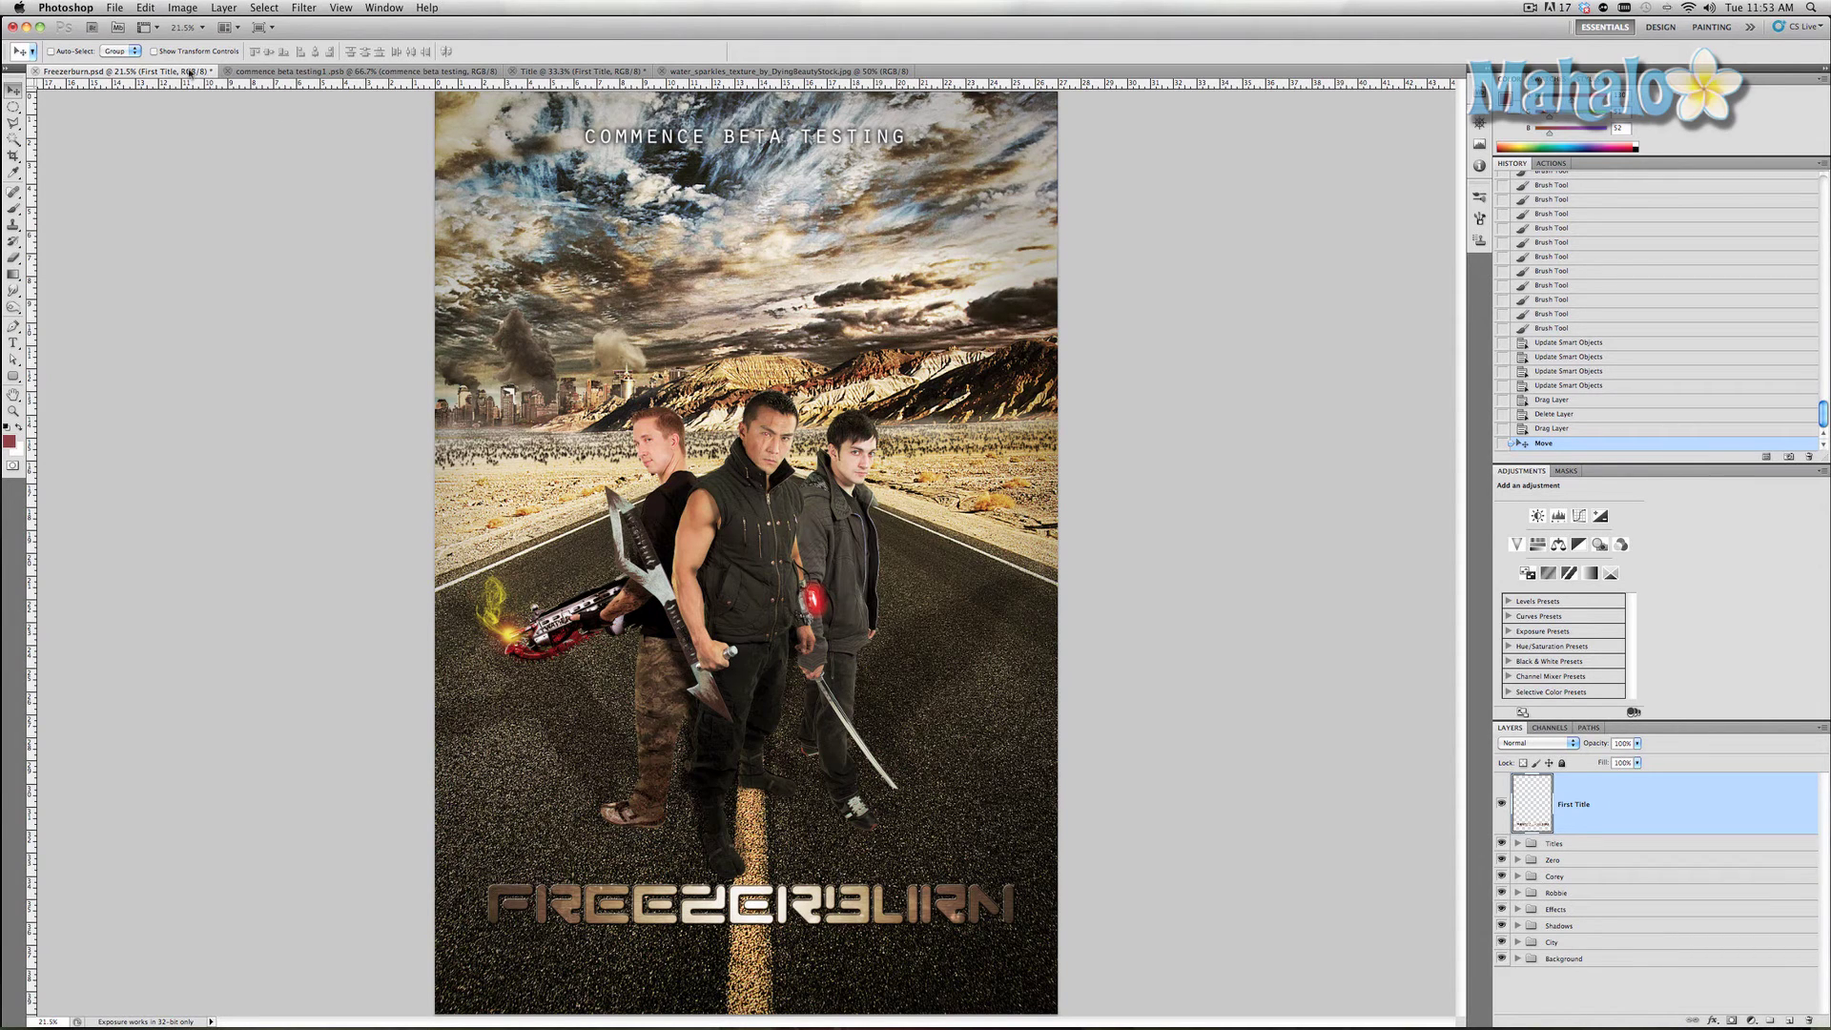
Increase the title's brightness with a Brightness/Contrast adjustment
left_click(191, 9)
mouse_move(208, 52)
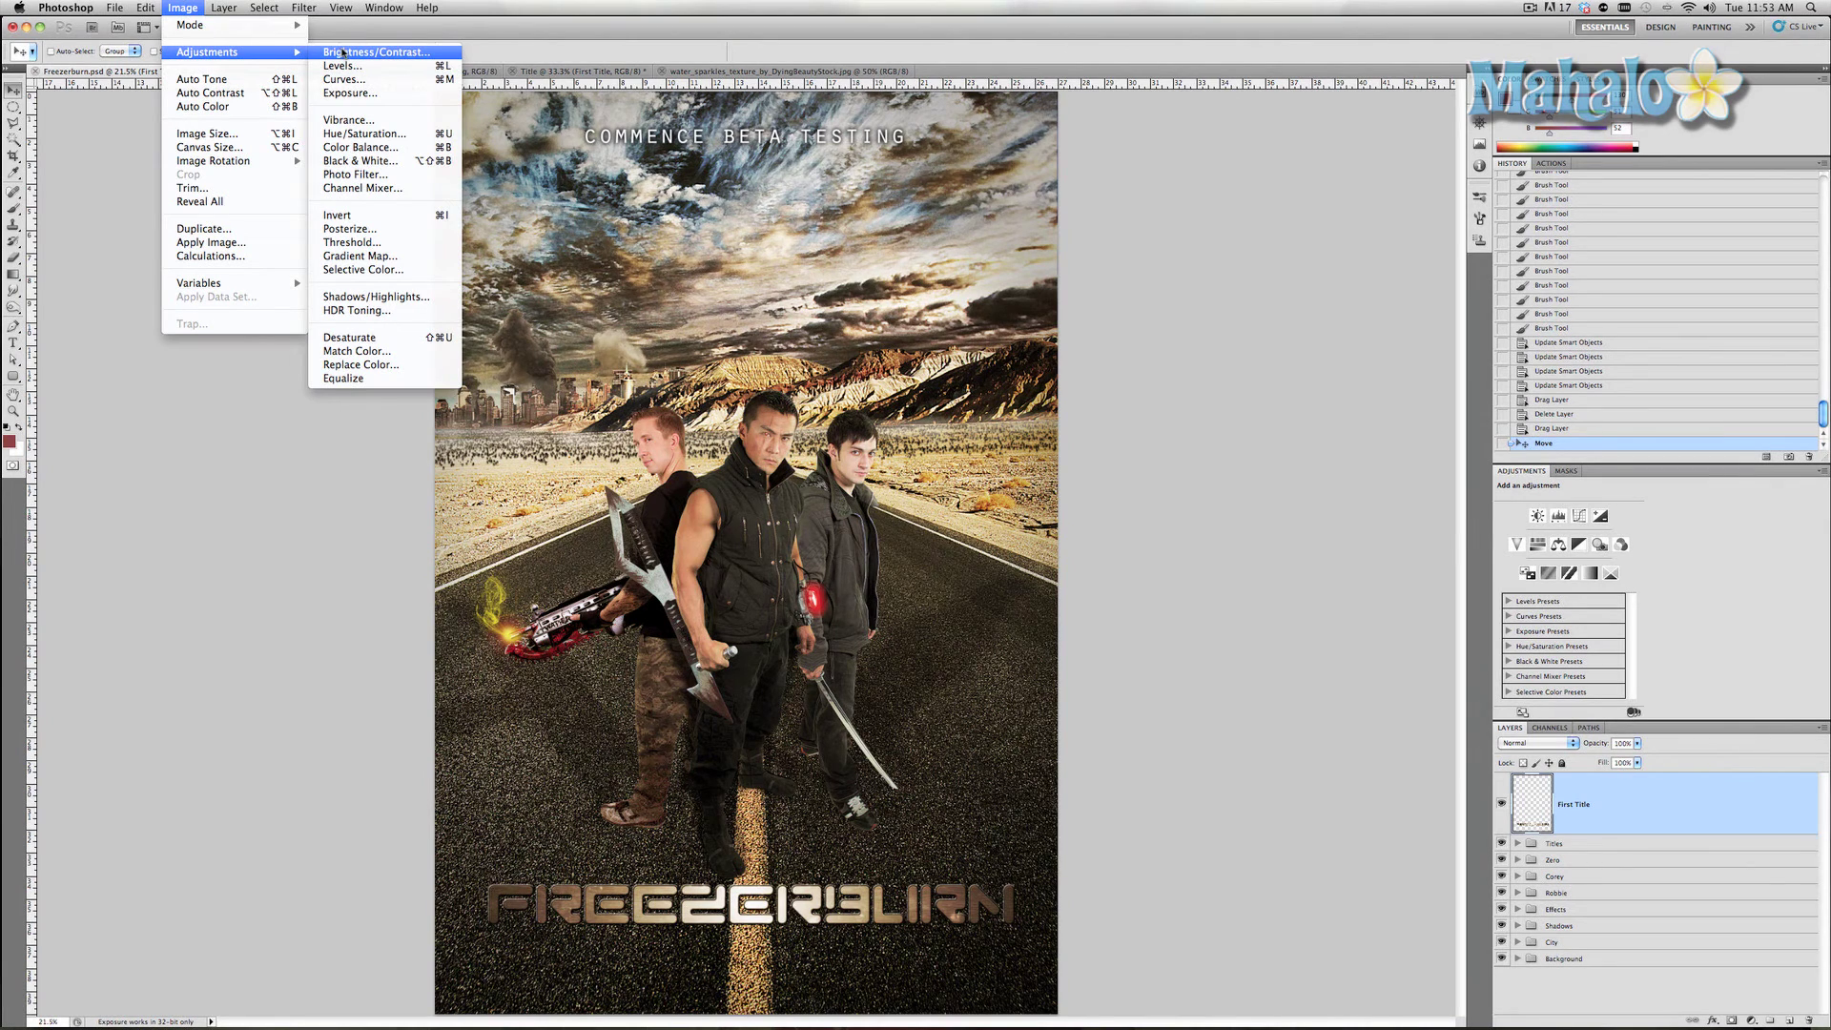
left_click(344, 52)
left_click_drag(1371, 458, 1411, 459)
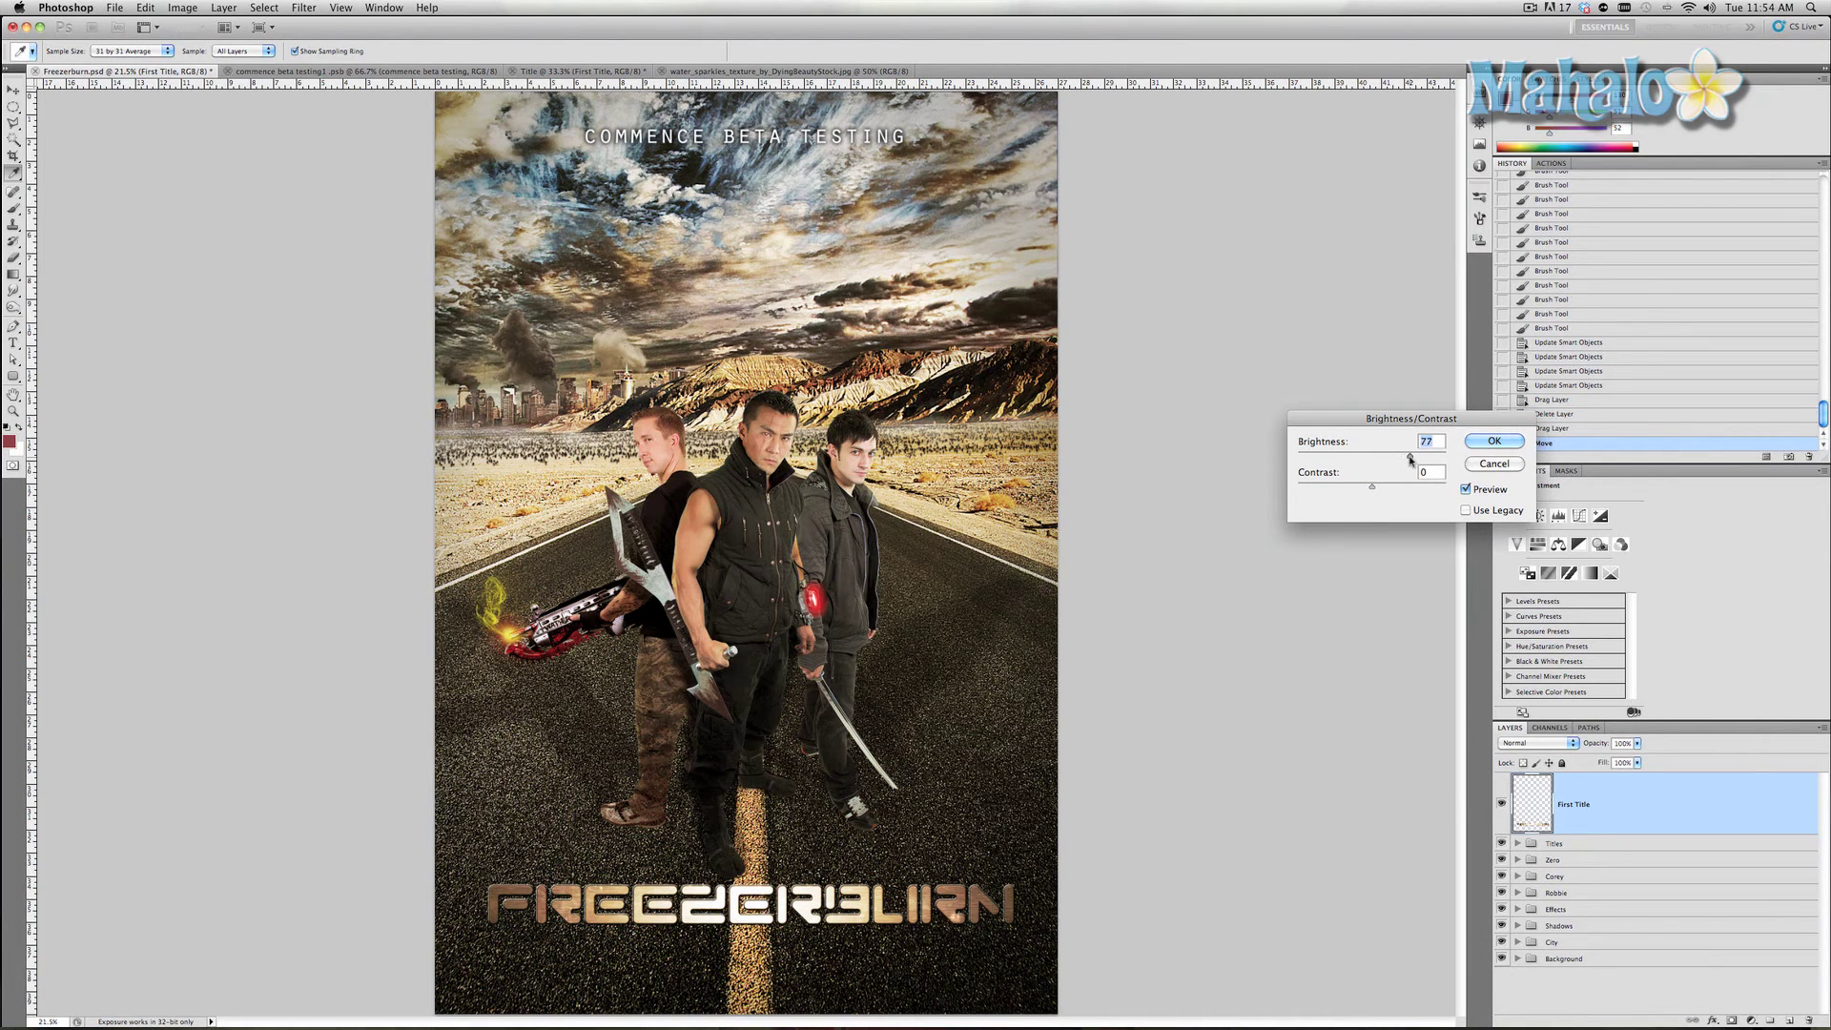
left_click(1489, 442)
Shift the title's hue by +17 in Hue/Saturation for a golden tone
left_click(183, 8)
mouse_move(237, 56)
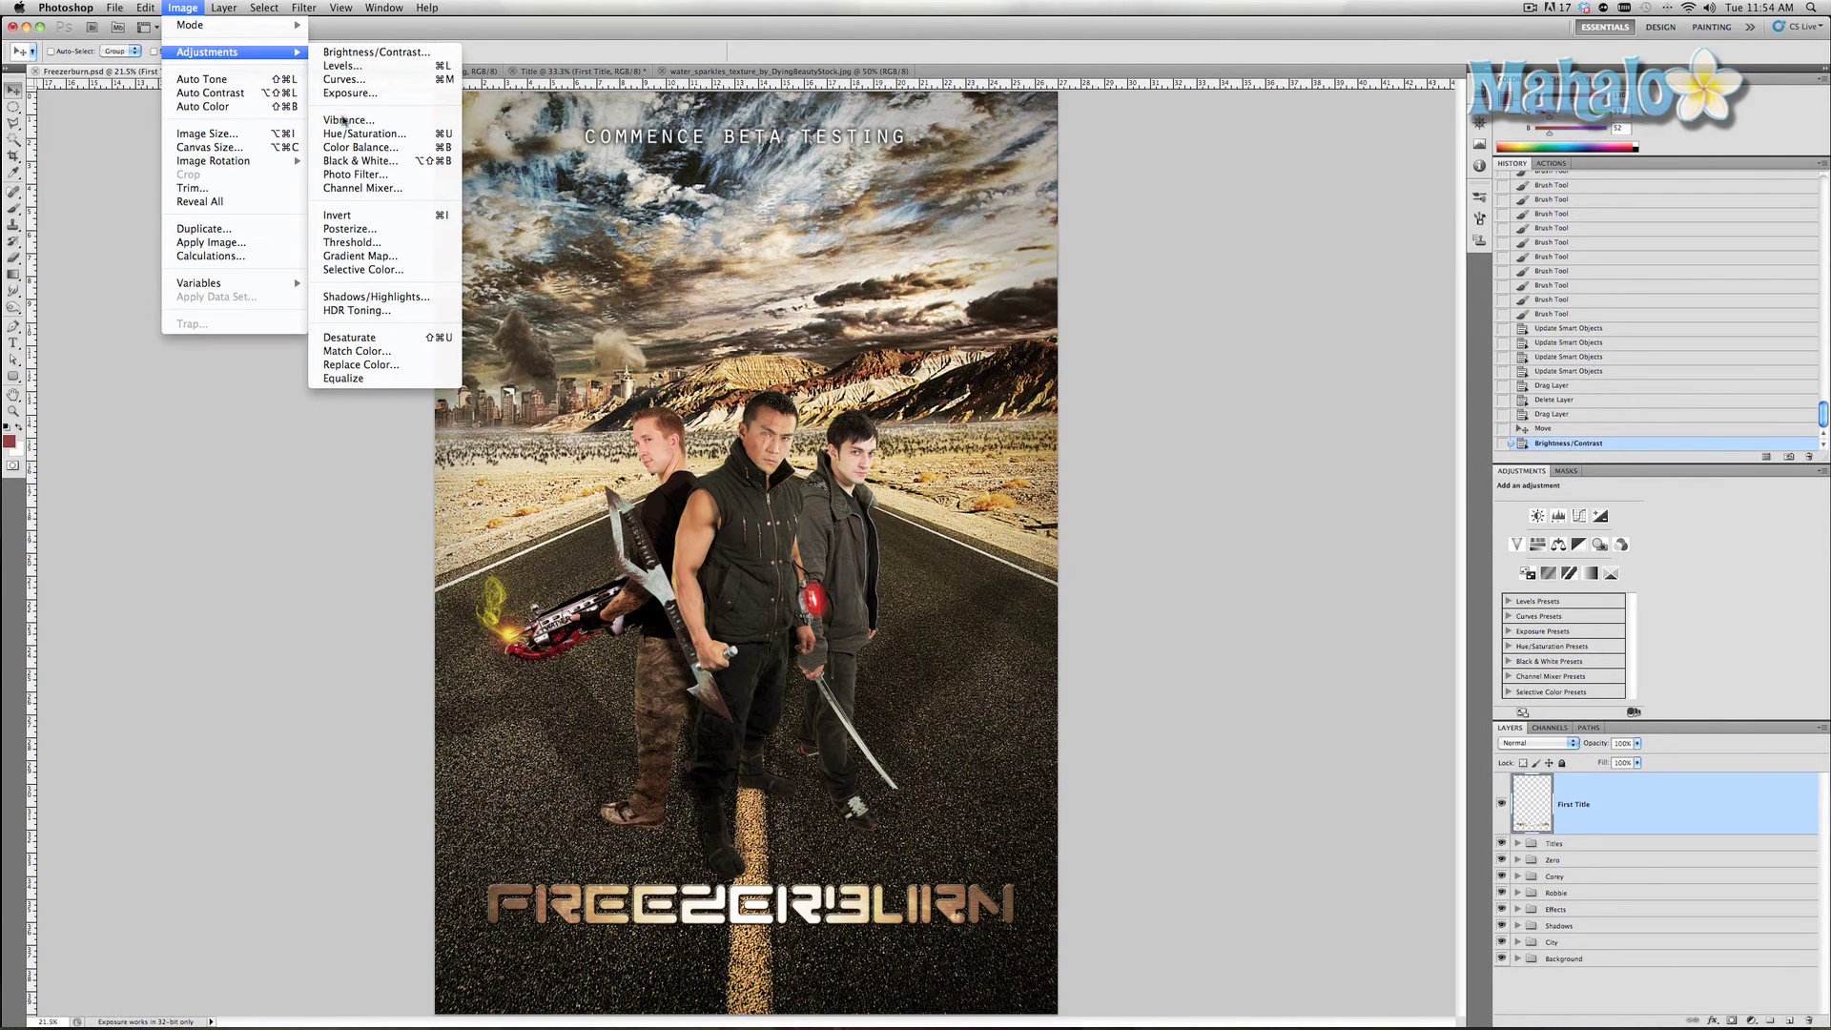
left_click(343, 135)
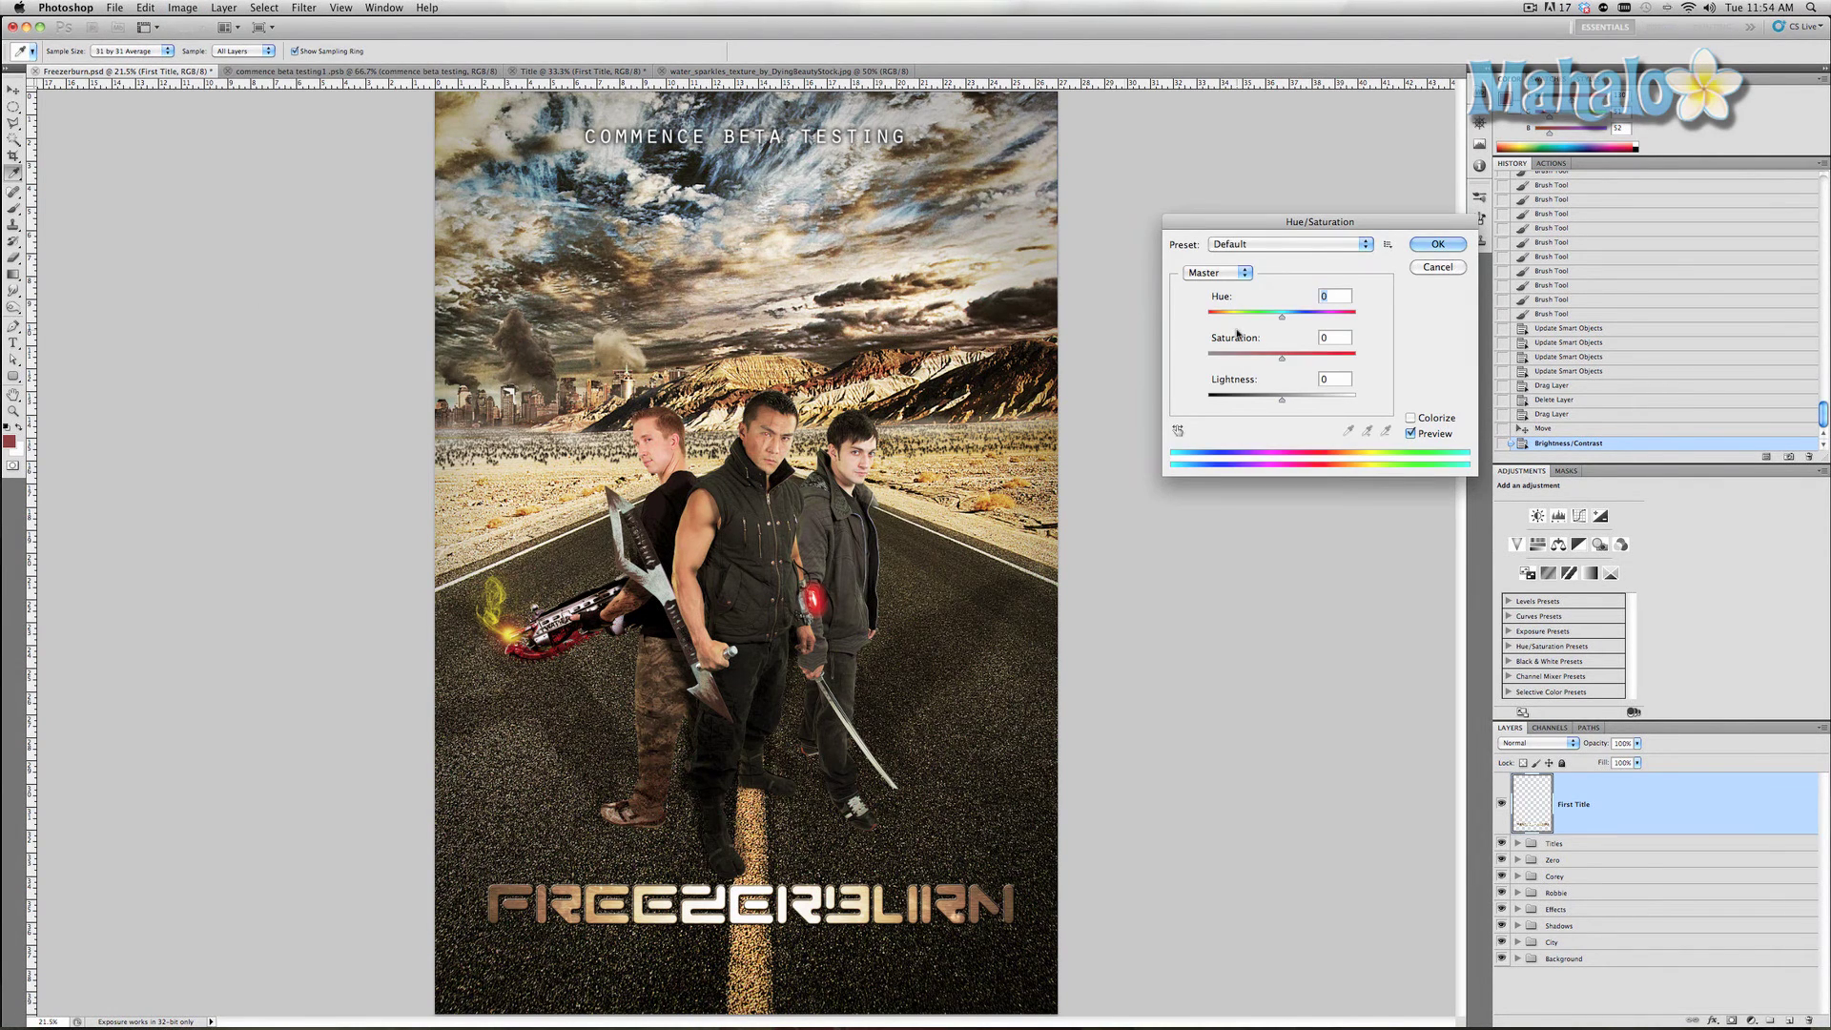
mouse_move(1281, 320)
left_mouse_down()
mouse_move(1197, 319)
mouse_move(1294, 320)
left_mouse_up()
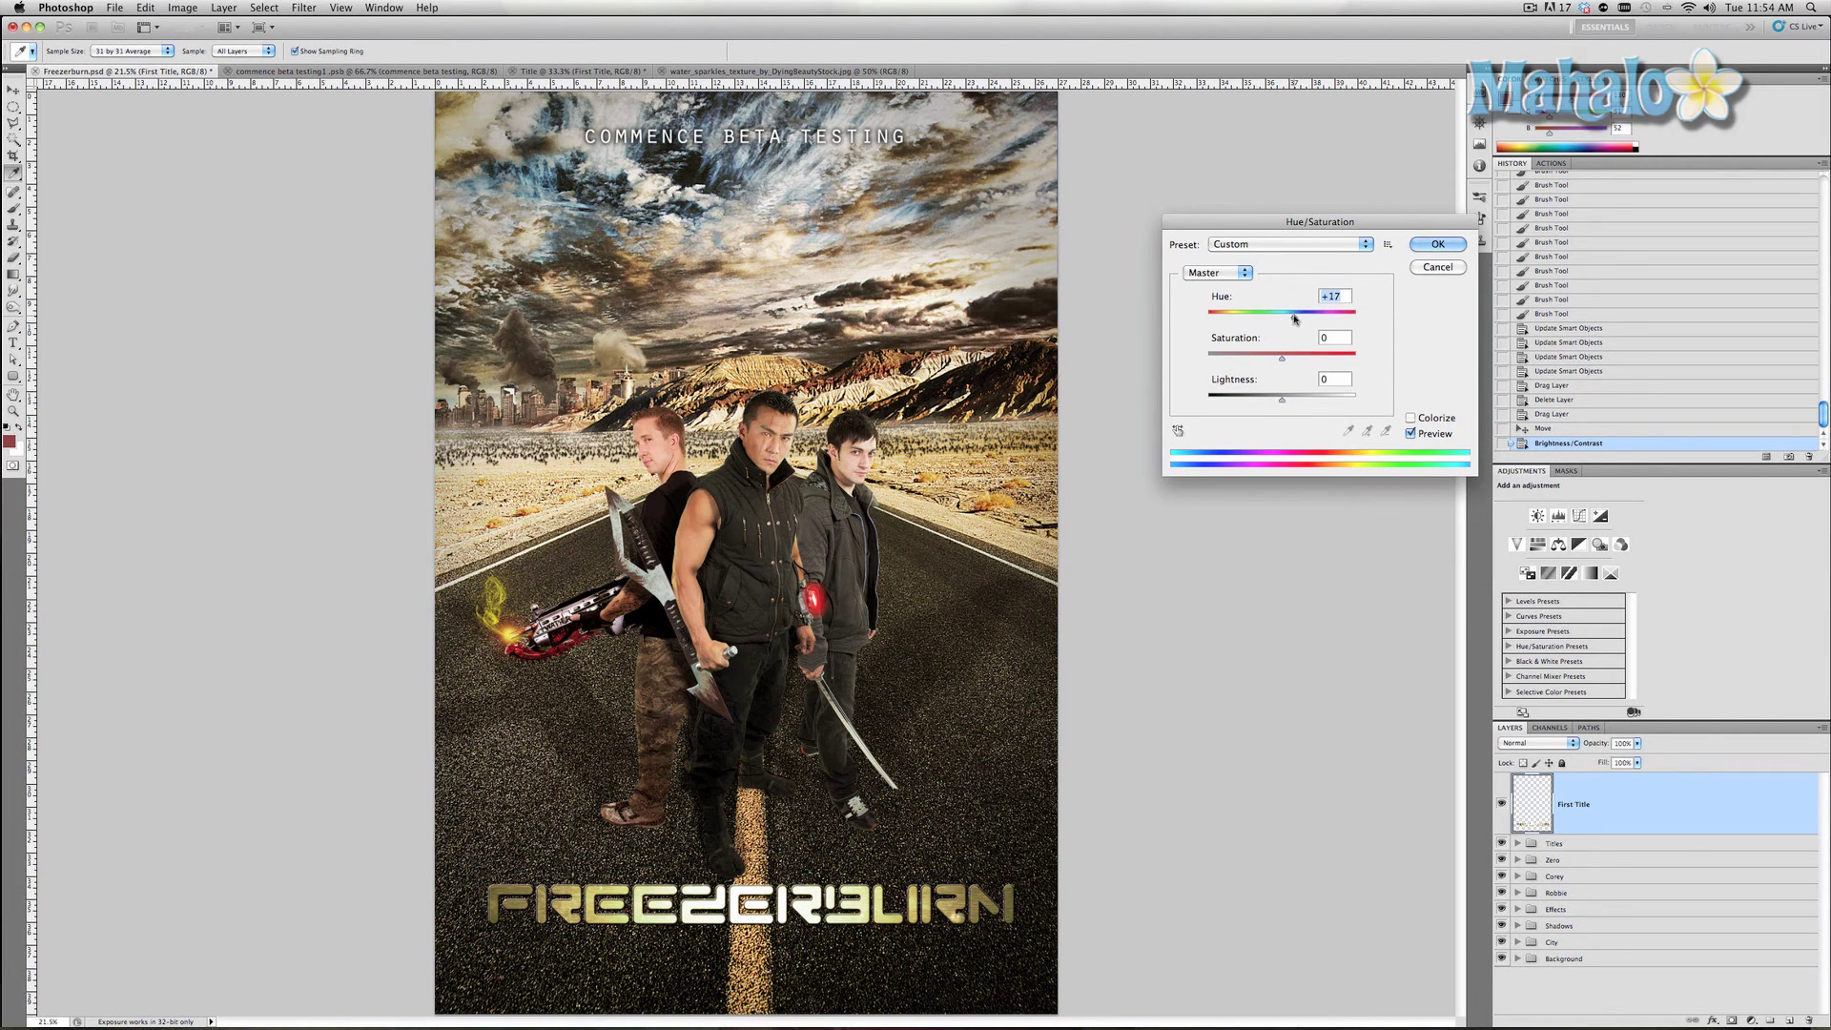
left_click(1435, 245)
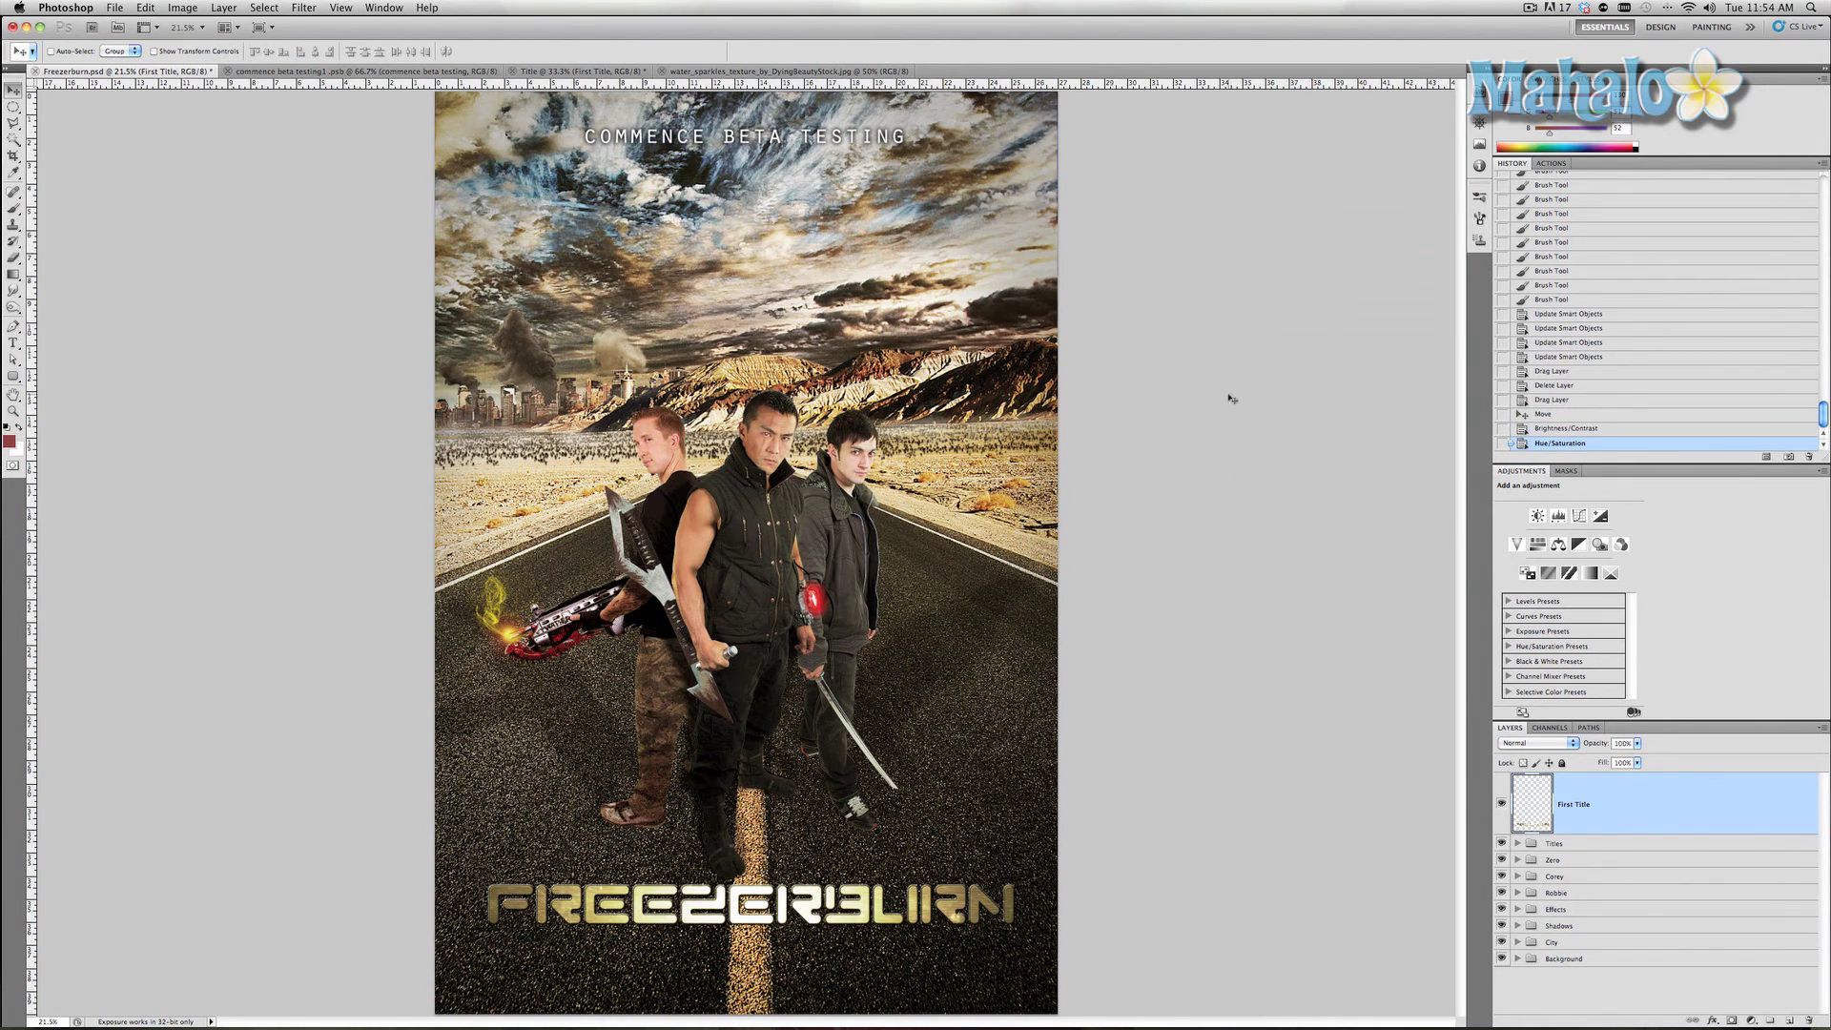